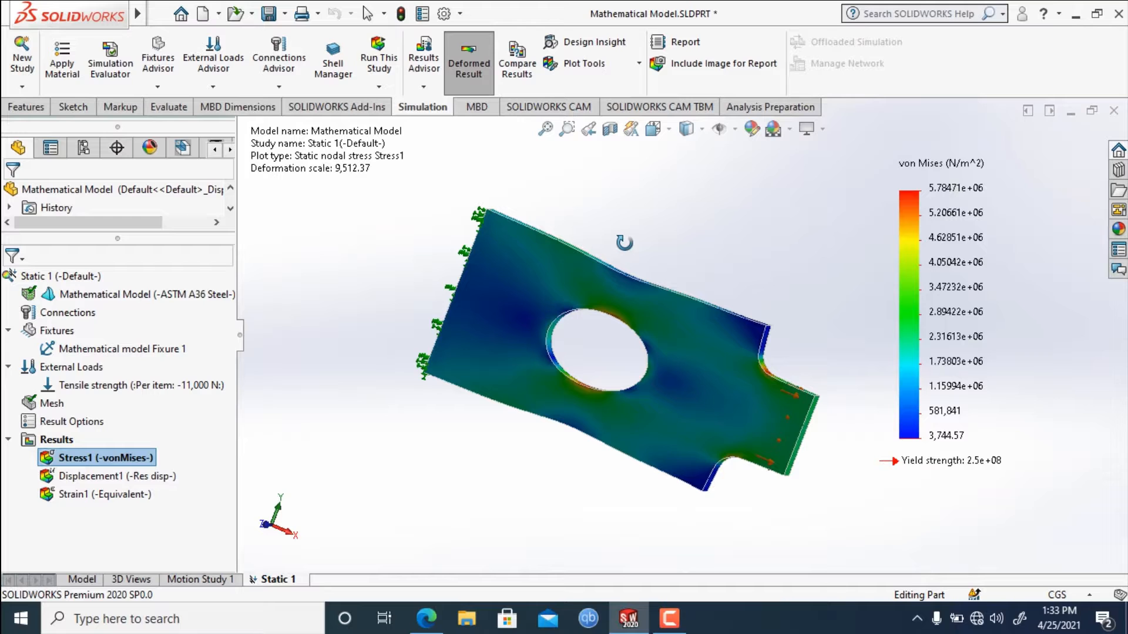
Start a section clipping of the Stress1 von Mises plot using the Front Plane as the reference.
{"action": "middle_click_drag", "start_coordinate": [624, 243], "coordinate": [485, 267]}
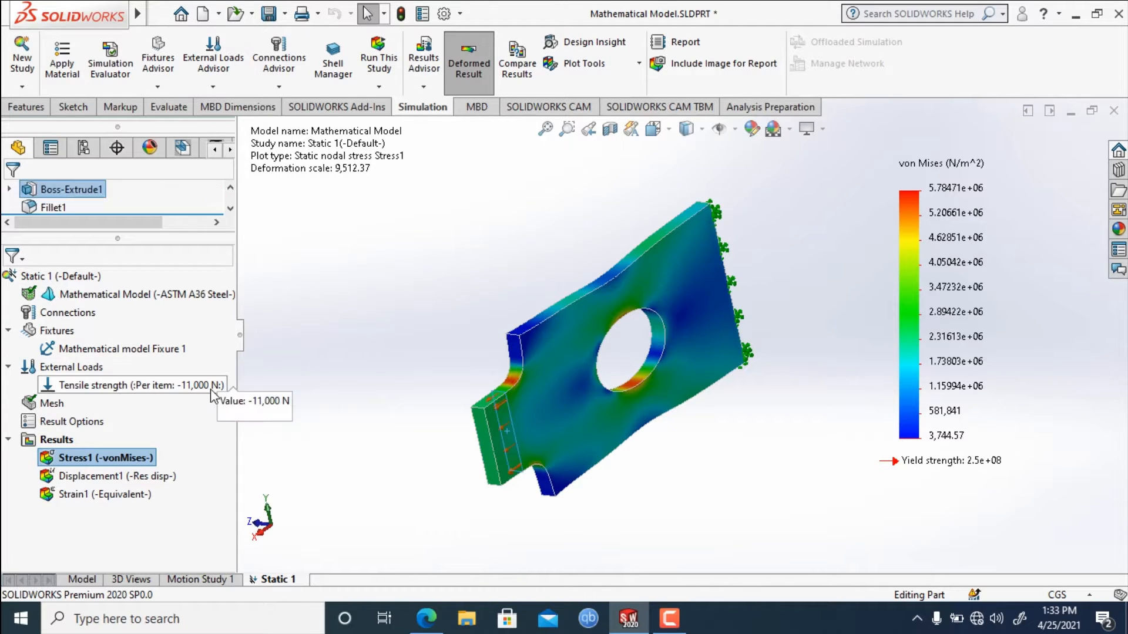
{"action": "right_click", "coordinate": [106, 464]}
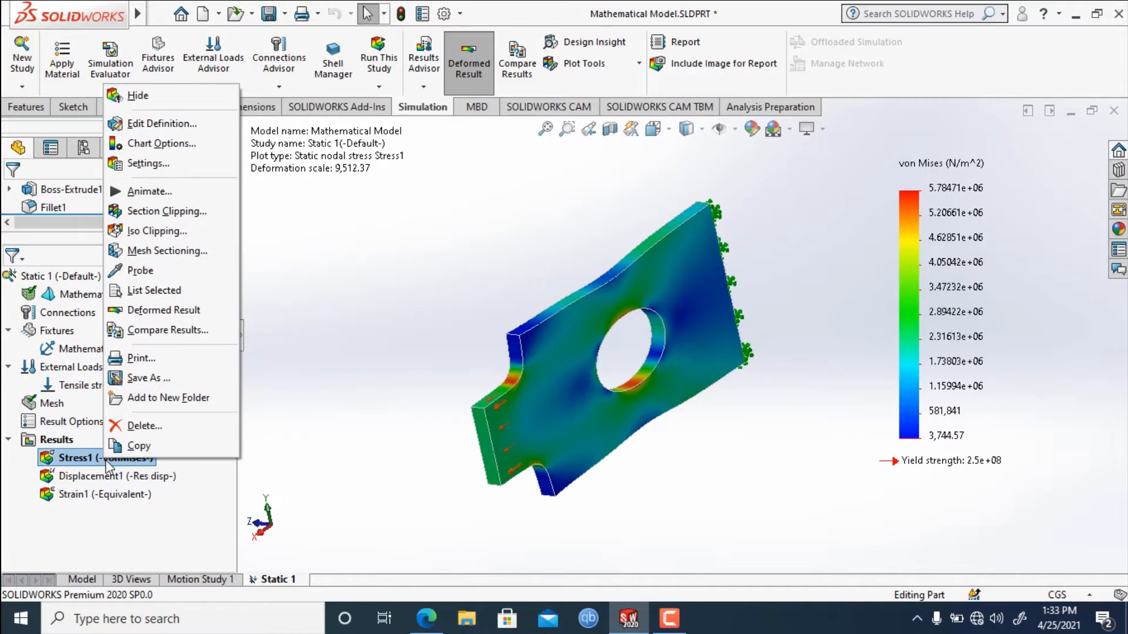
{"action": "left_click", "coordinate": [169, 214]}
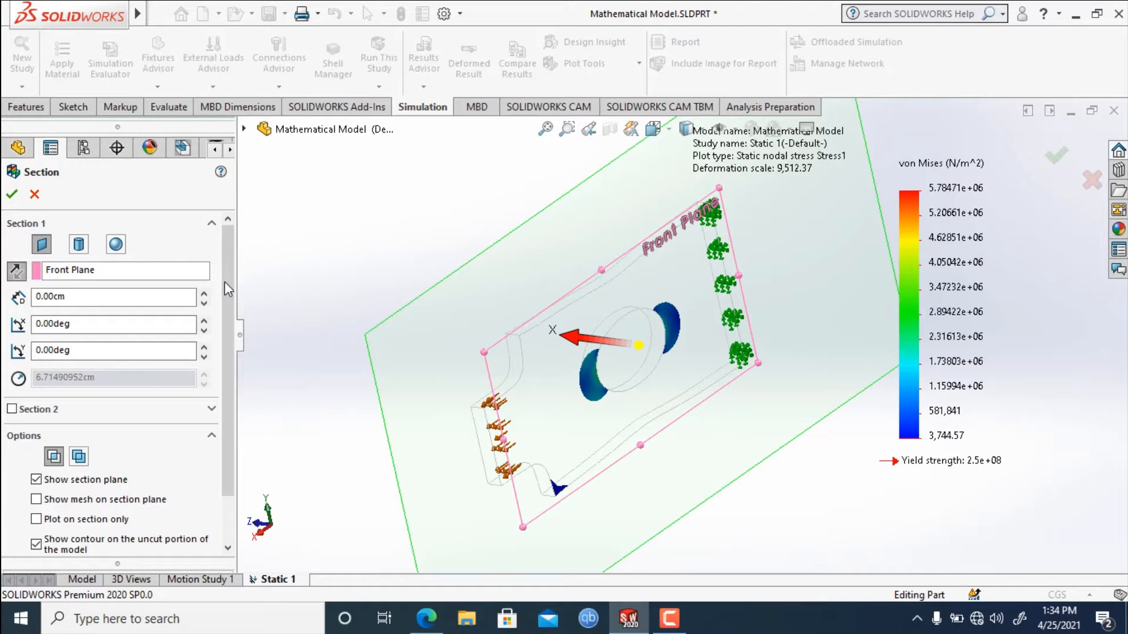
{"action": "scroll", "coordinate": [224, 281], "scroll_direction": "down", "scroll_amount": 2}
{"action": "scroll", "coordinate": [227, 291], "scroll_direction": "up", "scroll_amount": 2}
{"action": "middle_click_drag", "start_coordinate": [415, 234], "coordinate": [456, 250]}
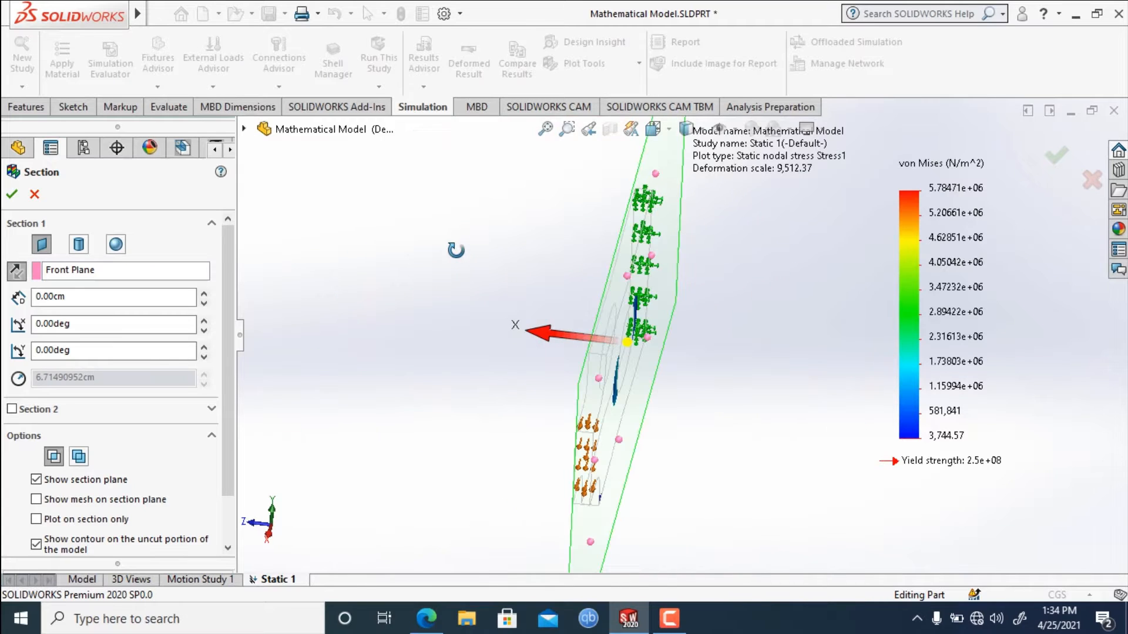
Offset the Front Plane section by 1.00 cm and inspect the clipped plate from its edge.
{"action": "left_click", "coordinate": [110, 272]}
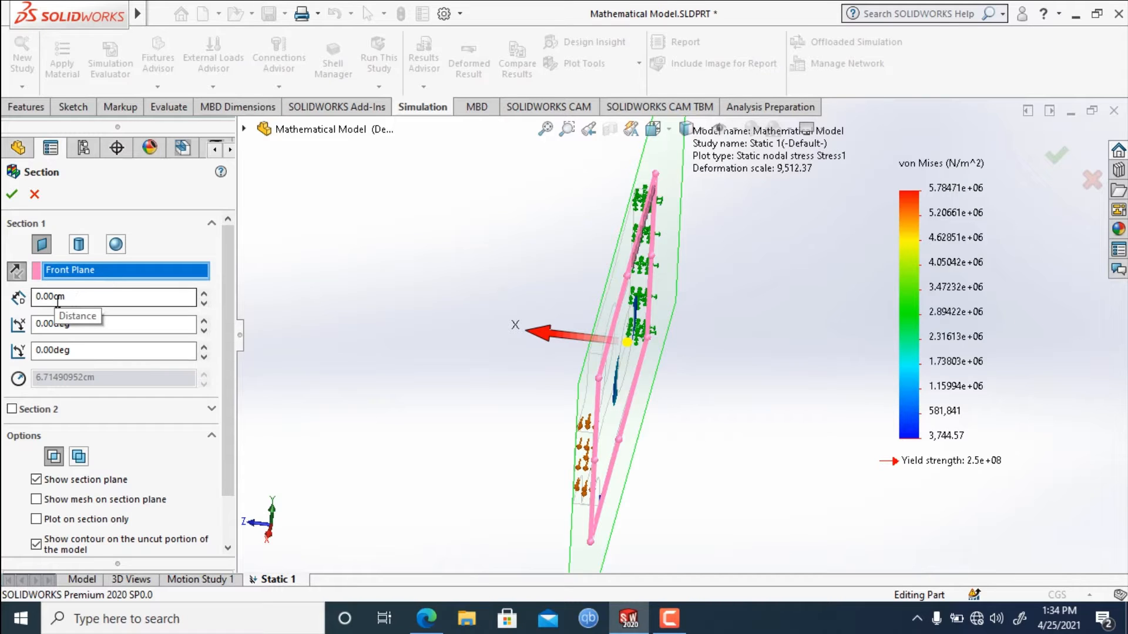
{"action": "left_click", "coordinate": [203, 293]}
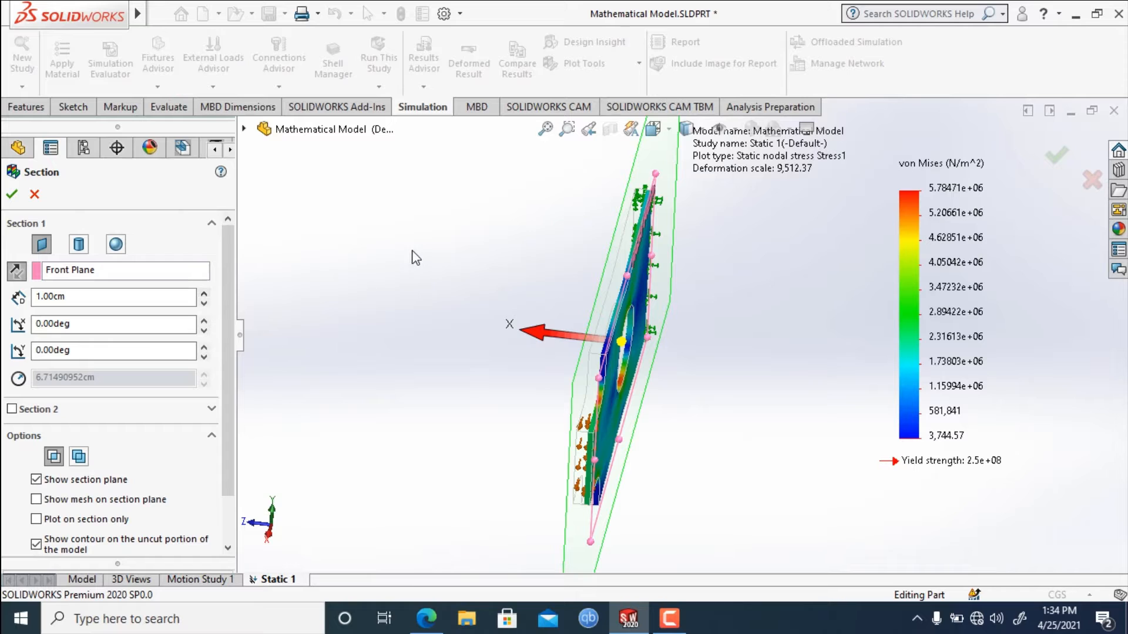
{"action": "middle_click_drag", "start_coordinate": [413, 255], "coordinate": [468, 340]}
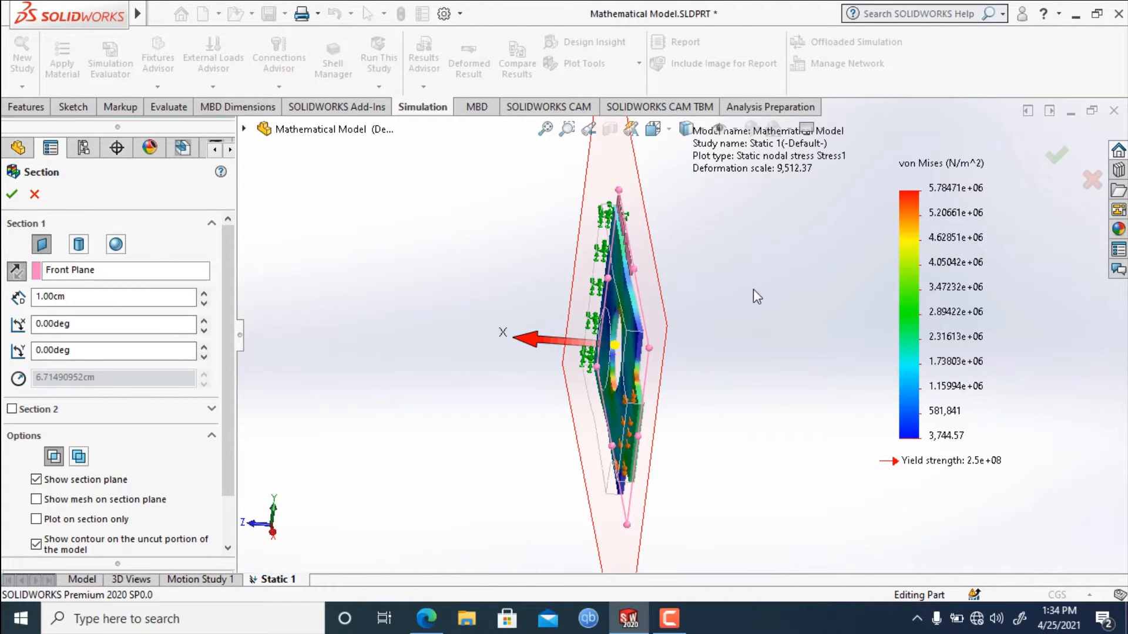
{"action": "middle_click_drag", "start_coordinate": [699, 303], "coordinate": [676, 287]}
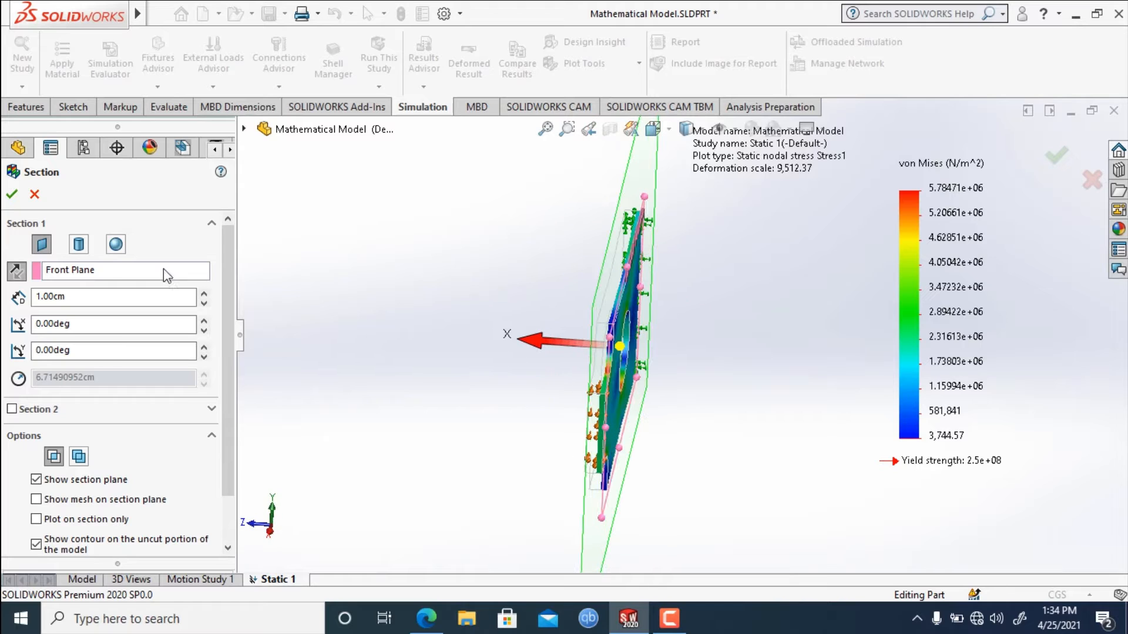
Set the Front Plane section offset to 1.50 cm and examine the stress around the hole and fillets.
{"action": "left_click_drag", "start_coordinate": [83, 296], "coordinate": [33, 298]}
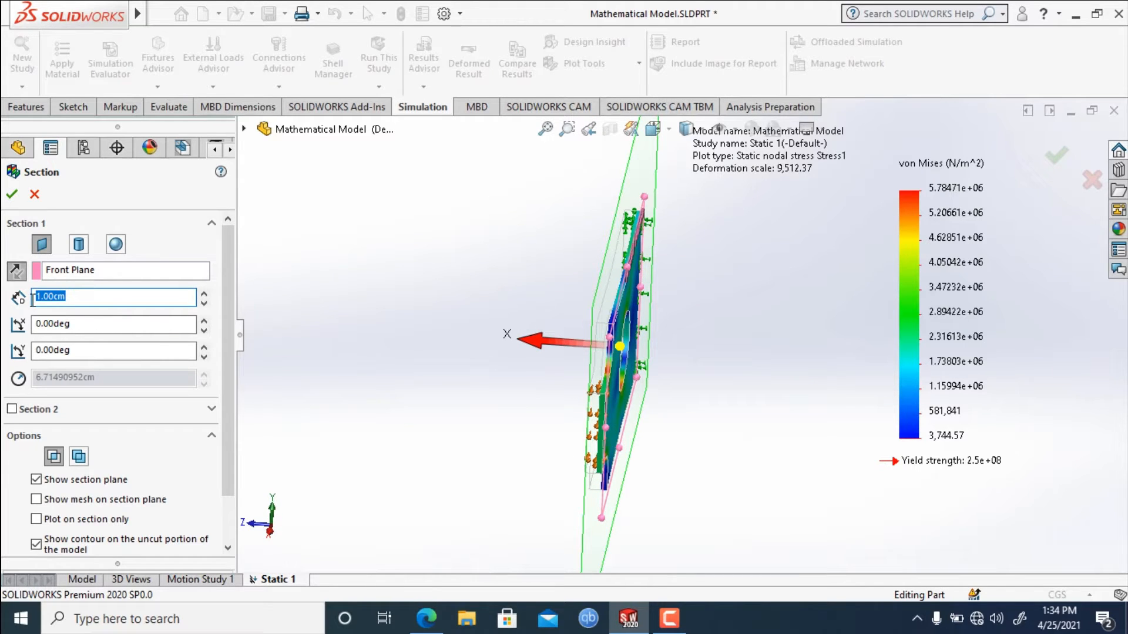
{"action": "type", "text": "1"}
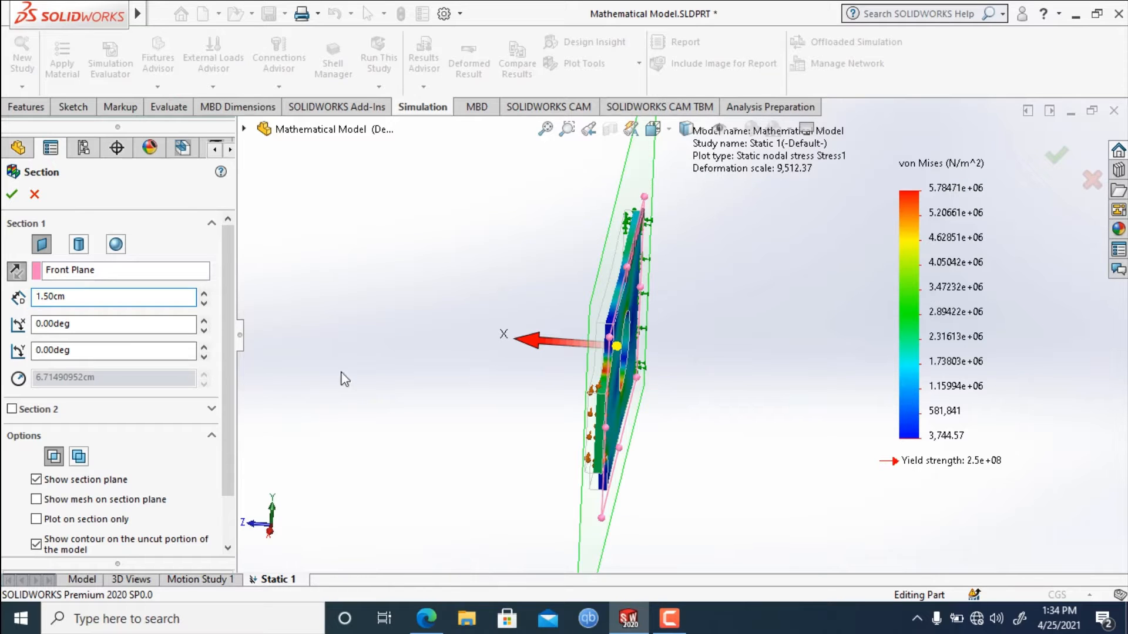
{"action": "middle_click_drag", "start_coordinate": [445, 320], "coordinate": [707, 382]}
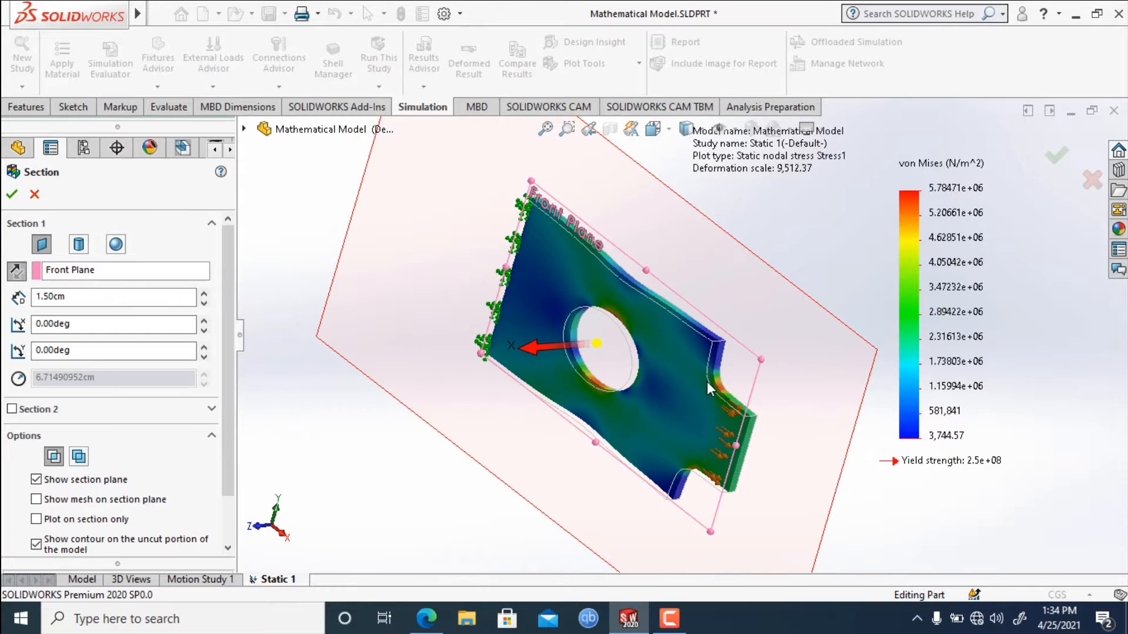
{"action": "scroll", "coordinate": [634, 361], "scroll_direction": "down", "scroll_amount": 5}
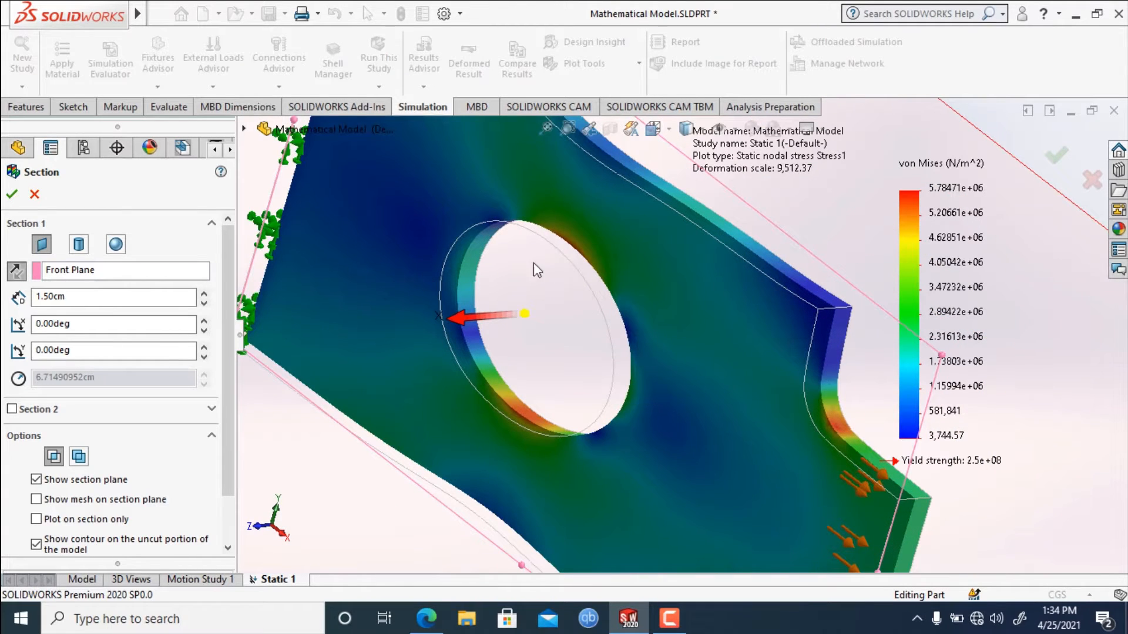
{"action": "scroll", "coordinate": [502, 329], "scroll_direction": "up", "scroll_amount": 3}
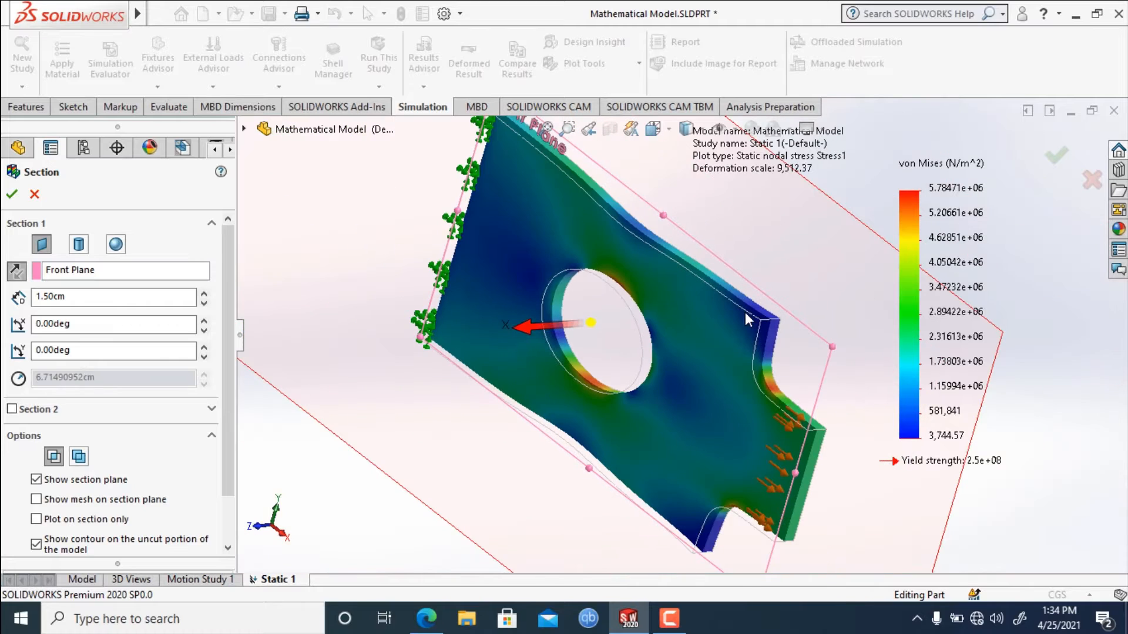
{"action": "scroll", "coordinate": [745, 312], "scroll_direction": "up", "scroll_amount": 2}
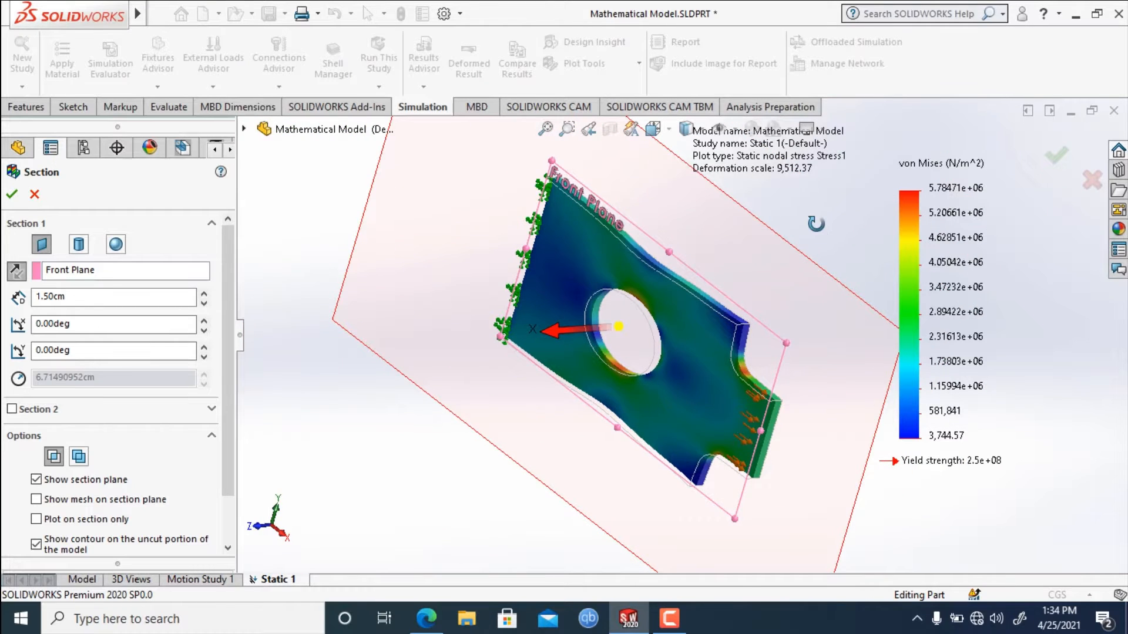
{"action": "middle_click_drag", "start_coordinate": [816, 224], "coordinate": [795, 224]}
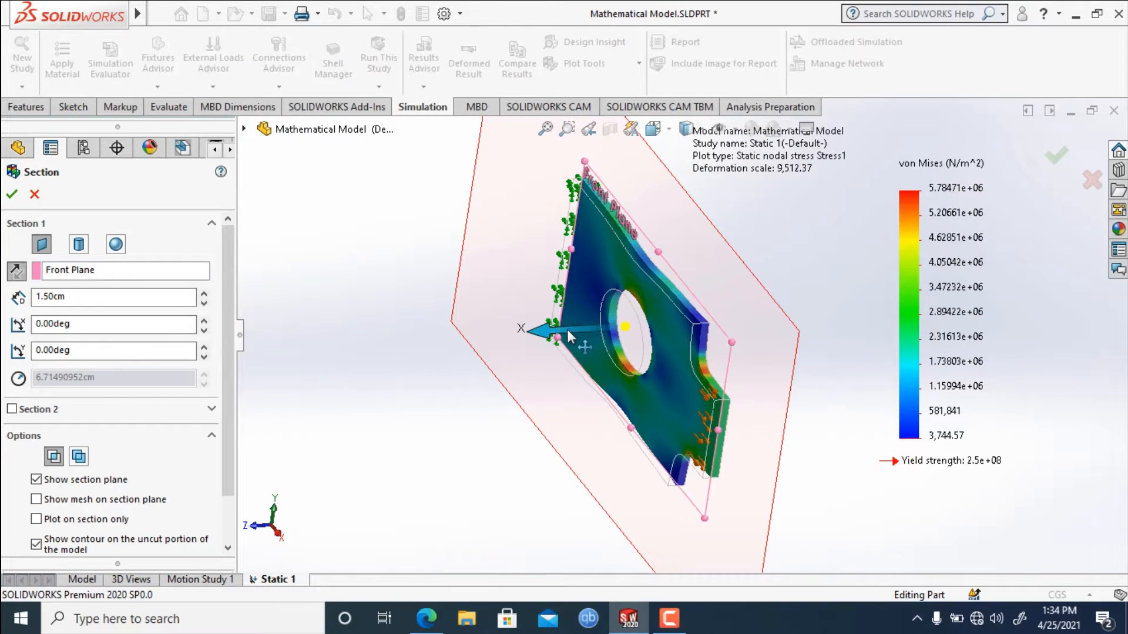
Move the Front Plane section interactively through the plate thickness to an offset of about 0.48 cm.
{"action": "mouse_move", "coordinate": [557, 331]}
{"action": "left_mouse_down"}
{"action": "mouse_move", "coordinate": [548, 332]}
{"action": "mouse_move", "coordinate": [566, 329]}
{"action": "left_mouse_up"}
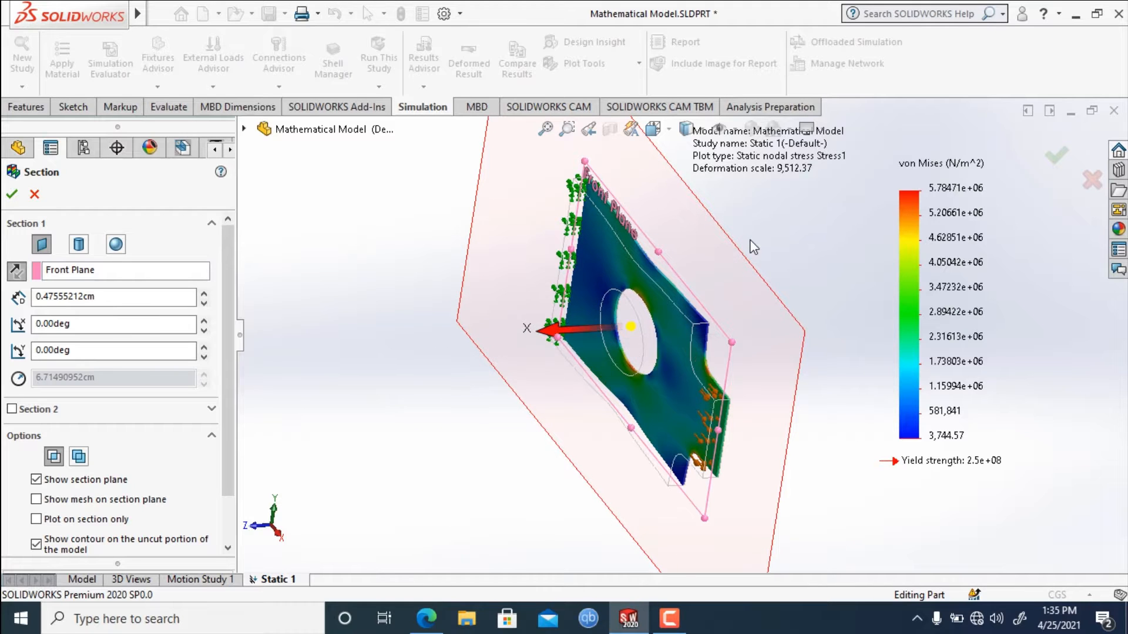
{"action": "middle_click_drag", "start_coordinate": [754, 246], "coordinate": [750, 216]}
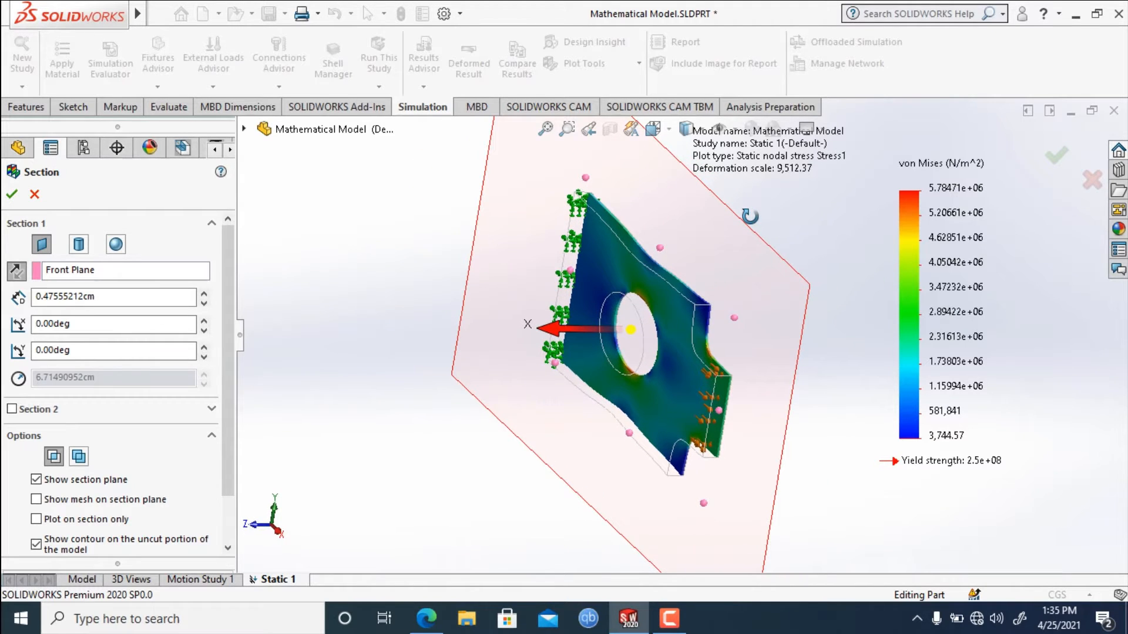
{"action": "scroll", "coordinate": [230, 309], "scroll_direction": "down", "scroll_amount": 1}
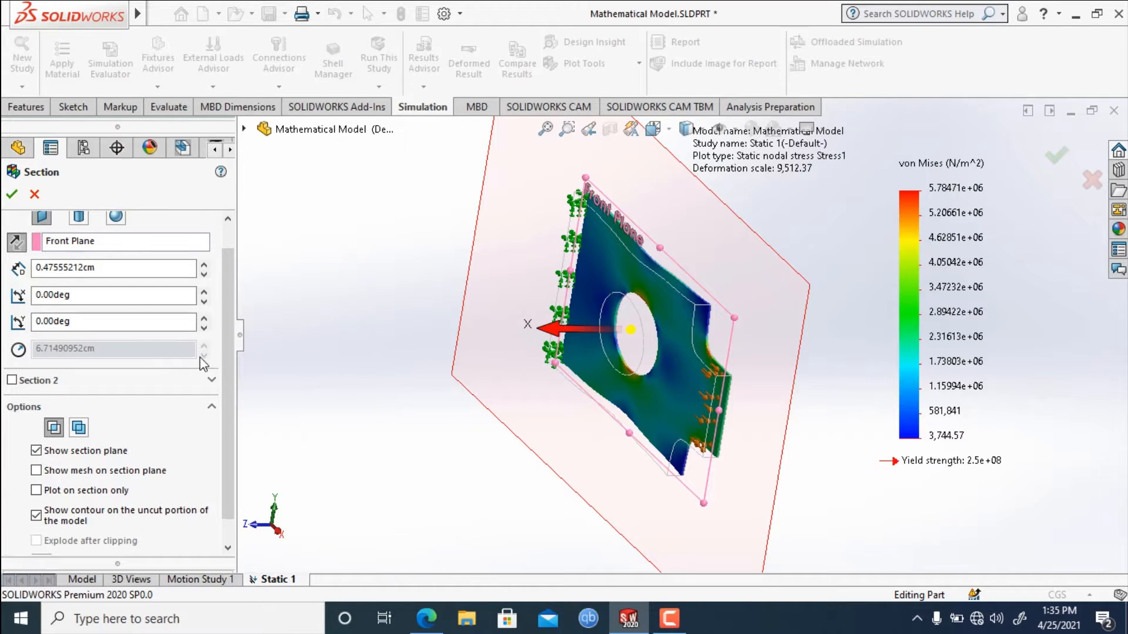
{"action": "scroll", "coordinate": [231, 352], "scroll_direction": "up", "scroll_amount": 1}
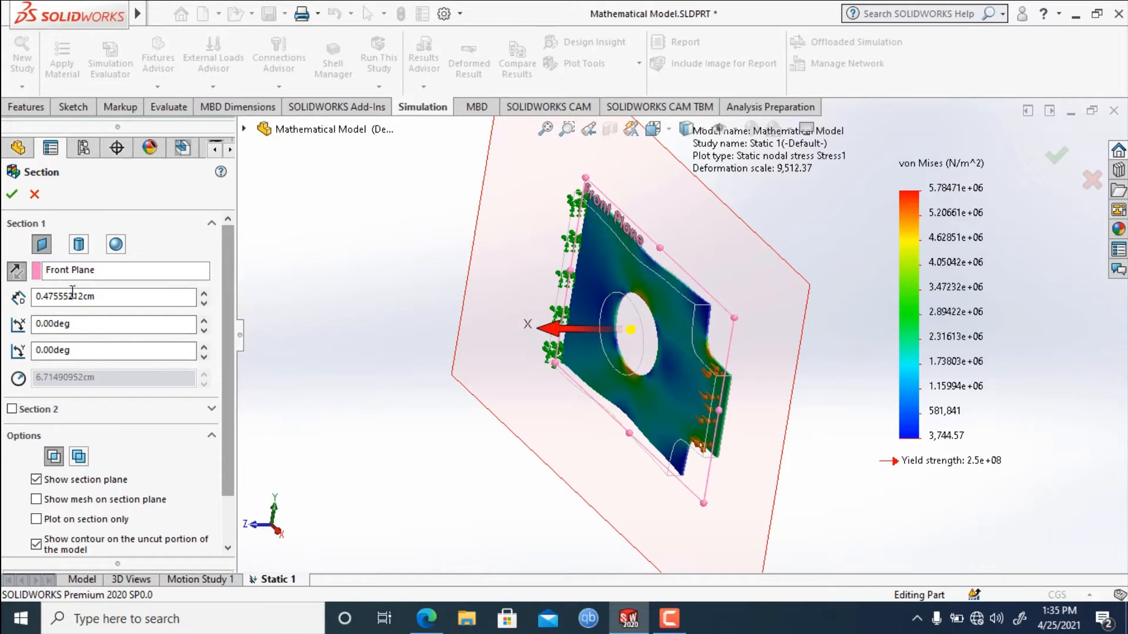
Replace the section's Front Plane reference with the Top Plane.
{"action": "right_click", "coordinate": [99, 272]}
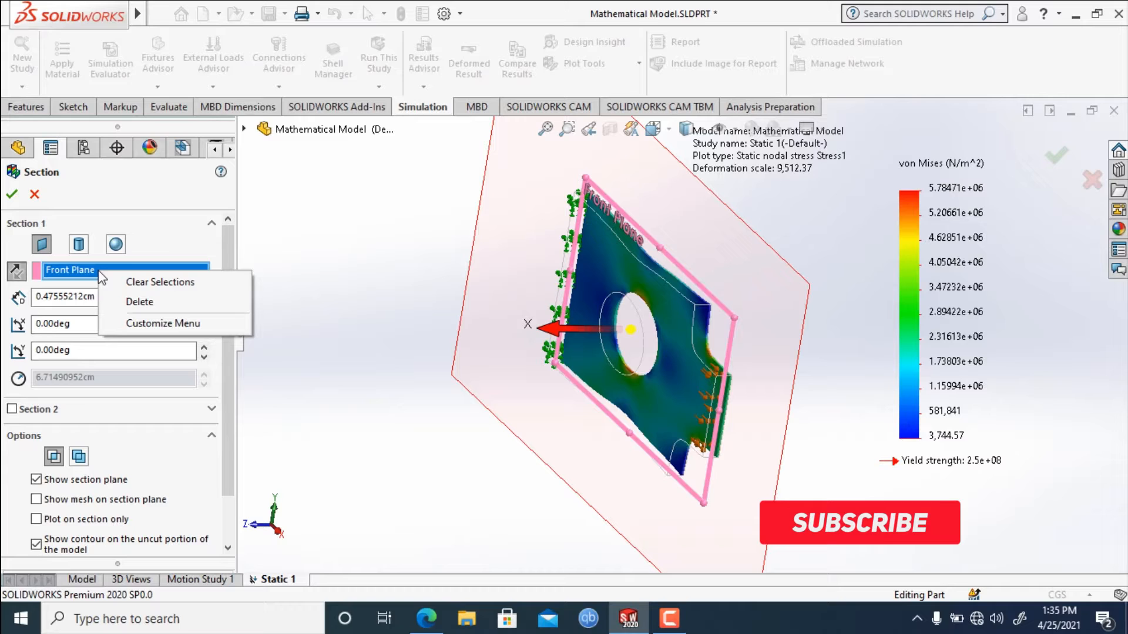
{"action": "left_click", "coordinate": [162, 283]}
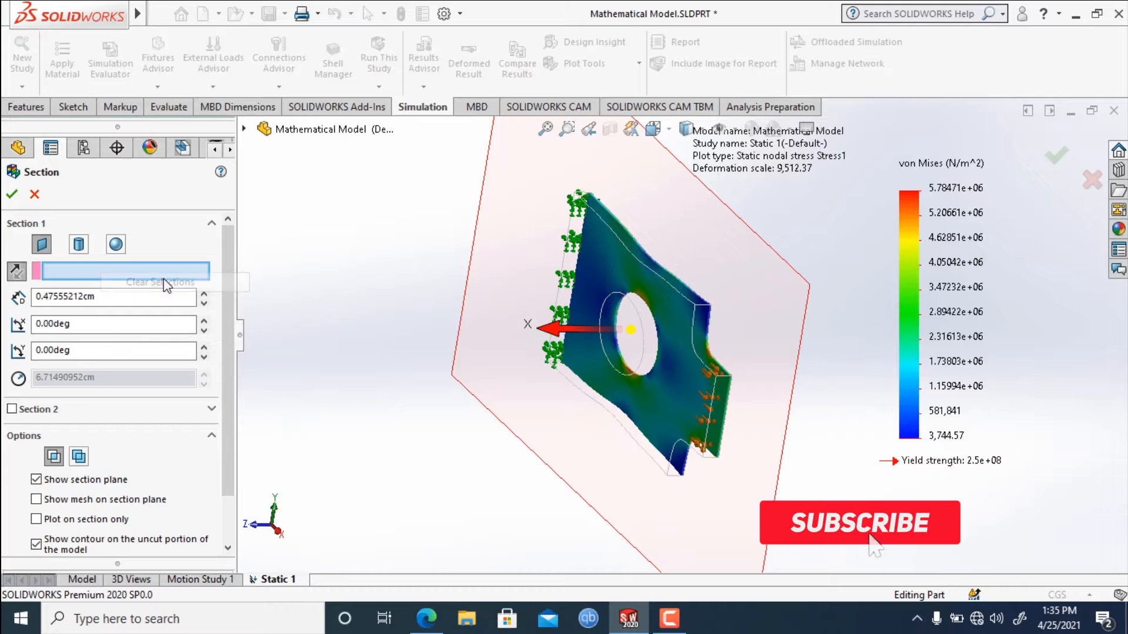
{"action": "left_click", "coordinate": [244, 129]}
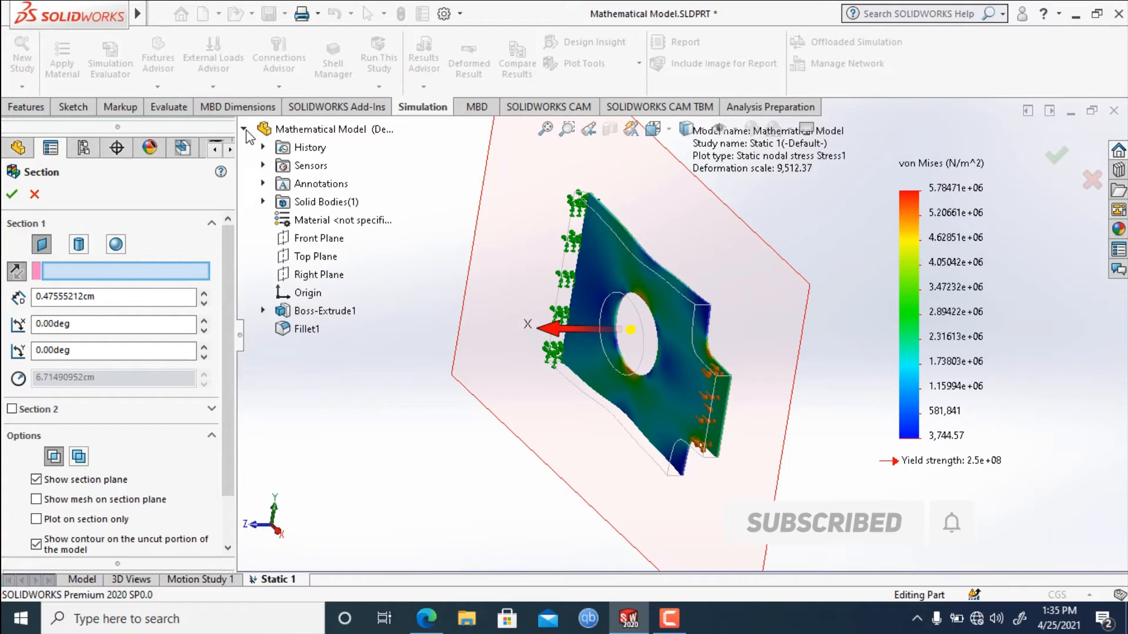
{"action": "left_click", "coordinate": [314, 259]}
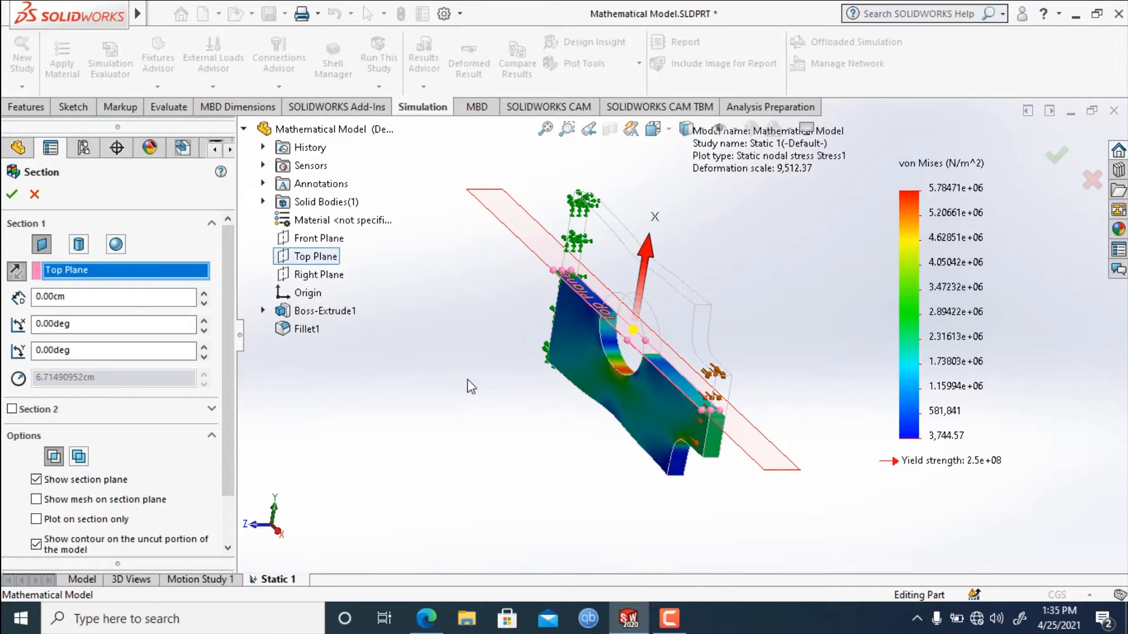
Move the Top Plane section down below the hole's centre to an offset of about -6.78 cm and examine the cut face.
{"action": "middle_click_drag", "start_coordinate": [558, 433], "coordinate": [458, 437]}
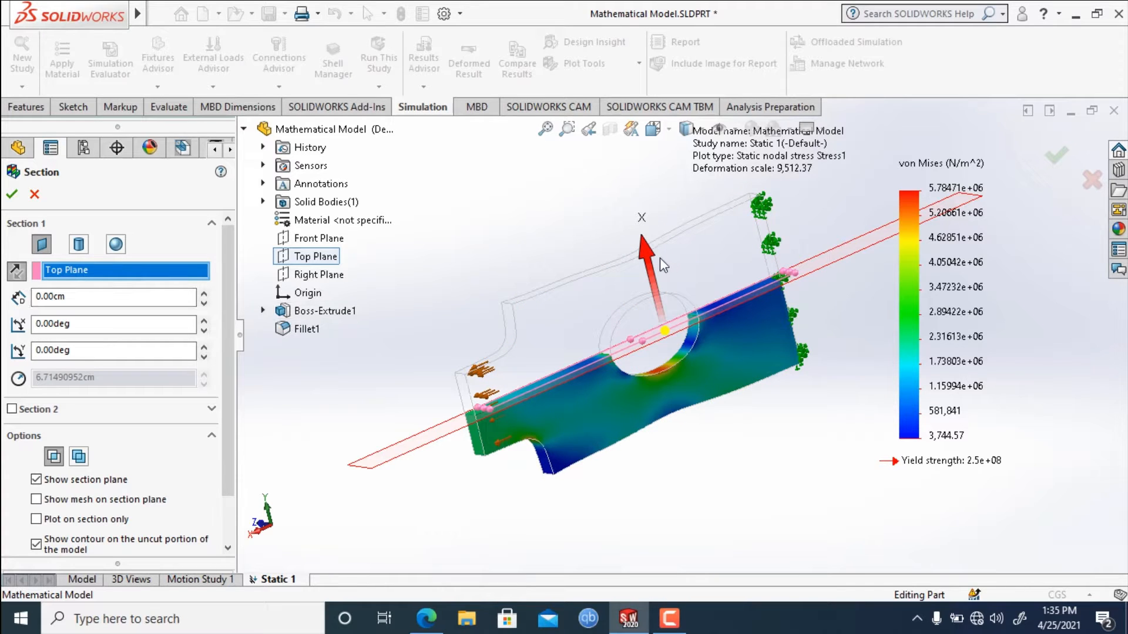
{"action": "left_click_drag", "start_coordinate": [651, 264], "coordinate": [648, 312]}
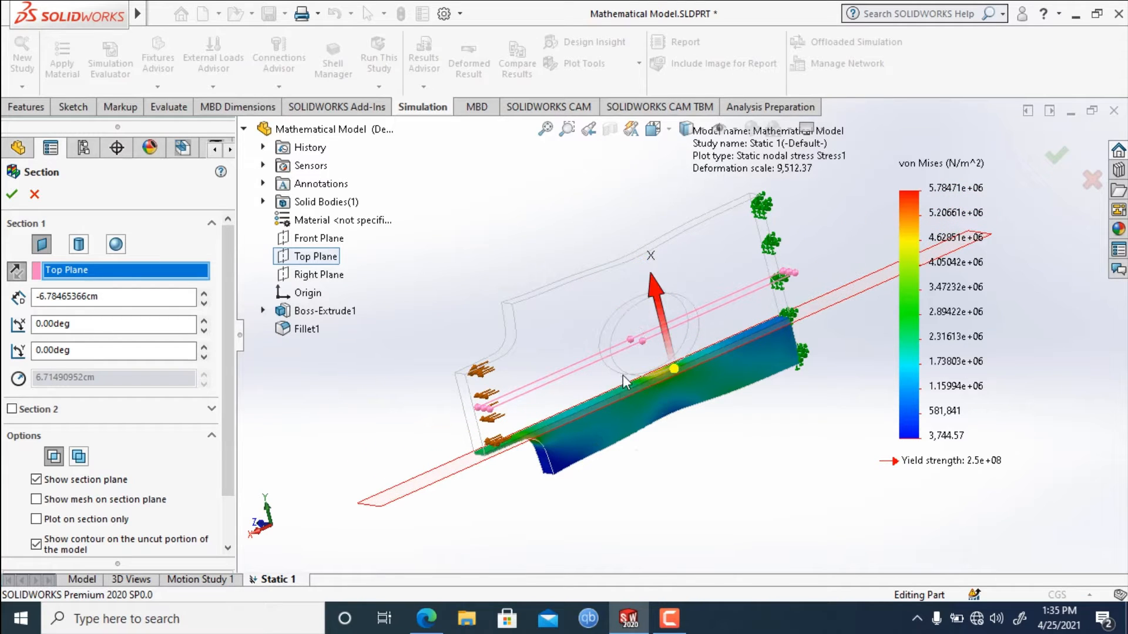
{"action": "middle_click_drag", "start_coordinate": [648, 456], "coordinate": [673, 503]}
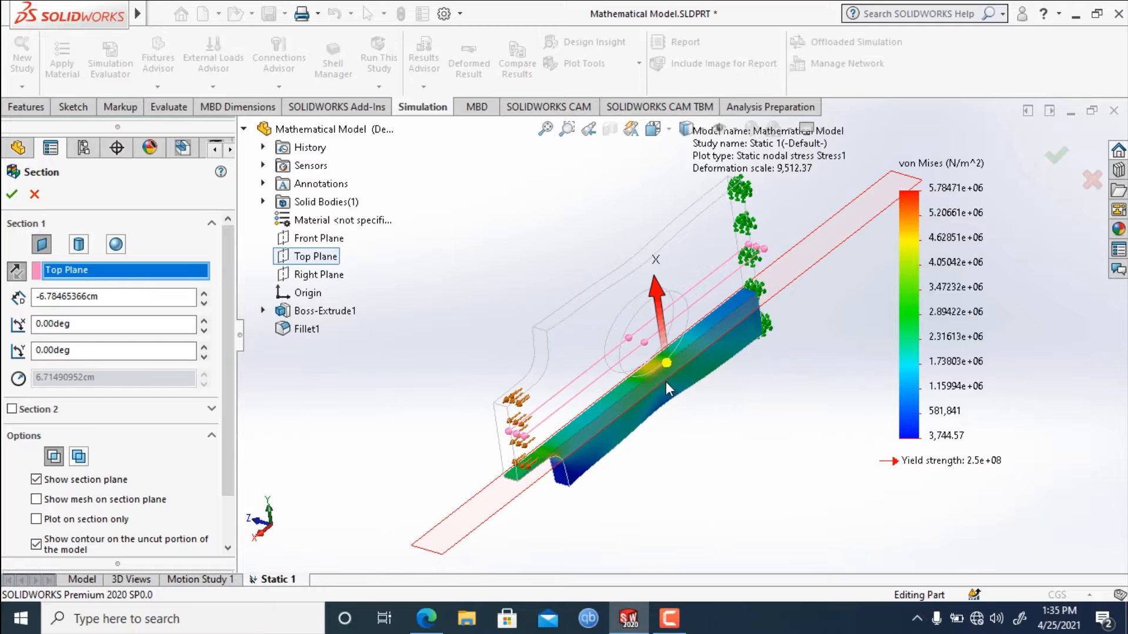
{"action": "scroll", "coordinate": [654, 372], "scroll_direction": "down", "scroll_amount": 2}
{"action": "scroll", "coordinate": [654, 370], "scroll_direction": "down", "scroll_amount": 1}
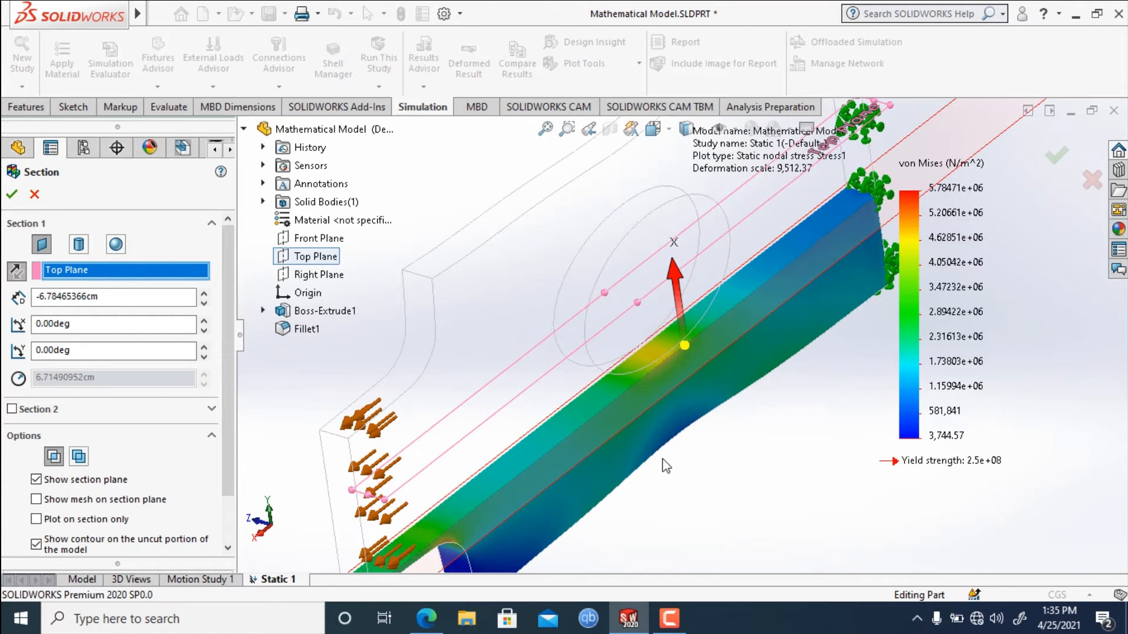
{"action": "scroll", "coordinate": [665, 466], "scroll_direction": "up", "scroll_amount": 3}
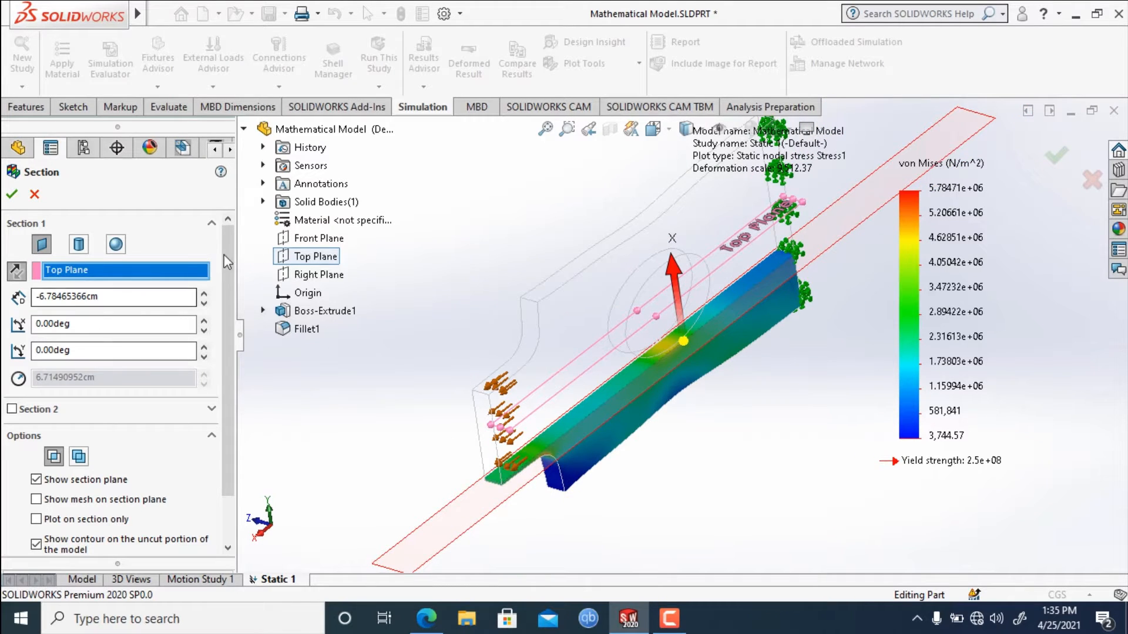
Replace the section's Top Plane reference with the Right Plane and examine the stresses on the cut through the hole.
{"action": "right_click", "coordinate": [86, 274]}
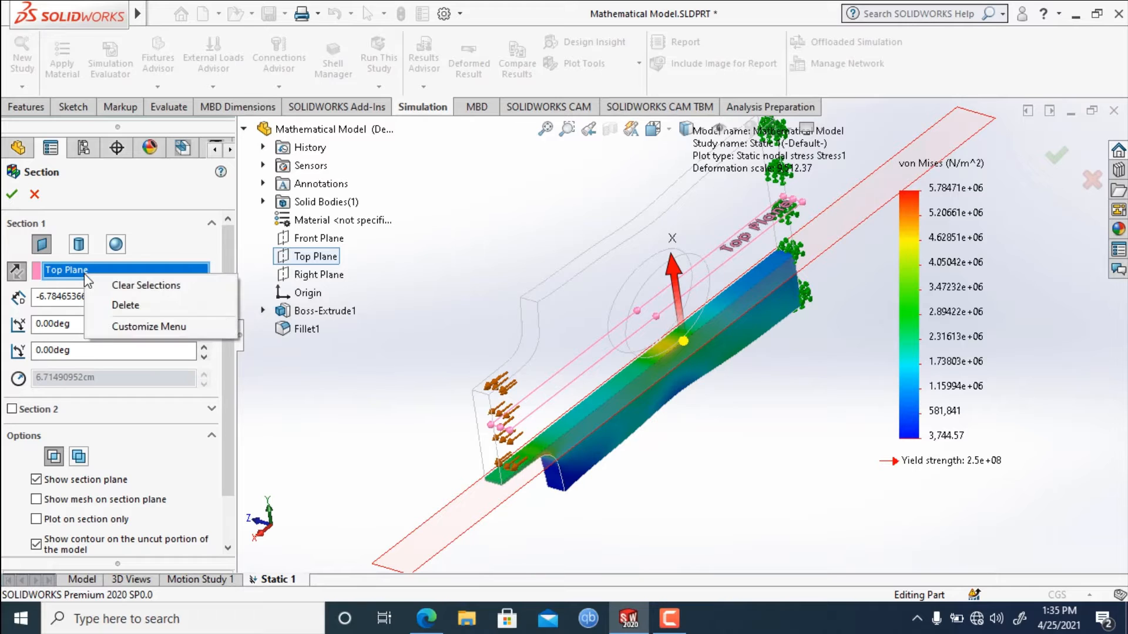
{"action": "left_click", "coordinate": [146, 286]}
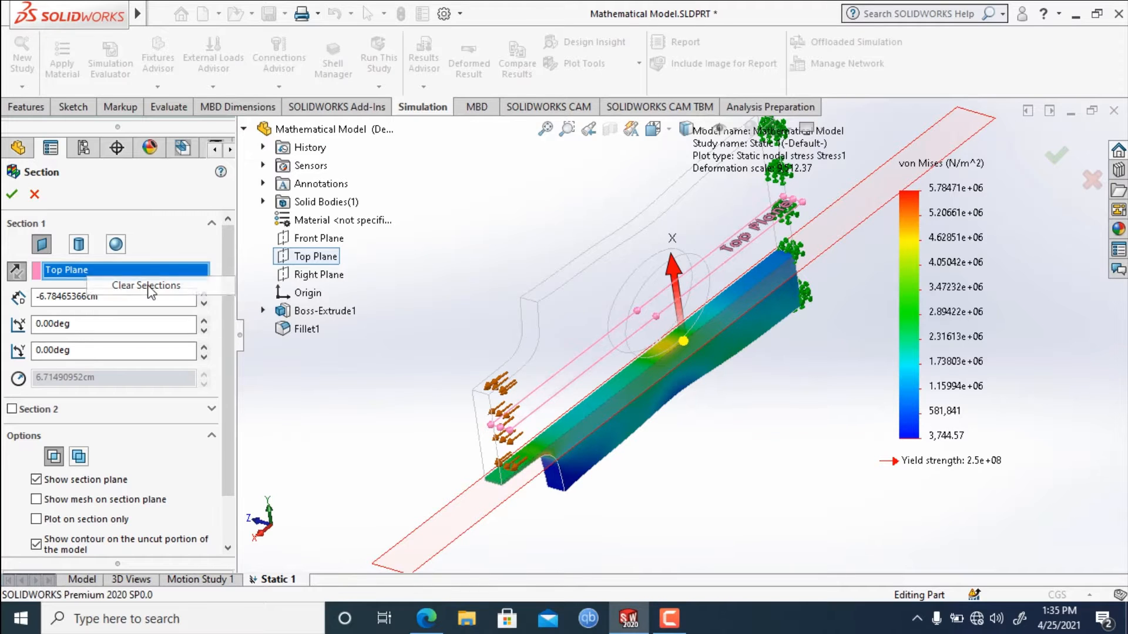
{"action": "left_click", "coordinate": [323, 275]}
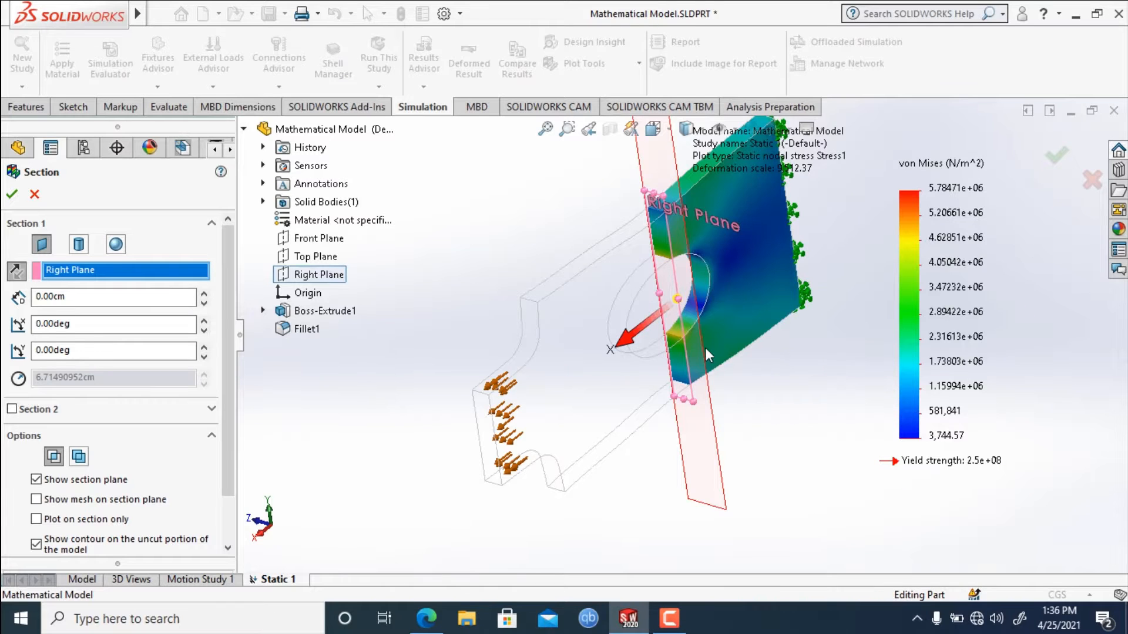
{"action": "scroll", "coordinate": [705, 348], "scroll_direction": "down", "scroll_amount": 2}
{"action": "scroll", "coordinate": [686, 348], "scroll_direction": "up", "scroll_amount": 1}
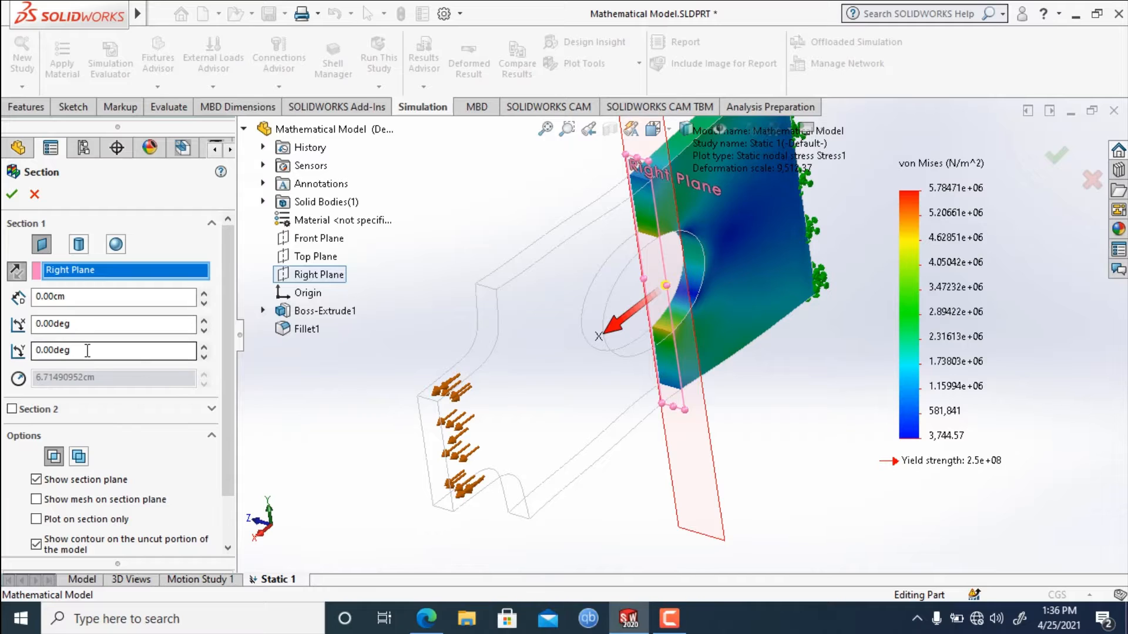
Set the Right Plane section's Y rotation to 5 degrees and check the tilted cut.
{"action": "left_click", "coordinate": [32, 350]}
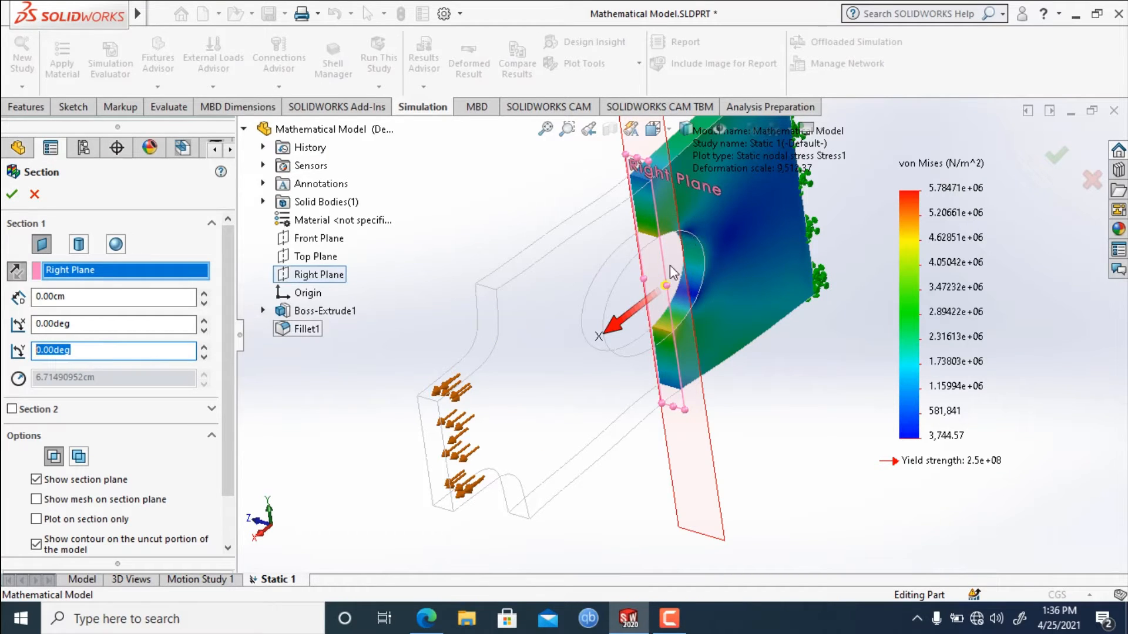
{"action": "left_click", "coordinate": [116, 349]}
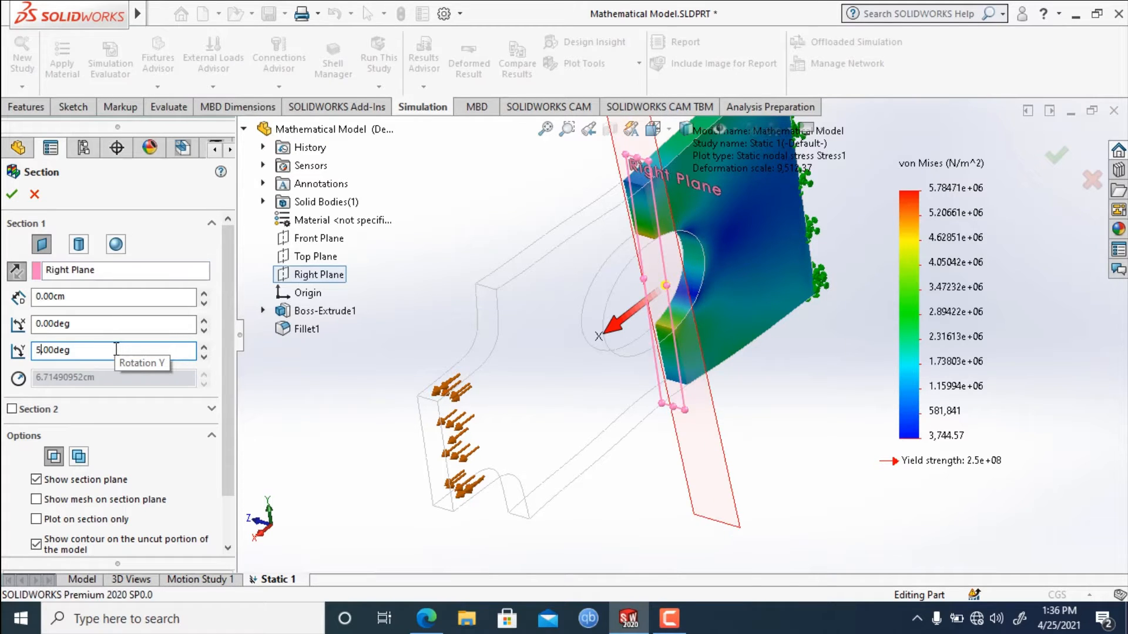
{"action": "middle_click_drag", "start_coordinate": [743, 351], "coordinate": [693, 359]}
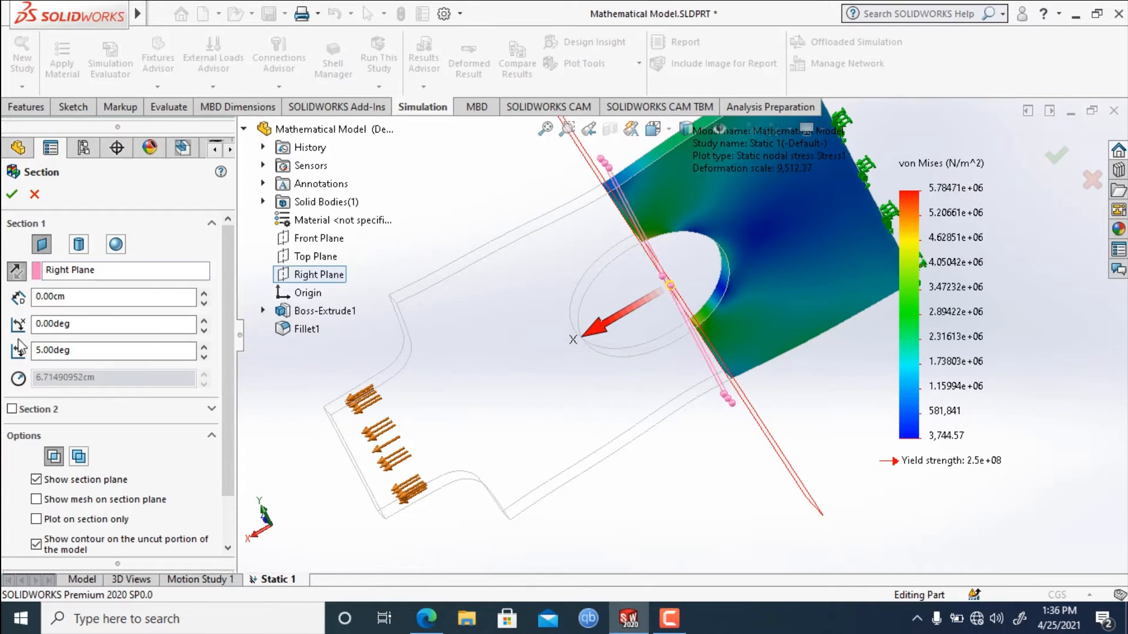
Set the Right Plane section's Y rotation to 10 degrees and move the cut to an offset of about 0.77 cm.
{"action": "left_click_drag", "start_coordinate": [71, 351], "coordinate": [15, 353]}
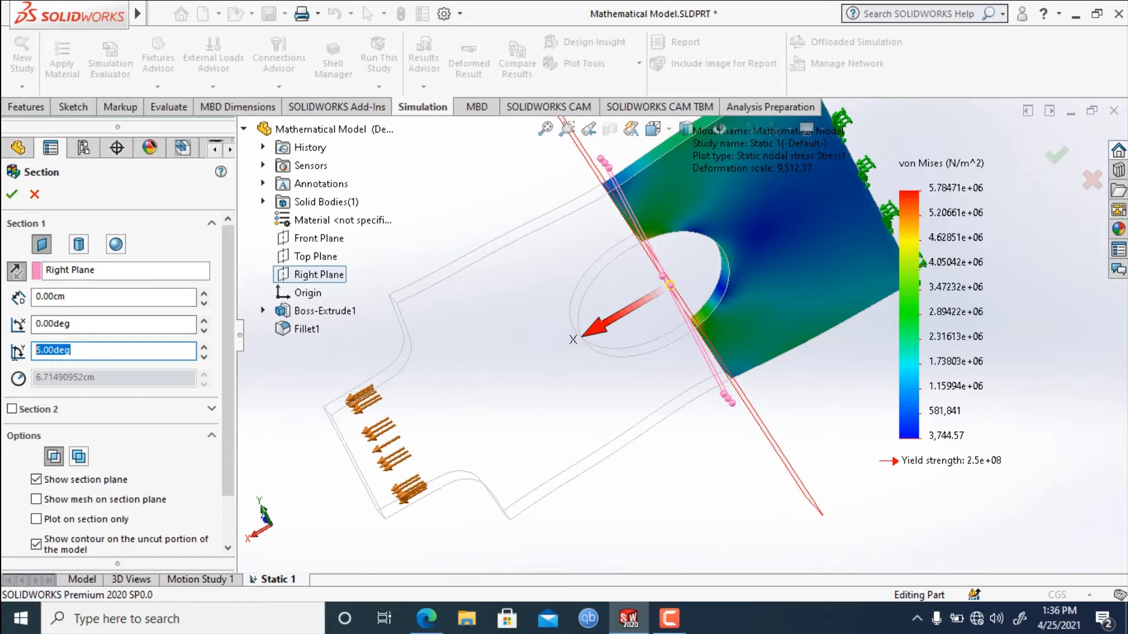
{"action": "type", "text": "1"}
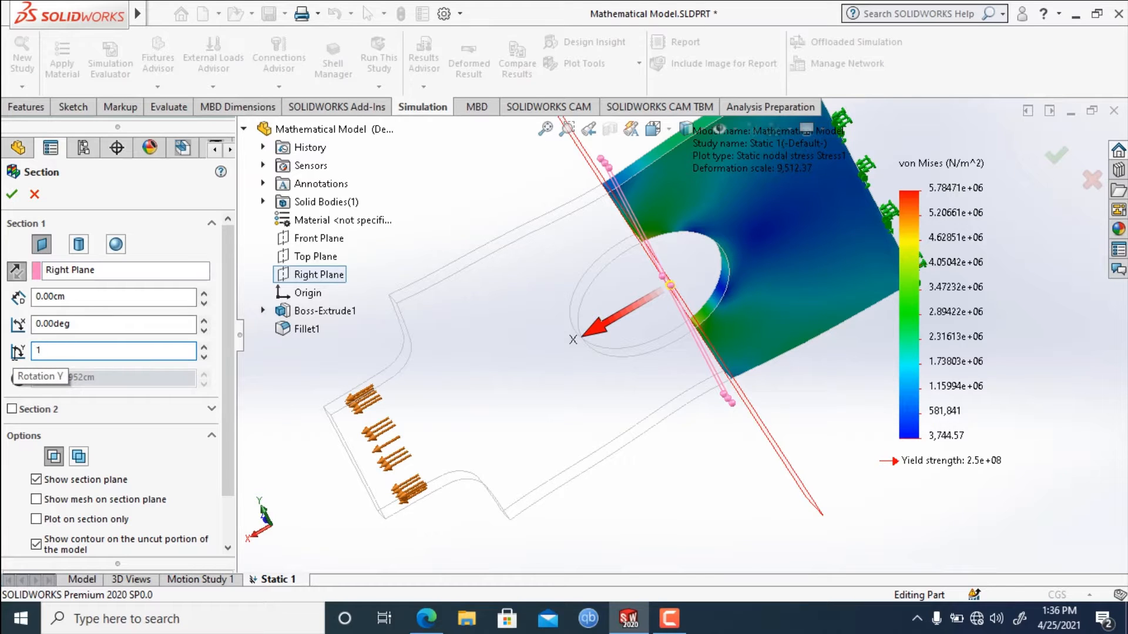
{"action": "type", "text": "0"}
{"action": "key", "text": "Return"}
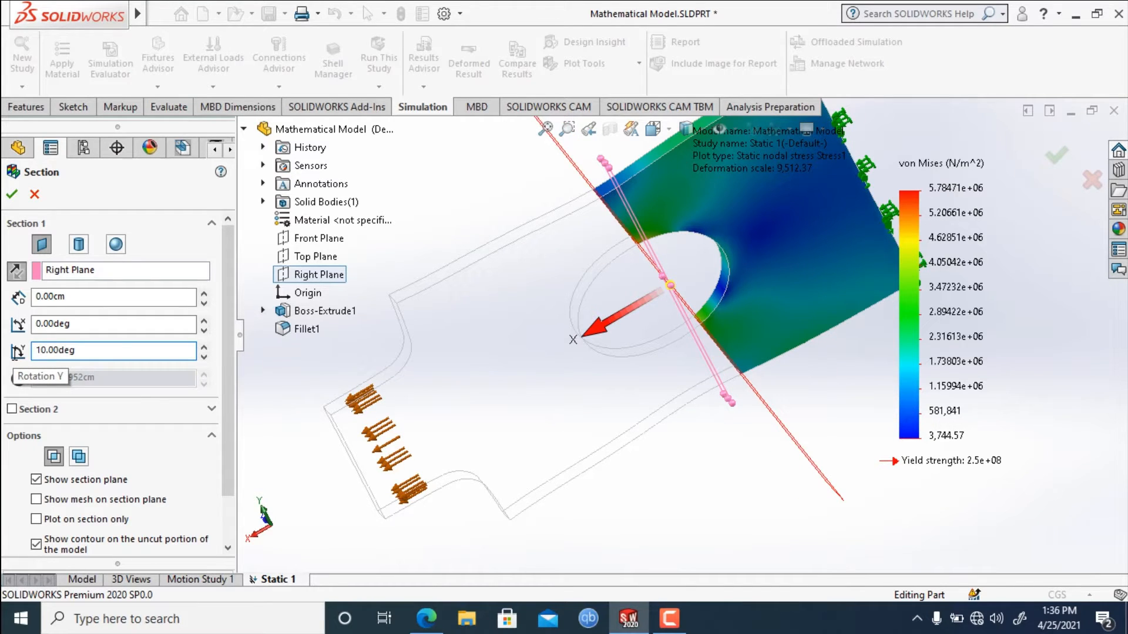
{"action": "middle_click_drag", "start_coordinate": [694, 529], "coordinate": [749, 446]}
{"action": "left_click_drag", "start_coordinate": [617, 314], "coordinate": [623, 355]}
Hide the section plane, move the cut to an offset of about 1.47 cm, and show the section plane again.
{"action": "left_click_drag", "start_coordinate": [228, 419], "coordinate": [231, 470]}
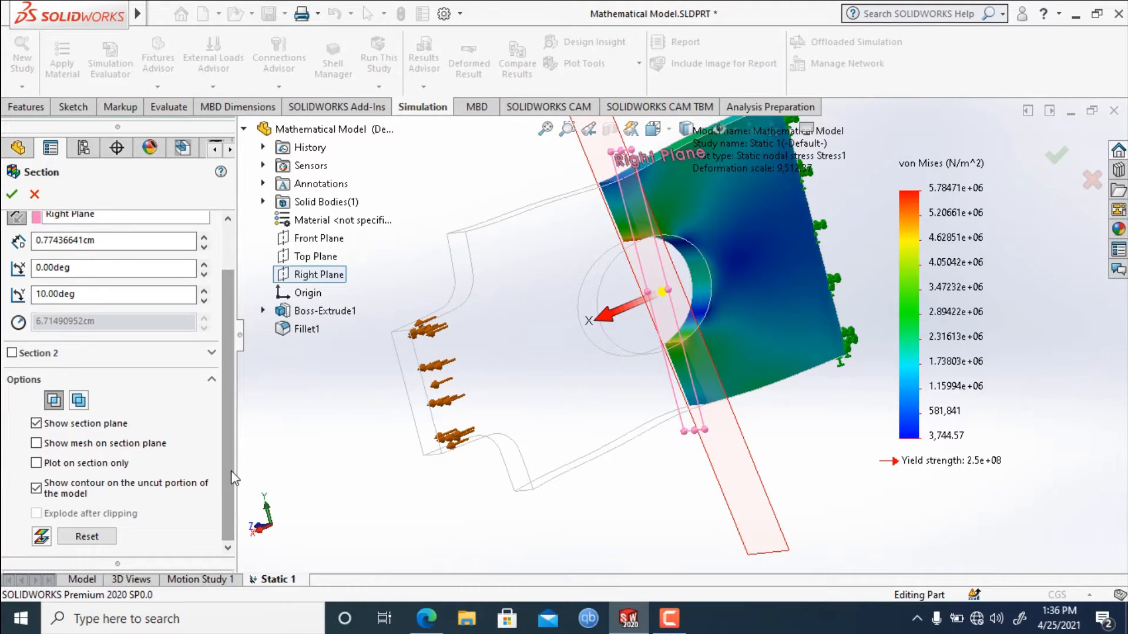
{"action": "left_click", "coordinate": [36, 424]}
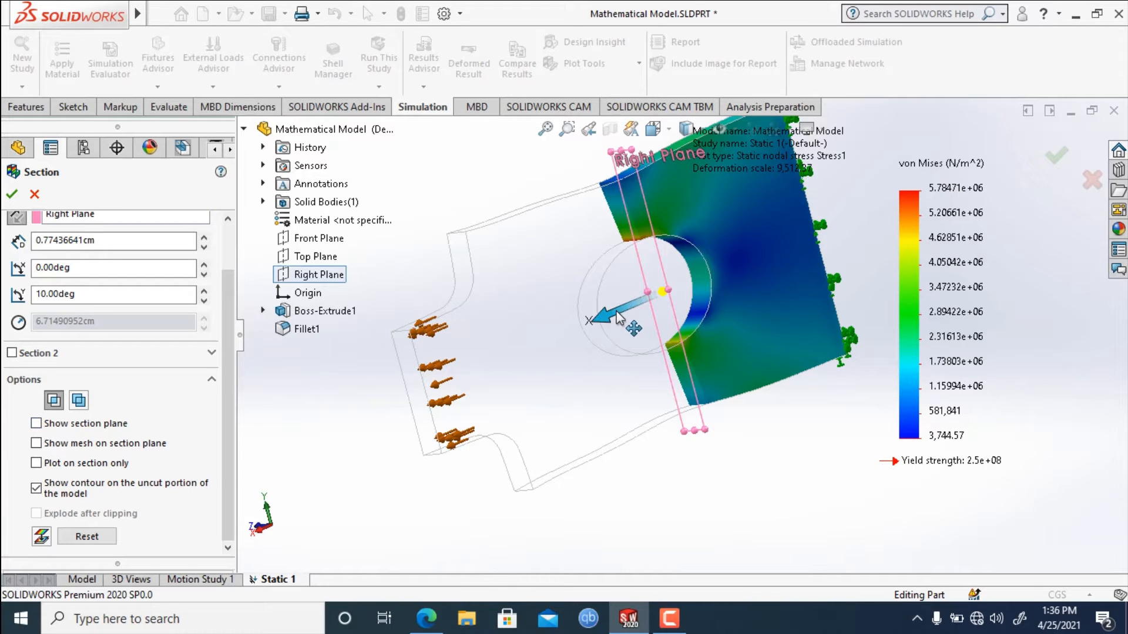
{"action": "mouse_move", "coordinate": [616, 309]}
{"action": "left_mouse_down"}
{"action": "mouse_move", "coordinate": [574, 327]}
{"action": "mouse_move", "coordinate": [628, 307]}
{"action": "mouse_move", "coordinate": [591, 323]}
{"action": "mouse_move", "coordinate": [611, 315]}
{"action": "left_mouse_up"}
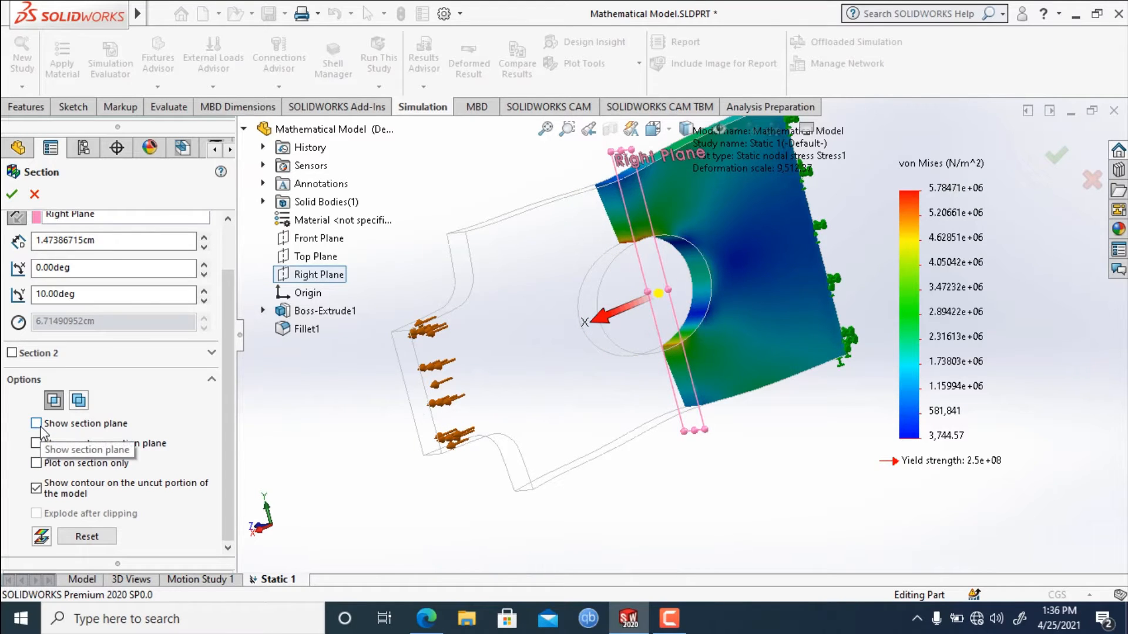
{"action": "left_click", "coordinate": [39, 426]}
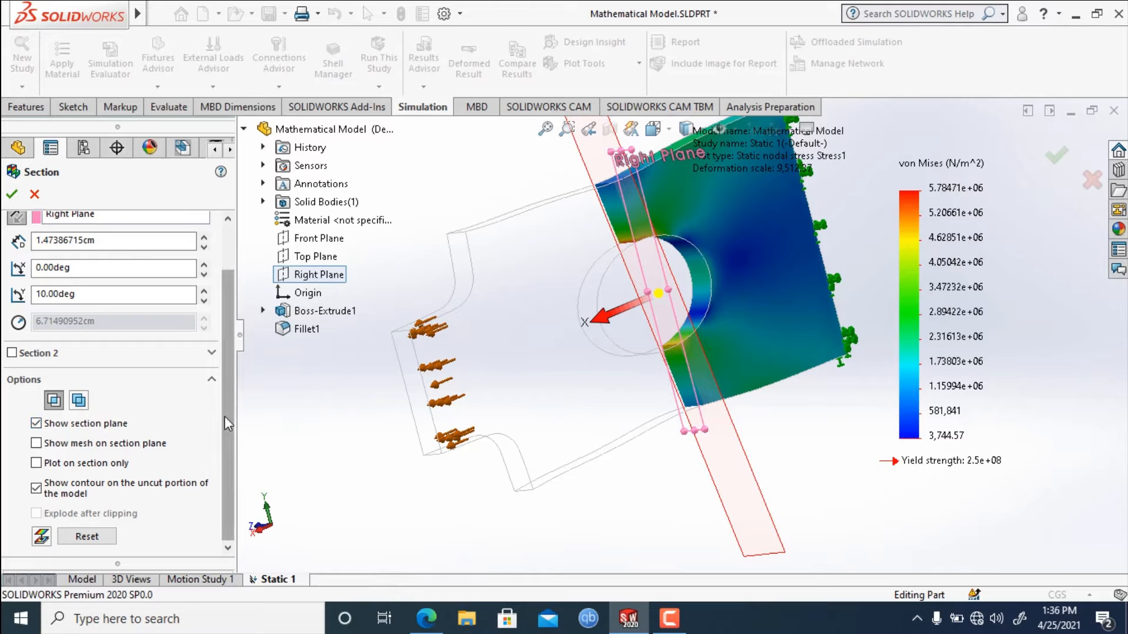
Show the mesh on the section plane and move the cut to an offset of about 8.94 cm.
{"action": "left_click", "coordinate": [36, 446]}
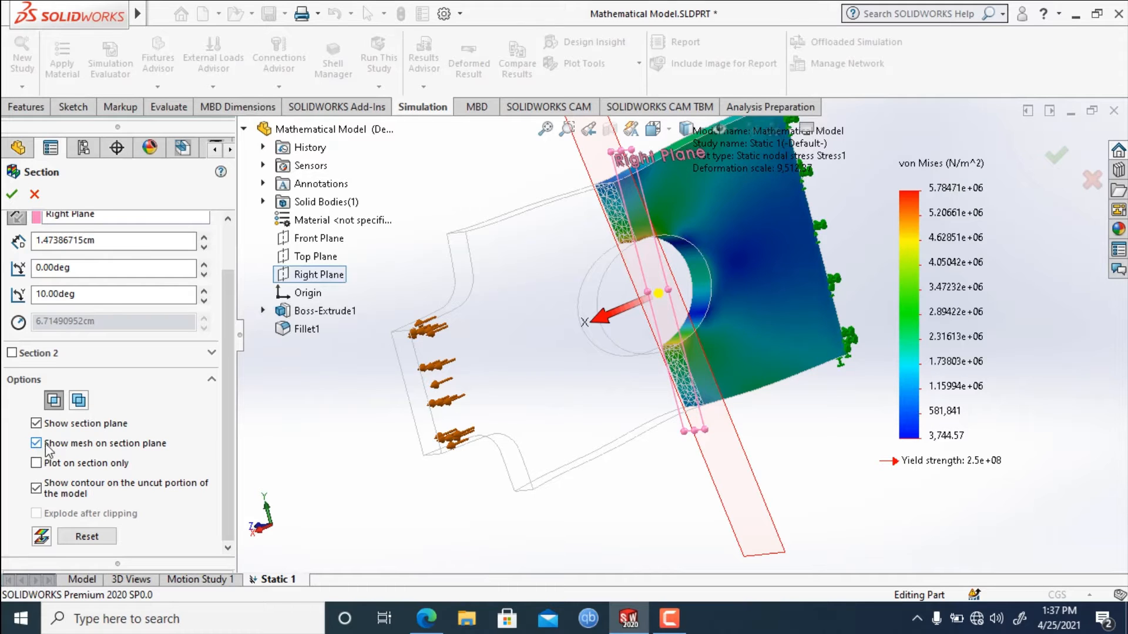
{"action": "scroll", "coordinate": [651, 218], "scroll_direction": "down", "scroll_amount": 2}
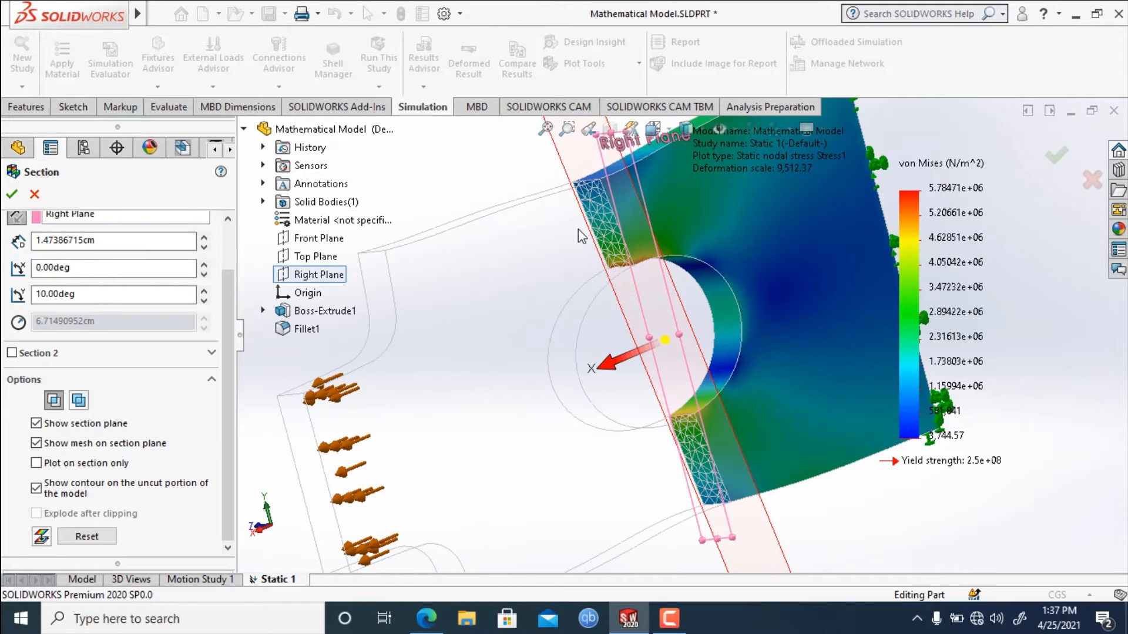
{"action": "left_click_drag", "start_coordinate": [604, 366], "coordinate": [491, 442]}
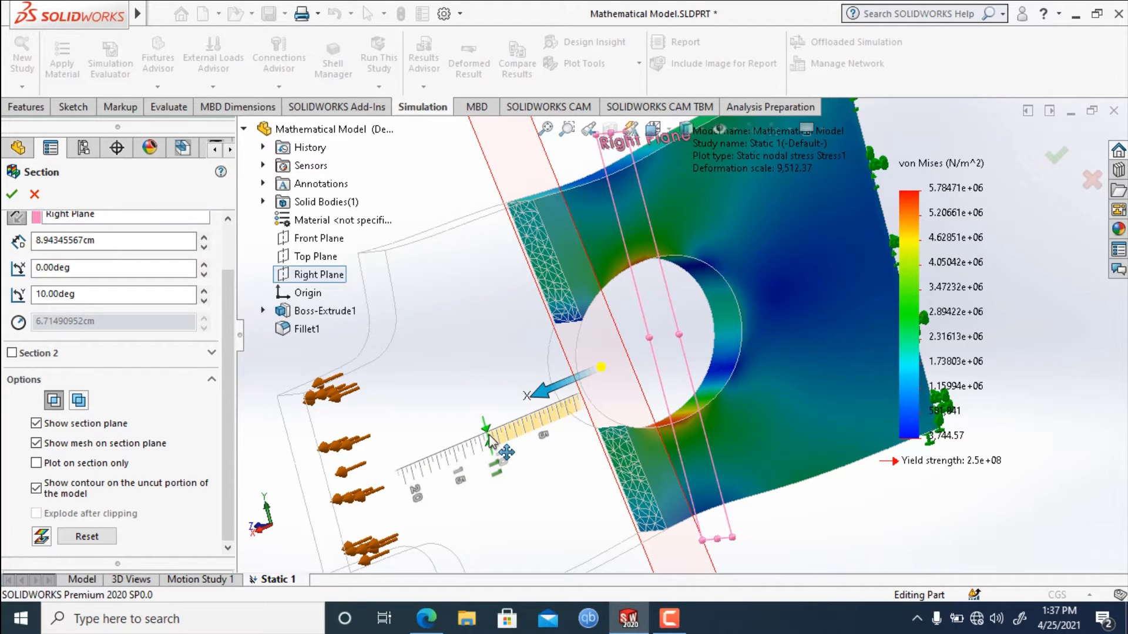
Set the section's Y rotation to 0 degrees, and compare the cut face with its mesh hidden and shown.
{"action": "left_click_drag", "start_coordinate": [132, 297], "coordinate": [3, 306]}
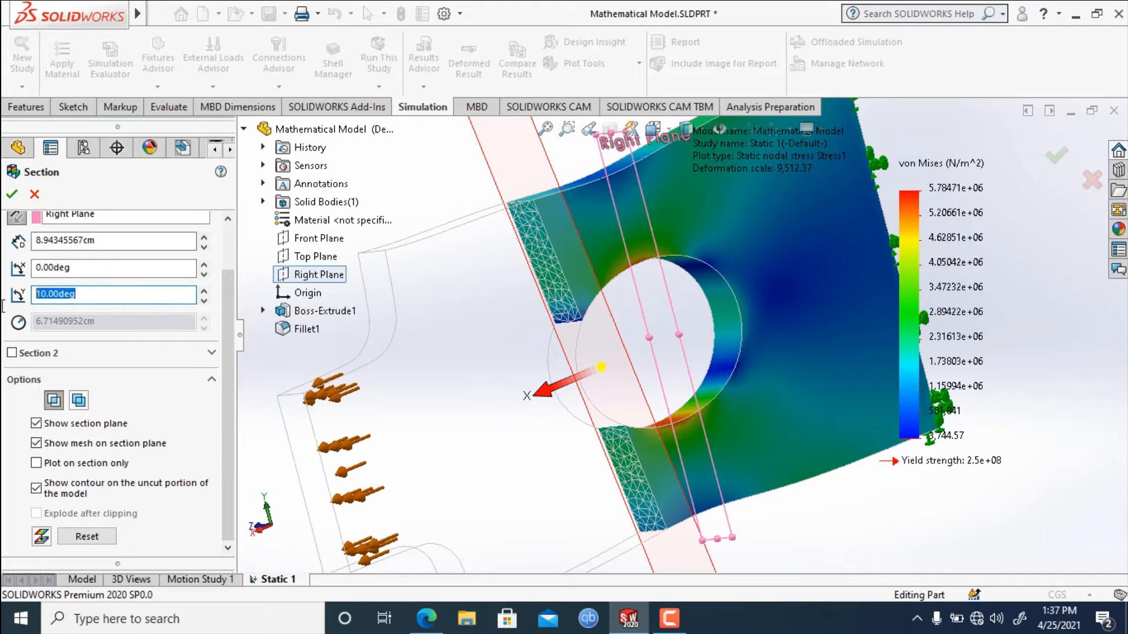
{"action": "type", "text": "0"}
{"action": "key", "text": "Return"}
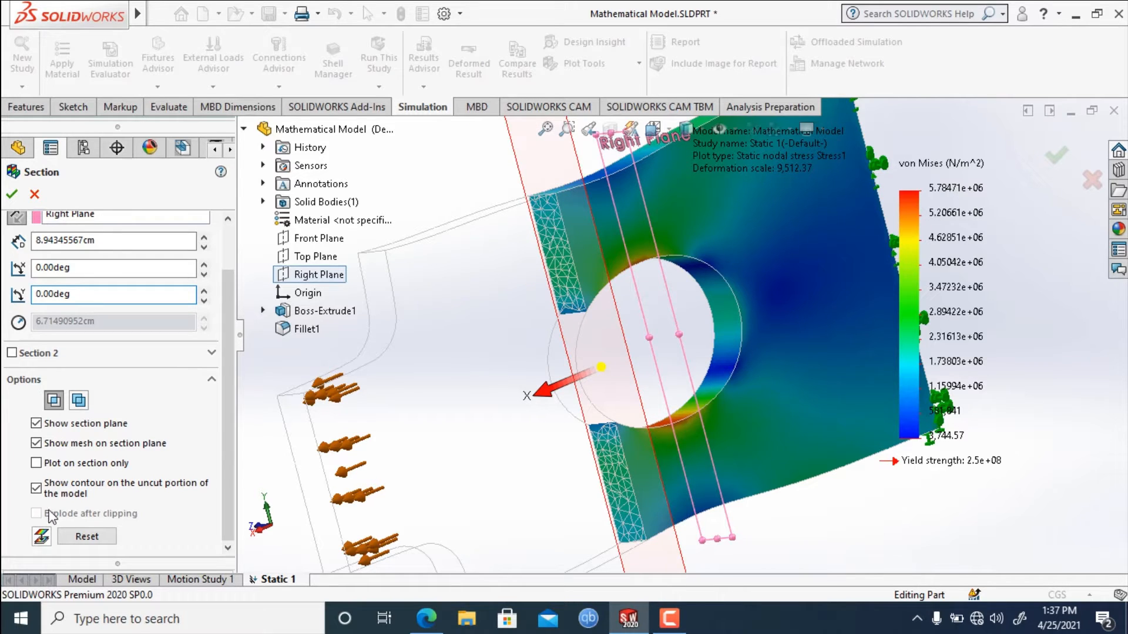
{"action": "left_click", "coordinate": [36, 444]}
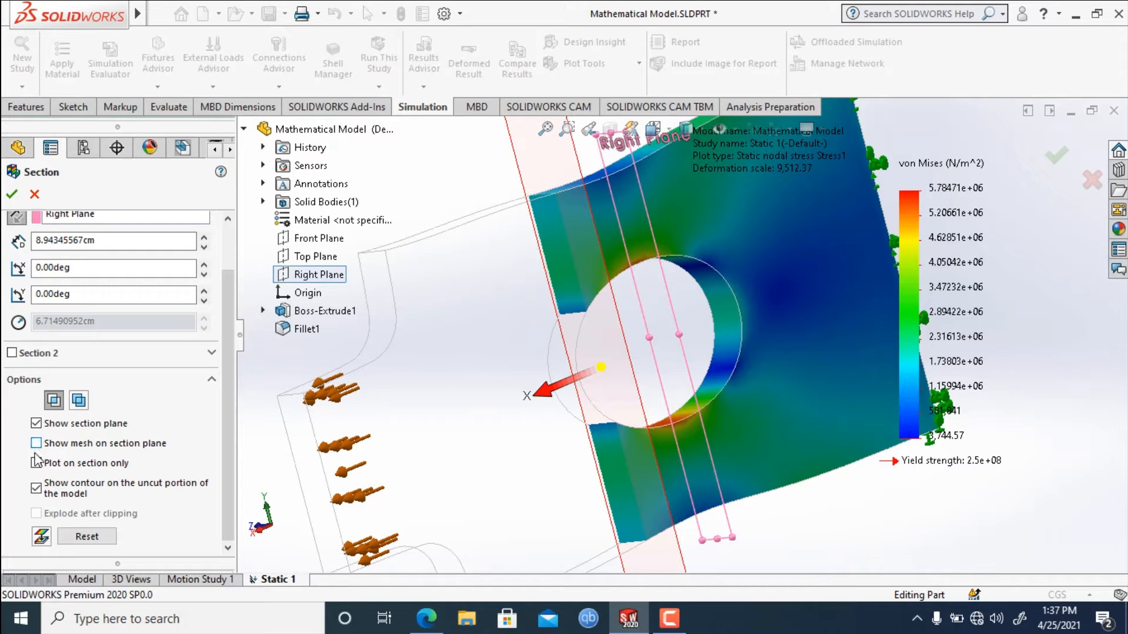
{"action": "left_click", "coordinate": [36, 444]}
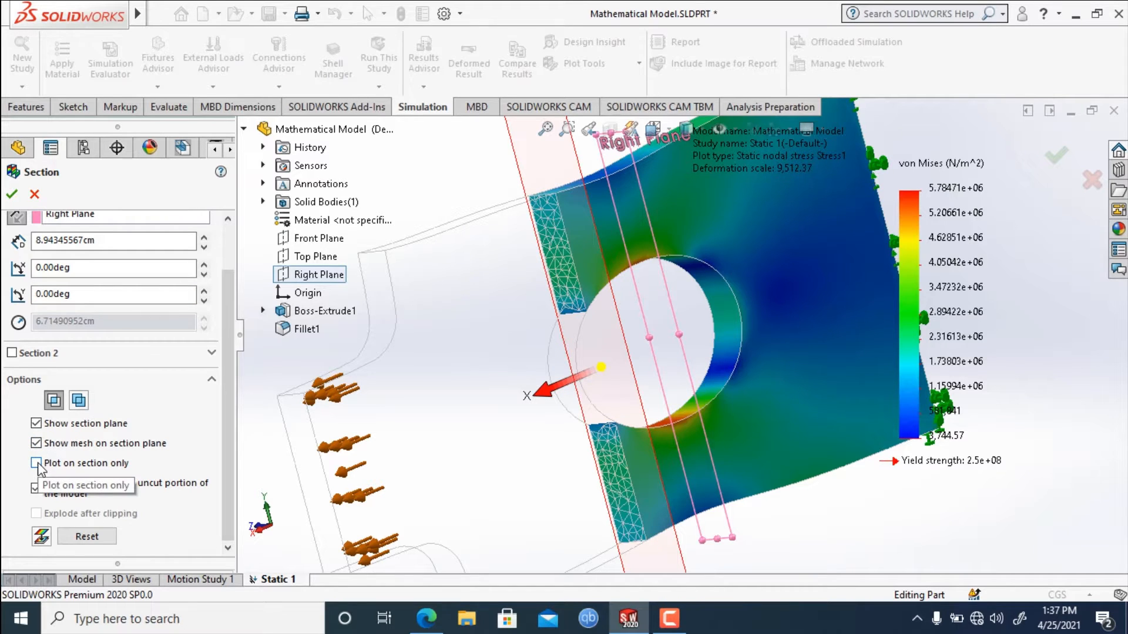
Plot the stresses on the section only and move the cut through the hole to an offset of about 2.33 cm.
{"action": "left_click", "coordinate": [36, 464]}
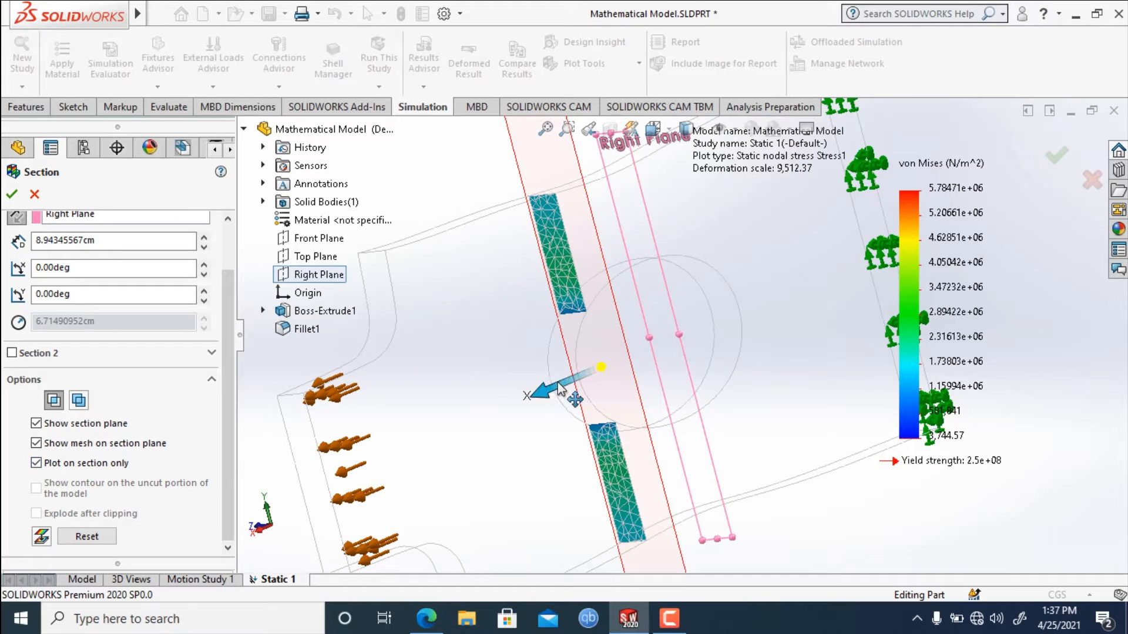
{"action": "left_click_drag", "start_coordinate": [544, 385], "coordinate": [640, 311]}
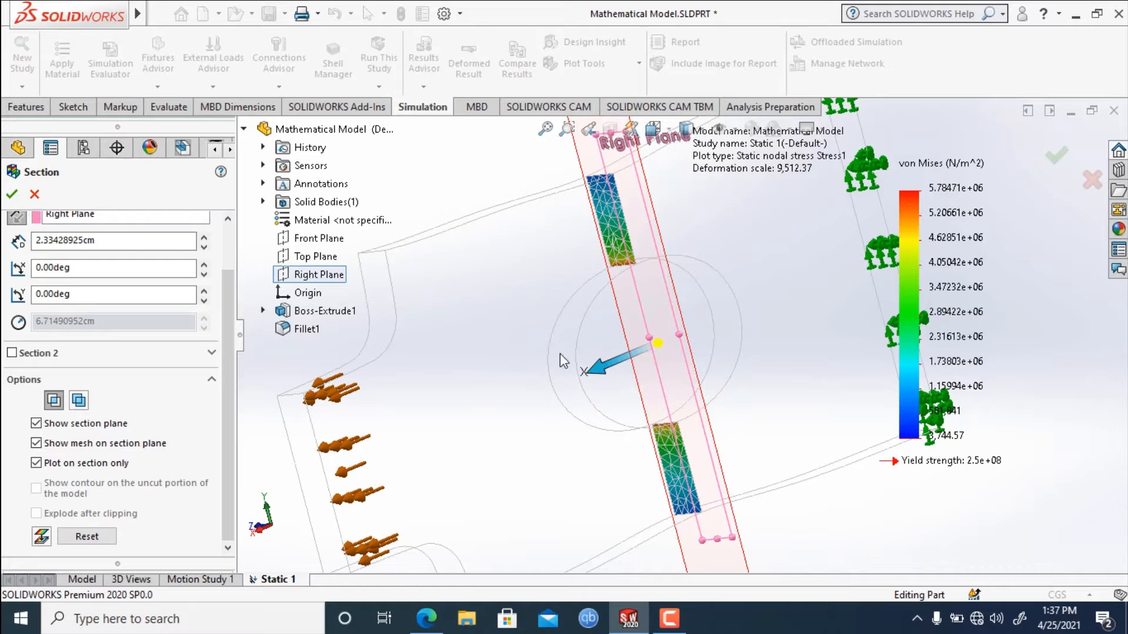
Reset the section clipping and cancel it to return to the full stress plot.
{"action": "left_click", "coordinate": [97, 536]}
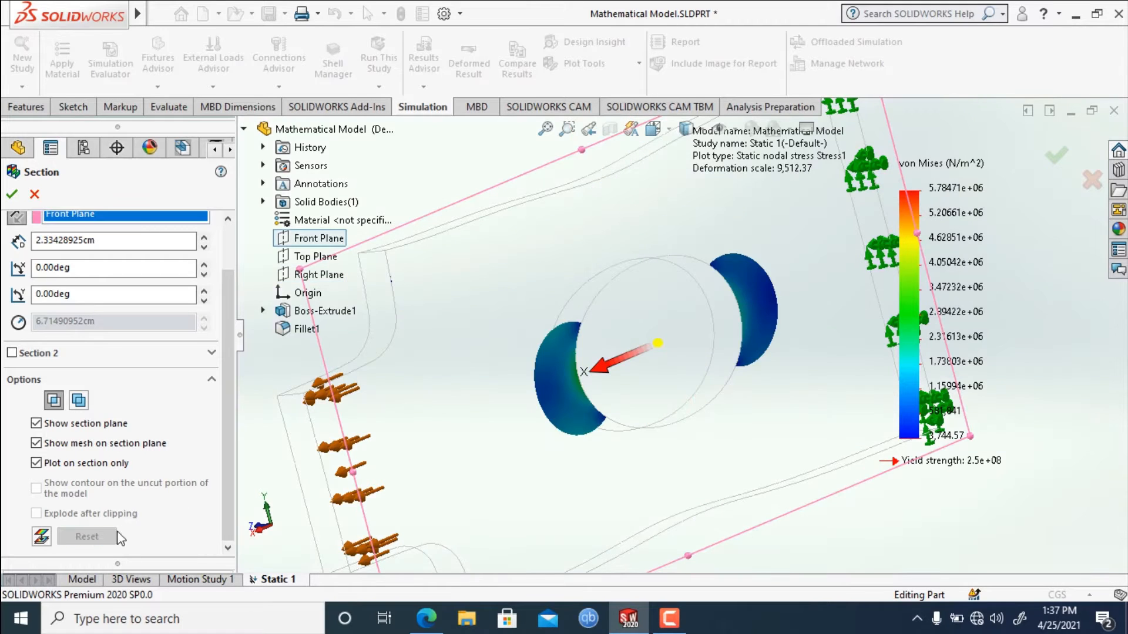
{"action": "left_click", "coordinate": [33, 195]}
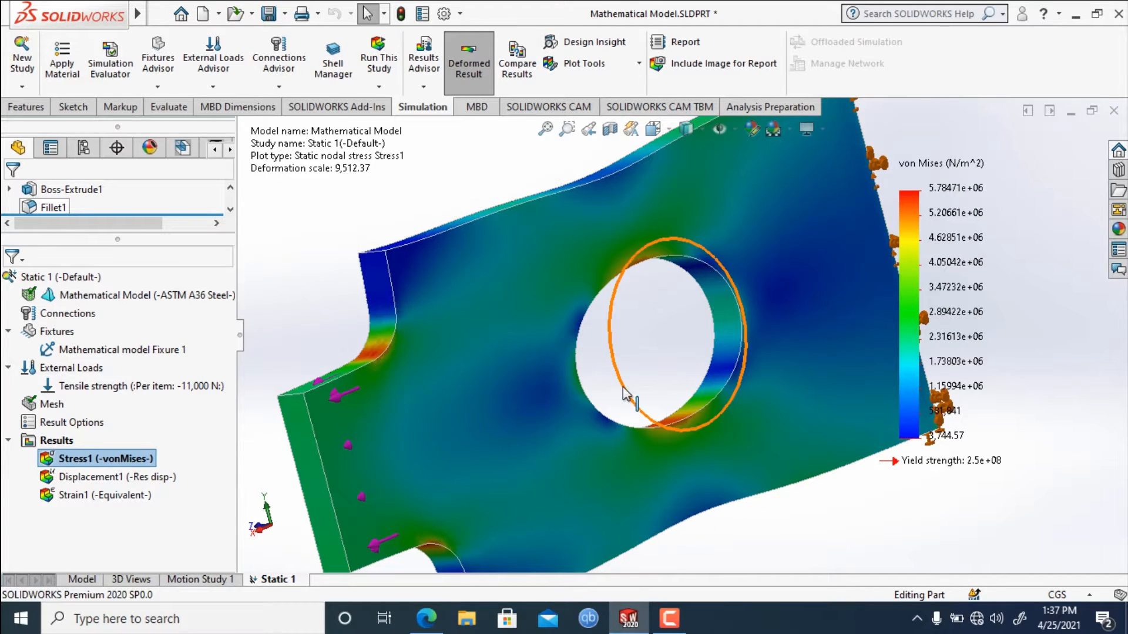
Switch the stress plot to the undeformed shape, examine the plate, and switch back to the deformed result.
{"action": "scroll", "coordinate": [658, 376], "scroll_direction": "up", "scroll_amount": 3}
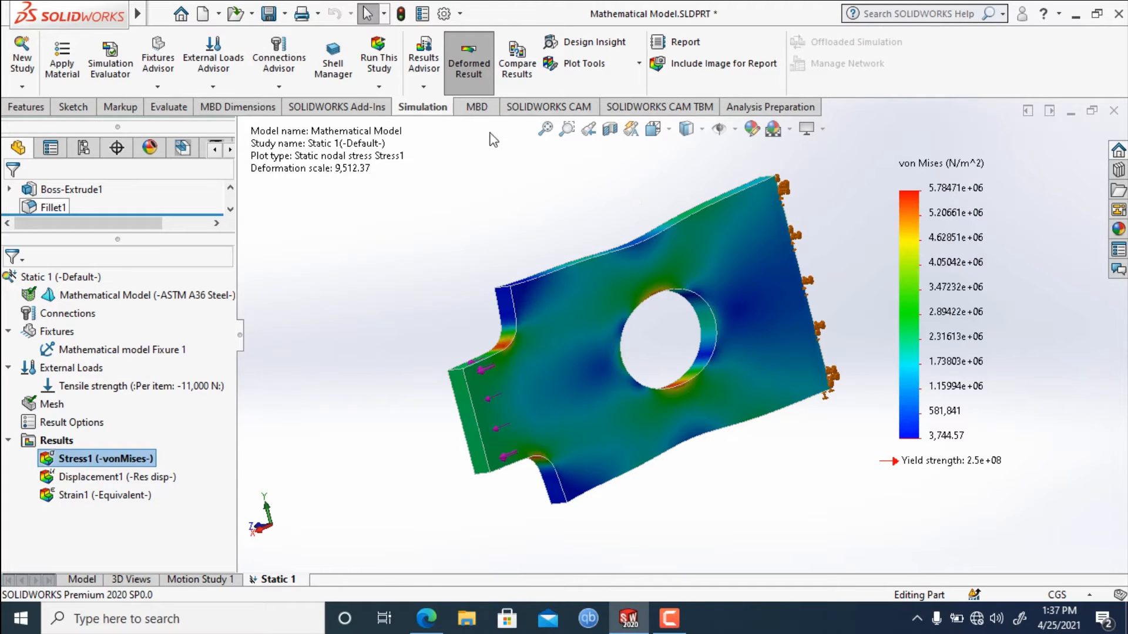
{"action": "left_click", "coordinate": [468, 67]}
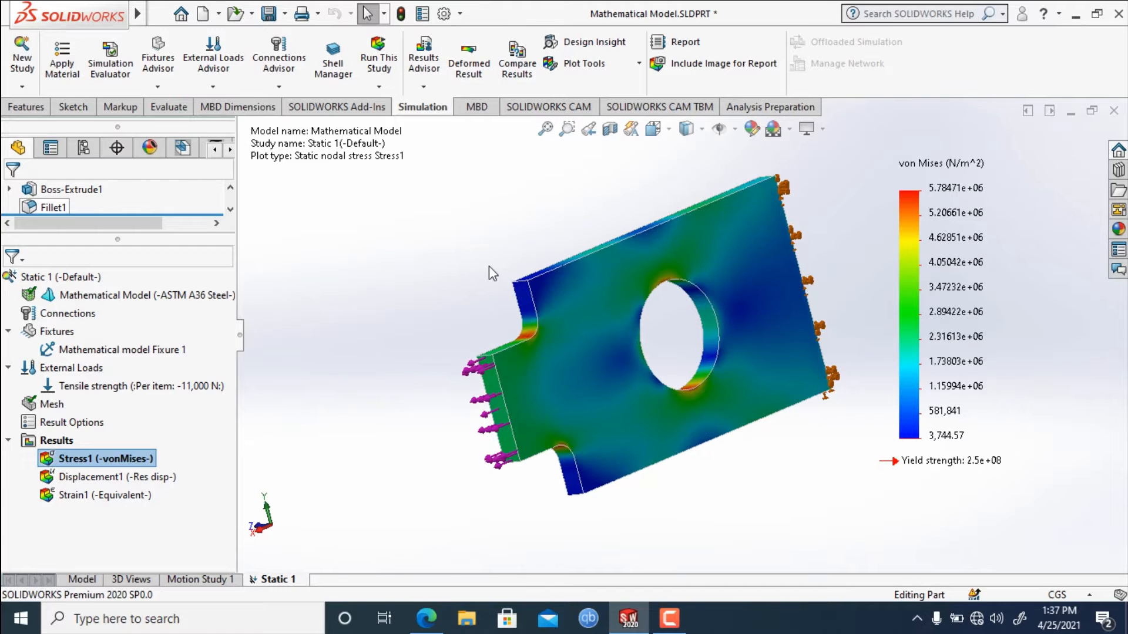
{"action": "middle_click_drag", "start_coordinate": [489, 267], "coordinate": [618, 275]}
{"action": "left_click", "coordinate": [468, 59]}
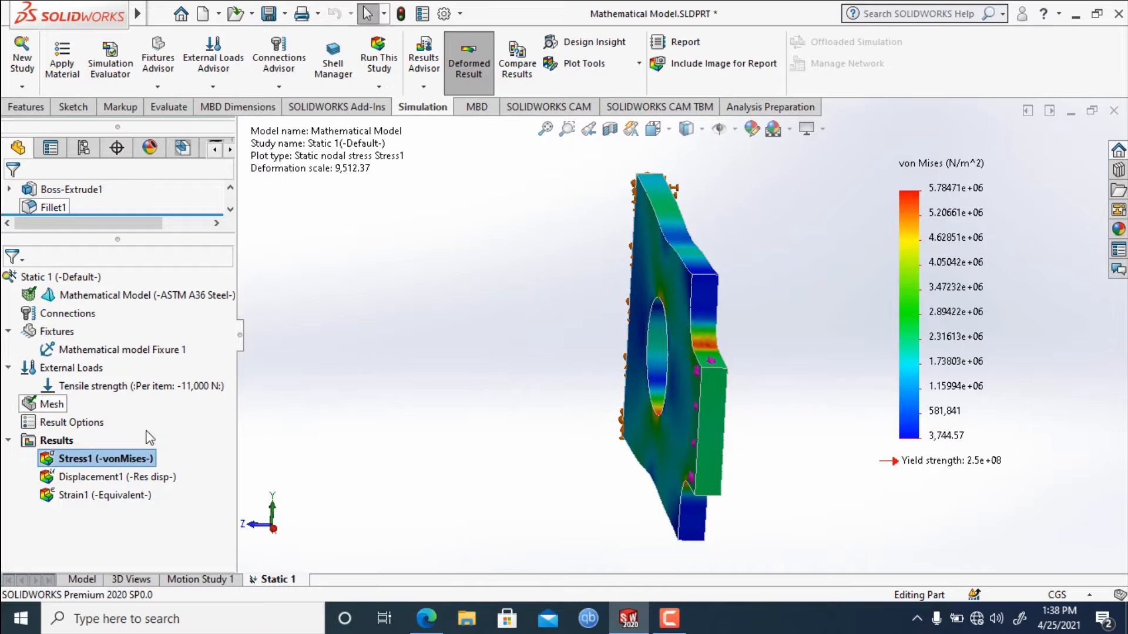
Start Iso Clipping on the Stress1 plot and raise Iso 1 to about 5,264,420 N/m^2 to examine the highest stress areas.
{"action": "right_click", "coordinate": [136, 460]}
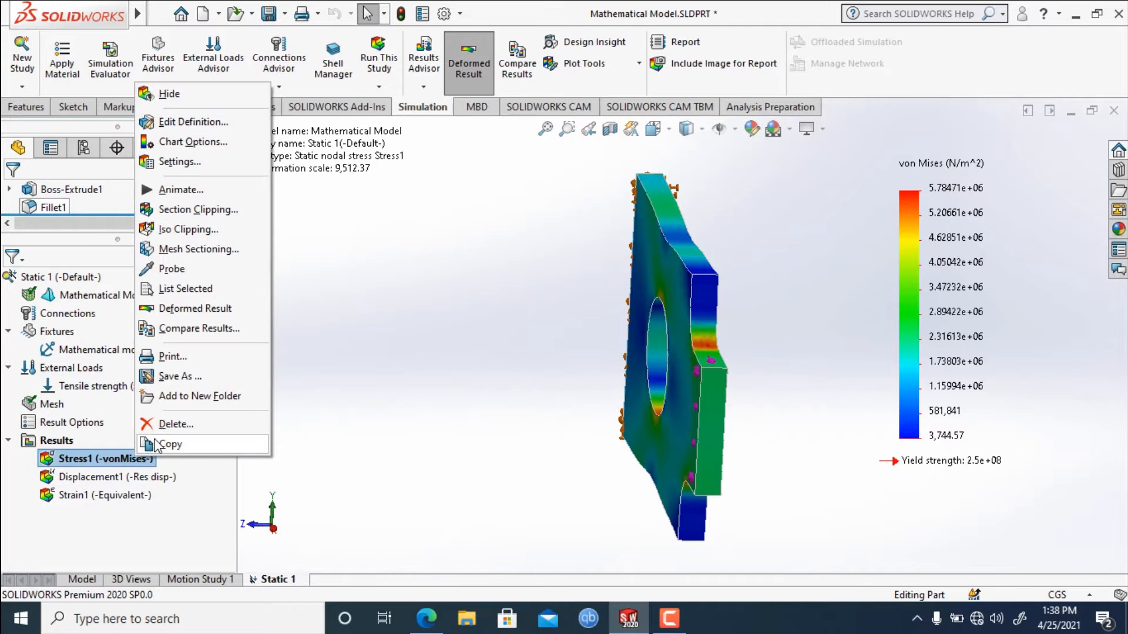
{"action": "left_click", "coordinate": [219, 233]}
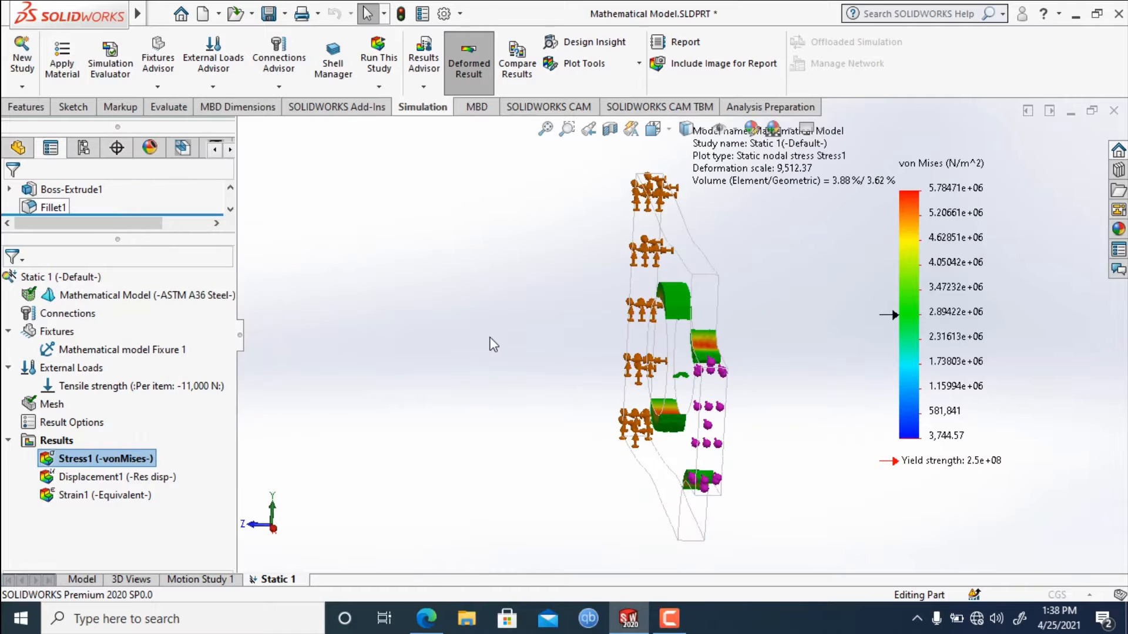
{"action": "middle_click_drag", "start_coordinate": [546, 296], "coordinate": [470, 317]}
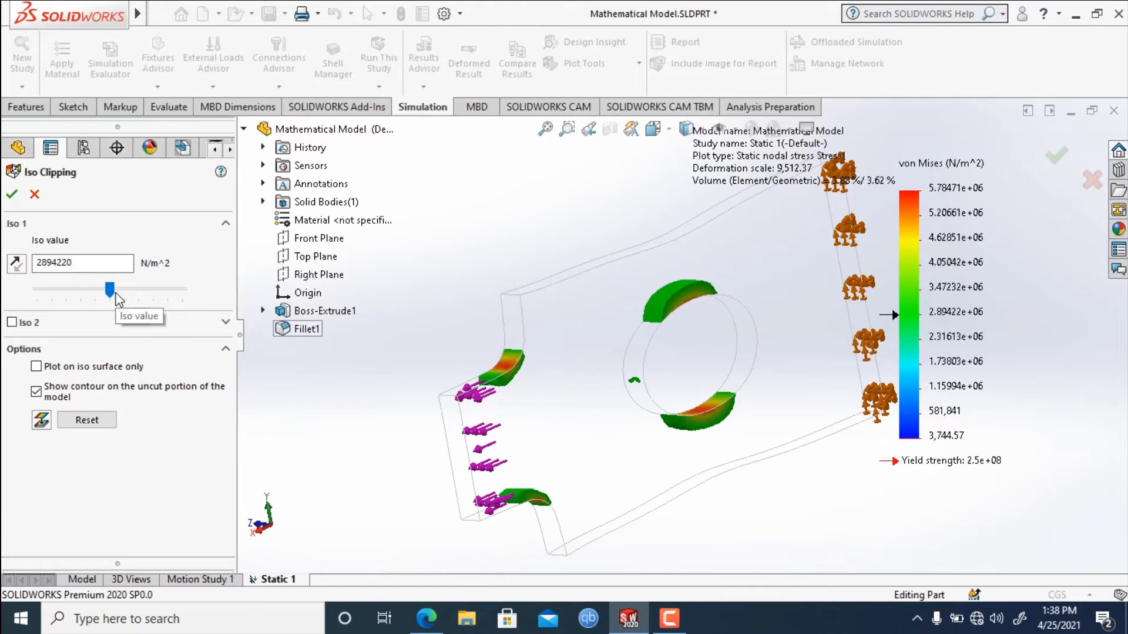
{"action": "left_click_drag", "start_coordinate": [115, 291], "coordinate": [172, 293]}
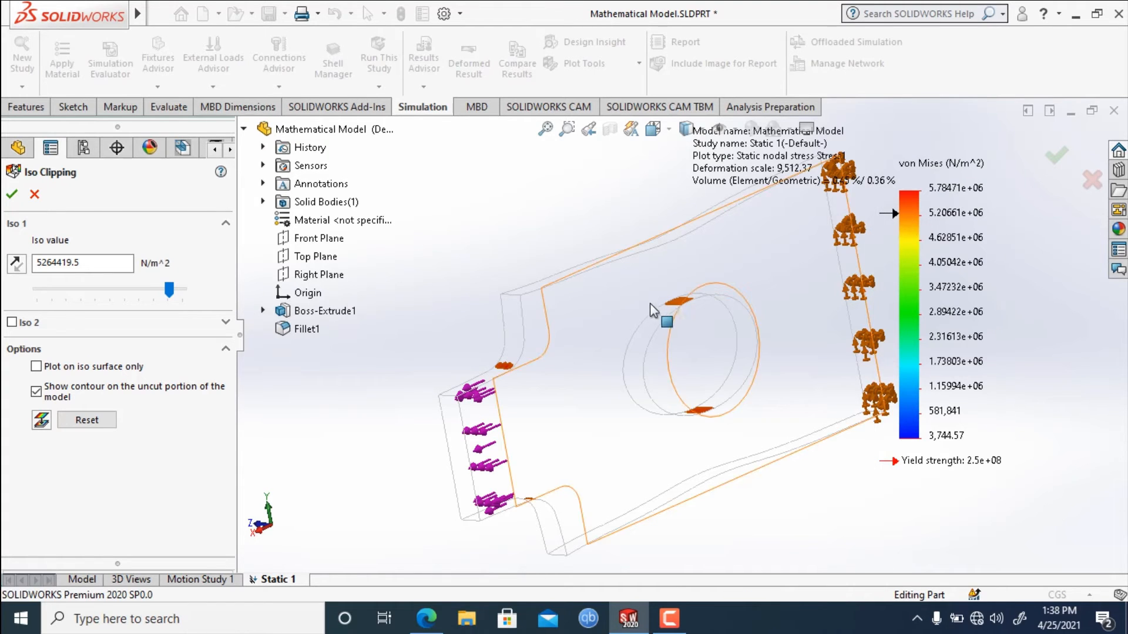
{"action": "scroll", "coordinate": [686, 321], "scroll_direction": "down", "scroll_amount": 2}
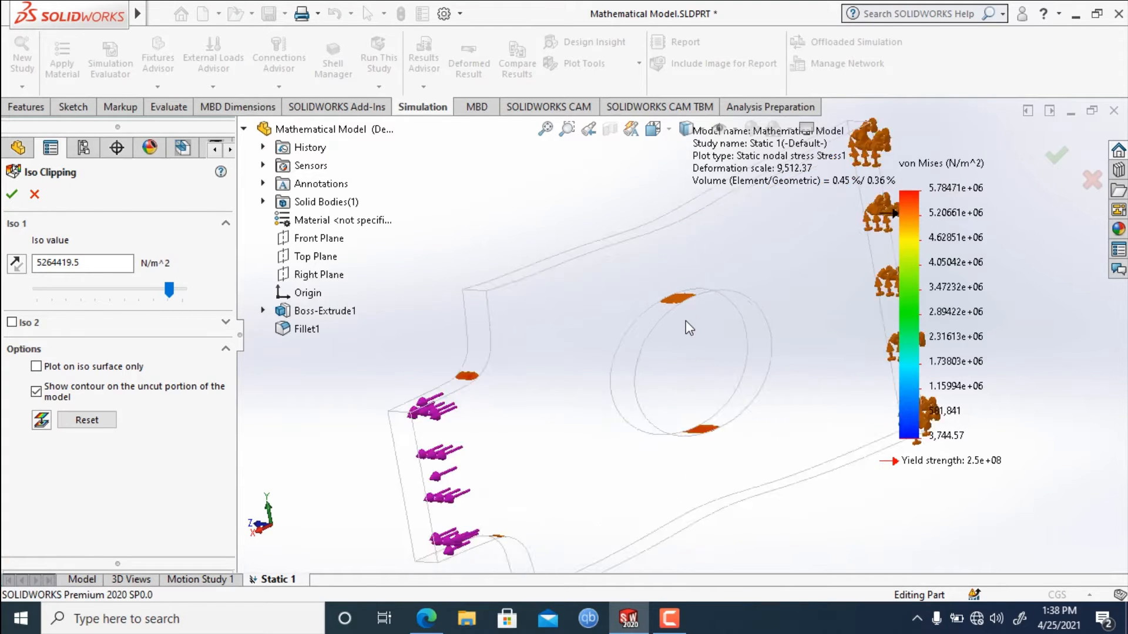
{"action": "scroll", "coordinate": [686, 321], "scroll_direction": "up", "scroll_amount": 2}
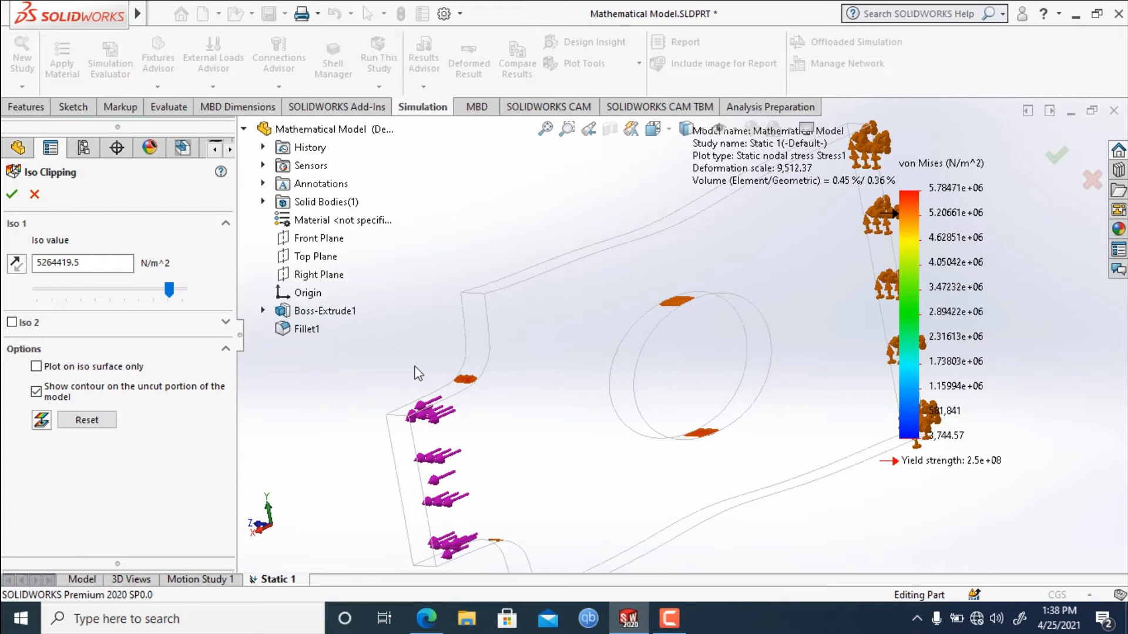
Enable Iso 2 with a value of about 870,889 N/m^2 and examine its low-stress surfaces.
{"action": "left_click", "coordinate": [224, 324]}
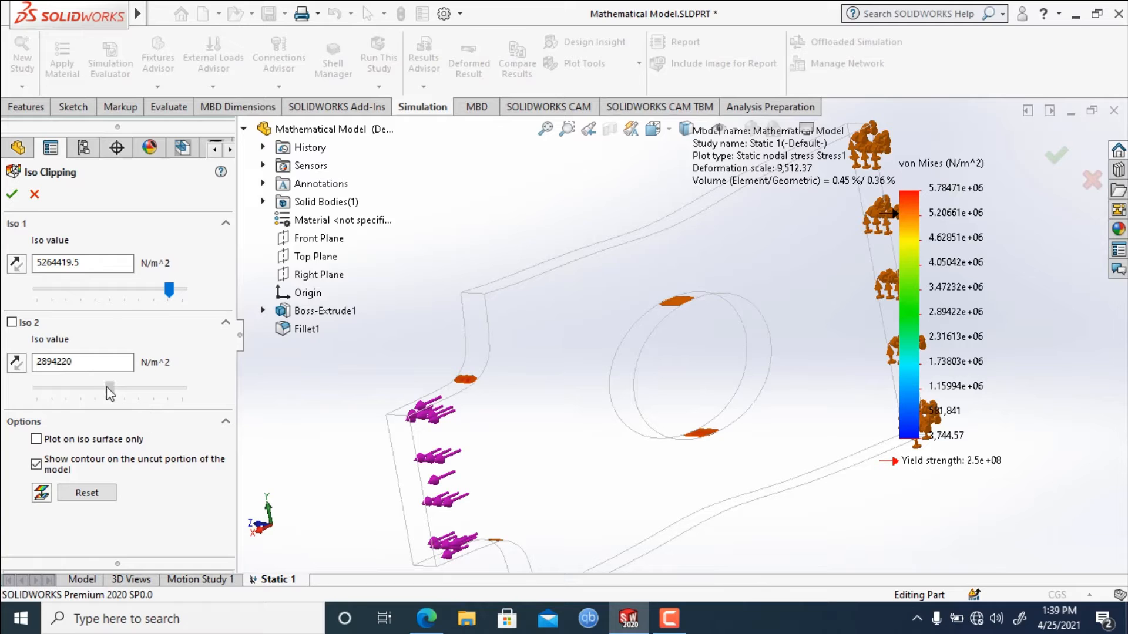
{"action": "left_click_drag", "start_coordinate": [94, 390], "coordinate": [57, 390]}
{"action": "left_click", "coordinate": [11, 323]}
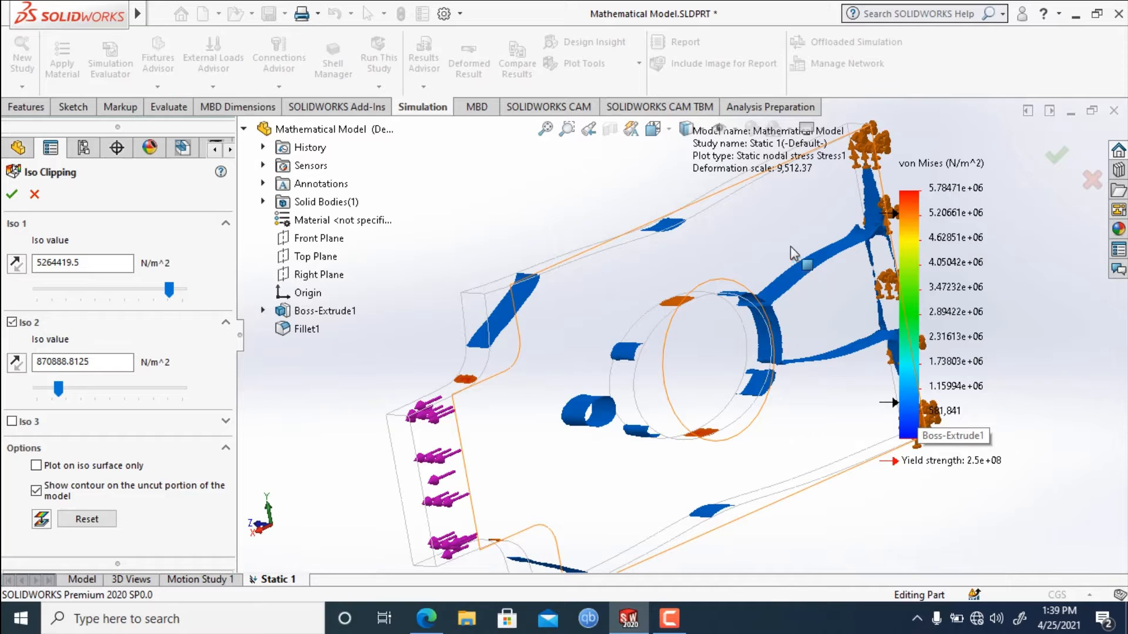
{"action": "scroll", "coordinate": [686, 335], "scroll_direction": "up", "scroll_amount": 3}
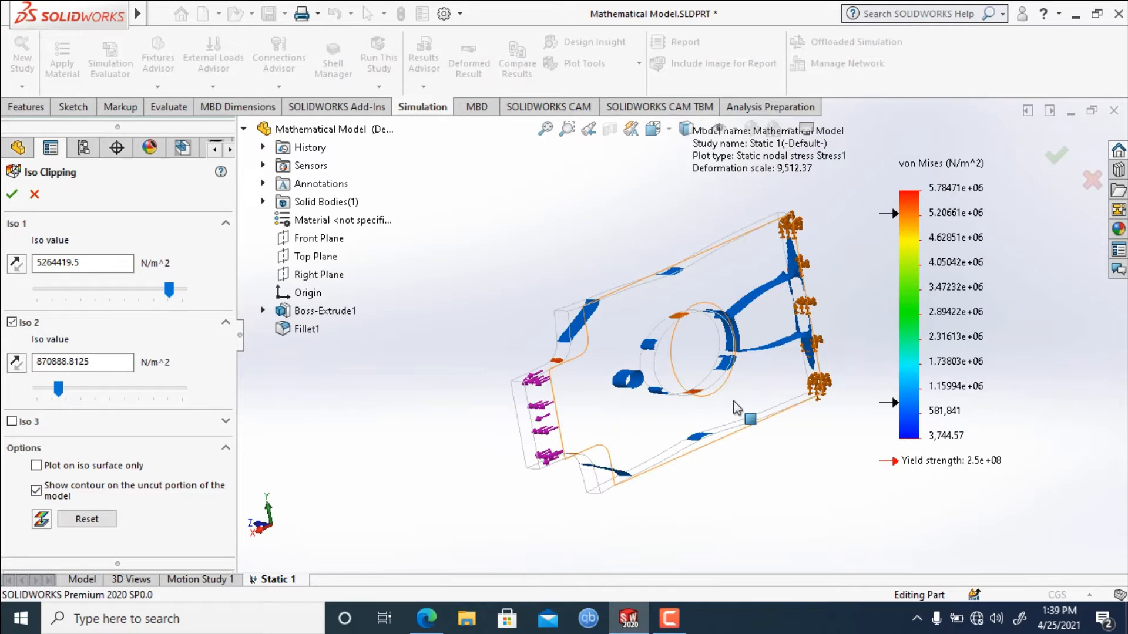
{"action": "scroll", "coordinate": [745, 438], "scroll_direction": "down", "scroll_amount": 2}
{"action": "middle_click_drag", "start_coordinate": [758, 411], "coordinate": [760, 473]}
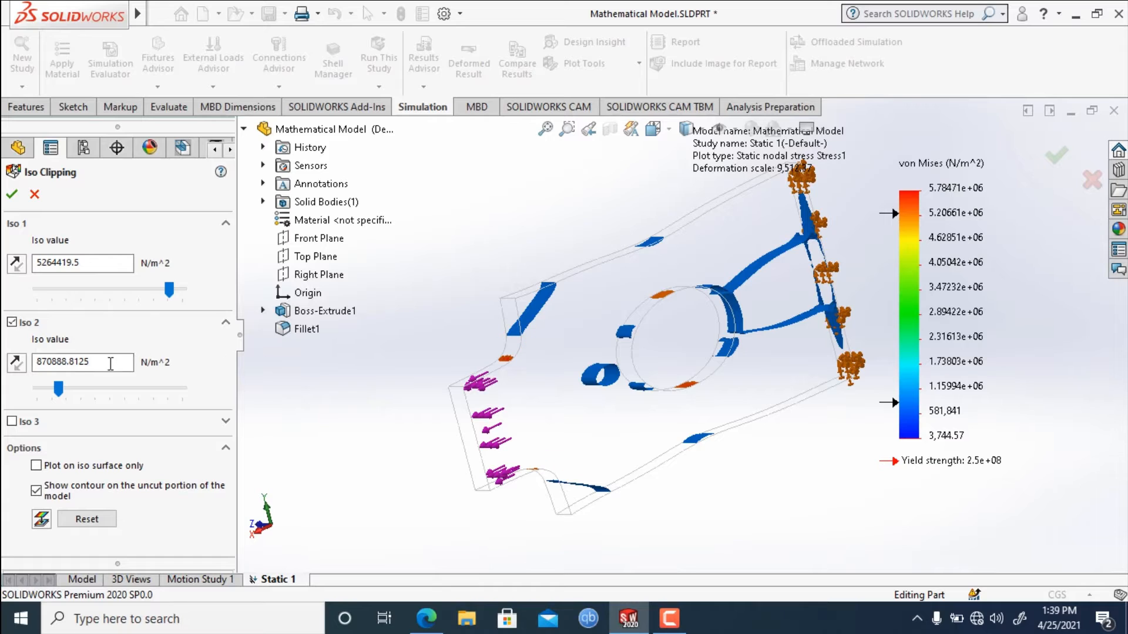
Lower Iso 2 to about 177,173 N/m^2 and Iso 1 to about 3,414,512 N/m^2.
{"action": "mouse_move", "coordinate": [58, 388]}
{"action": "left_mouse_down"}
{"action": "mouse_move", "coordinate": [35, 398]}
{"action": "mouse_move", "coordinate": [47, 403]}
{"action": "left_mouse_up"}
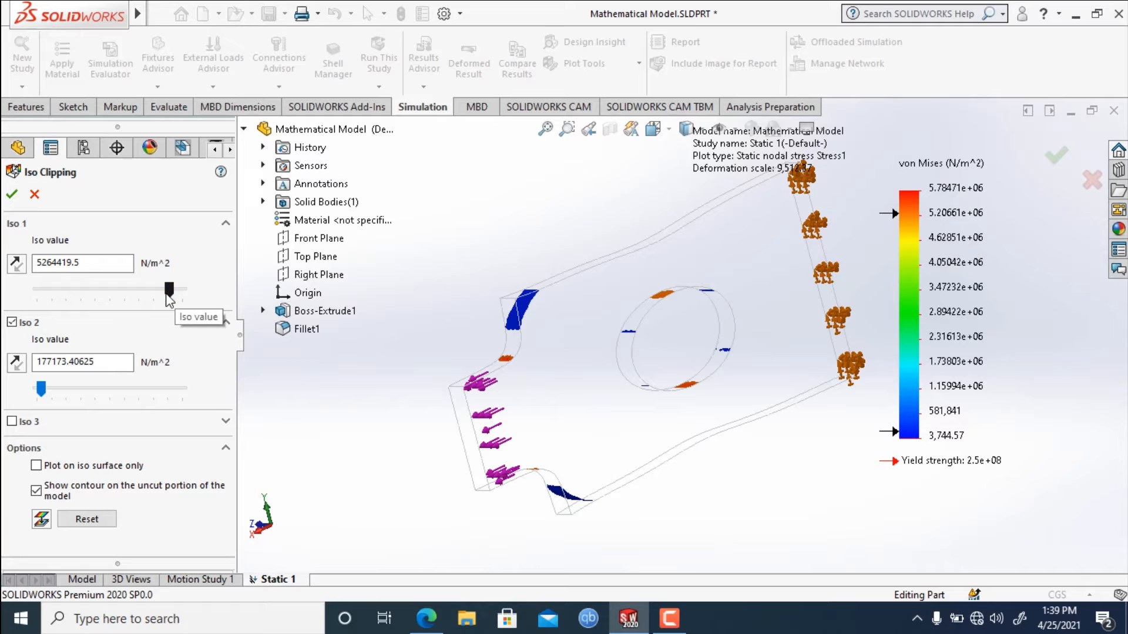
{"action": "left_click_drag", "start_coordinate": [169, 290], "coordinate": [118, 307]}
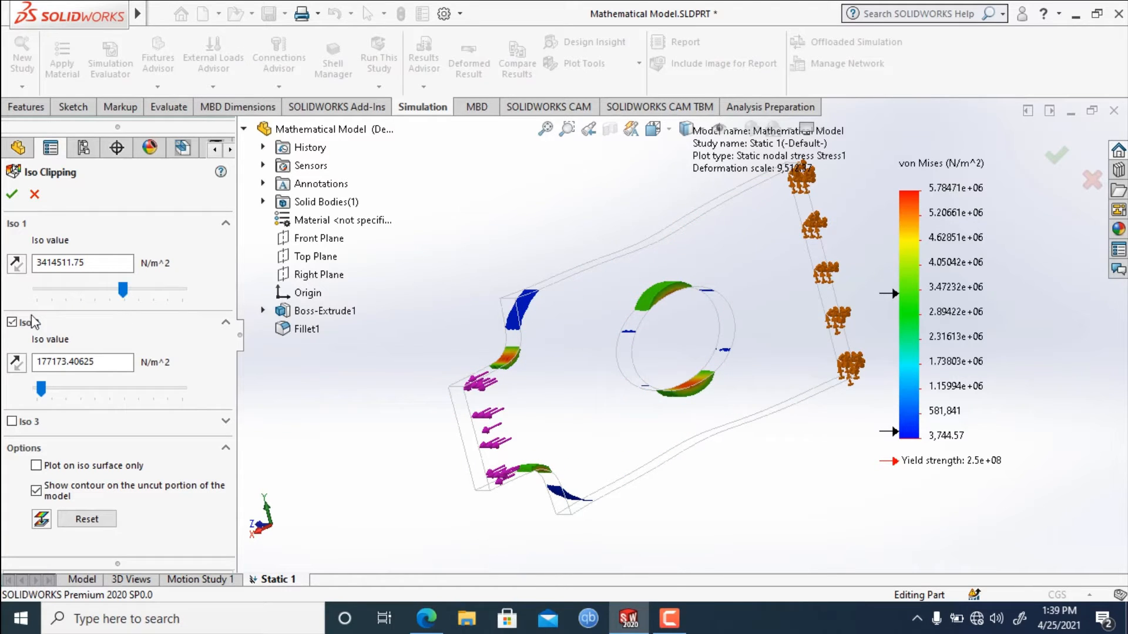
Cancel the iso clipping and view the full deformed von Mises plot around the hole and fillets.
{"action": "left_click", "coordinate": [33, 199]}
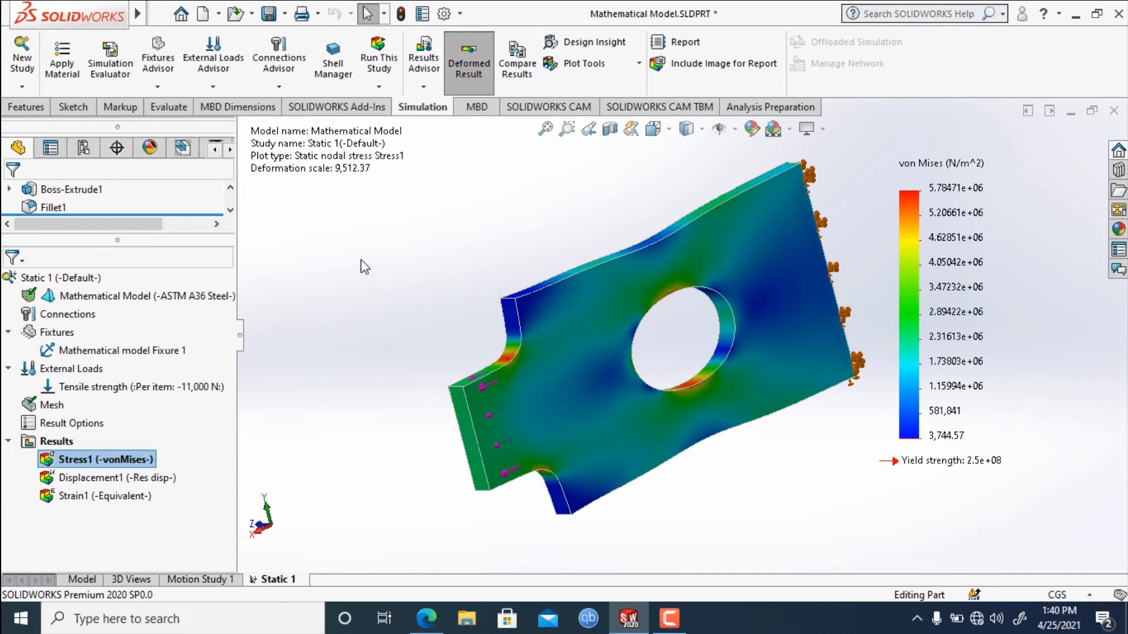
{"action": "middle_click_drag", "start_coordinate": [361, 260], "coordinate": [387, 289]}
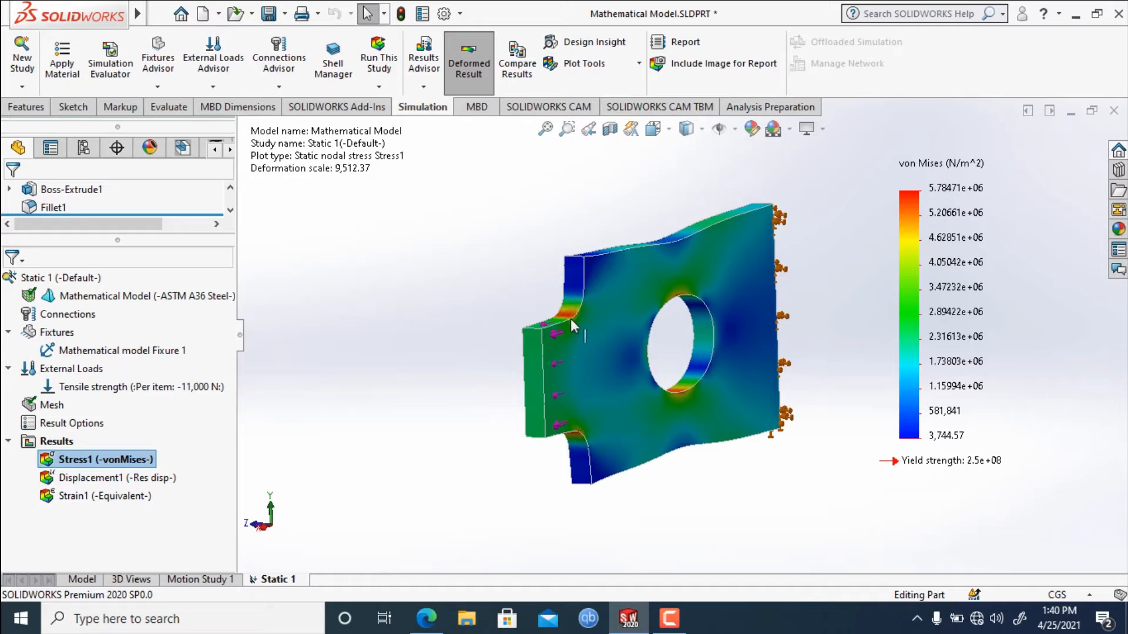
Probe the Stress1 plot at two locations along the lower edge of the upper fillet, moving the second callout off the fillet.
{"action": "right_click", "coordinate": [109, 461]}
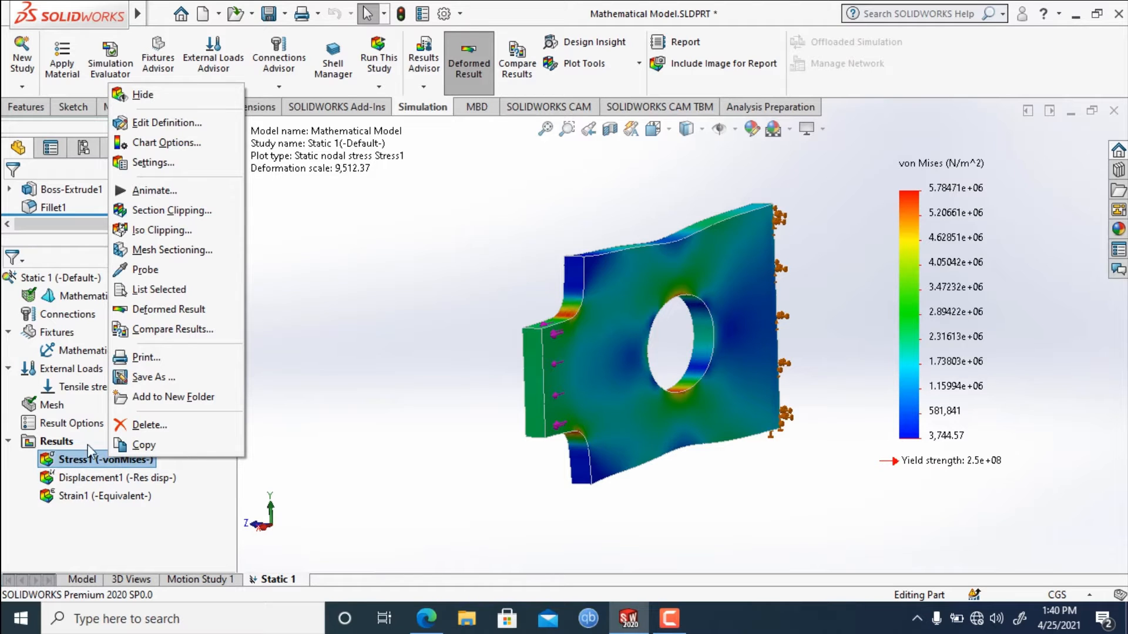
{"action": "left_click", "coordinate": [147, 271]}
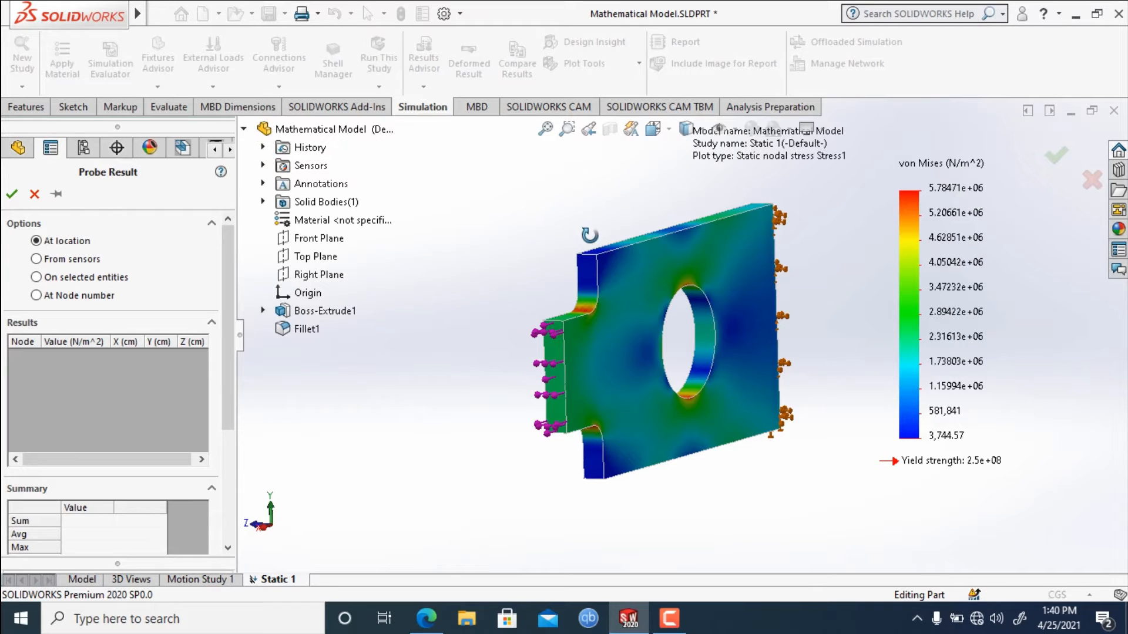
{"action": "middle_click_drag", "start_coordinate": [583, 232], "coordinate": [590, 237]}
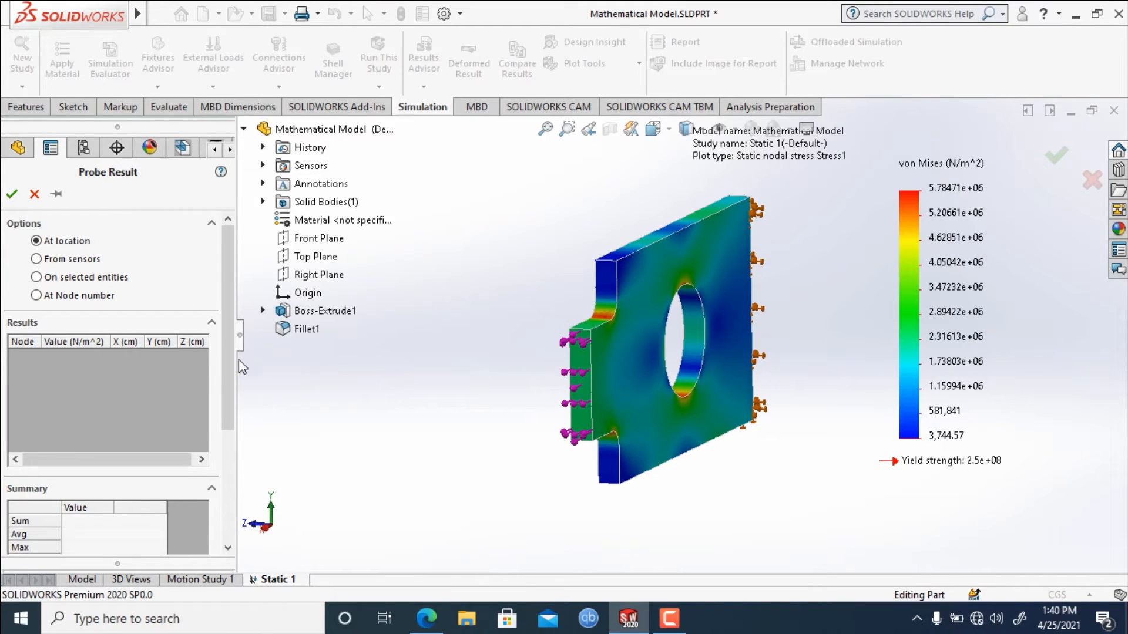
{"action": "mouse_move", "coordinate": [226, 362]}
{"action": "left_mouse_down"}
{"action": "mouse_move", "coordinate": [229, 387]}
{"action": "mouse_move", "coordinate": [231, 364]}
{"action": "left_mouse_up"}
{"action": "scroll", "coordinate": [566, 270], "scroll_direction": "down", "scroll_amount": 2}
{"action": "scroll", "coordinate": [652, 302], "scroll_direction": "down", "scroll_amount": 5}
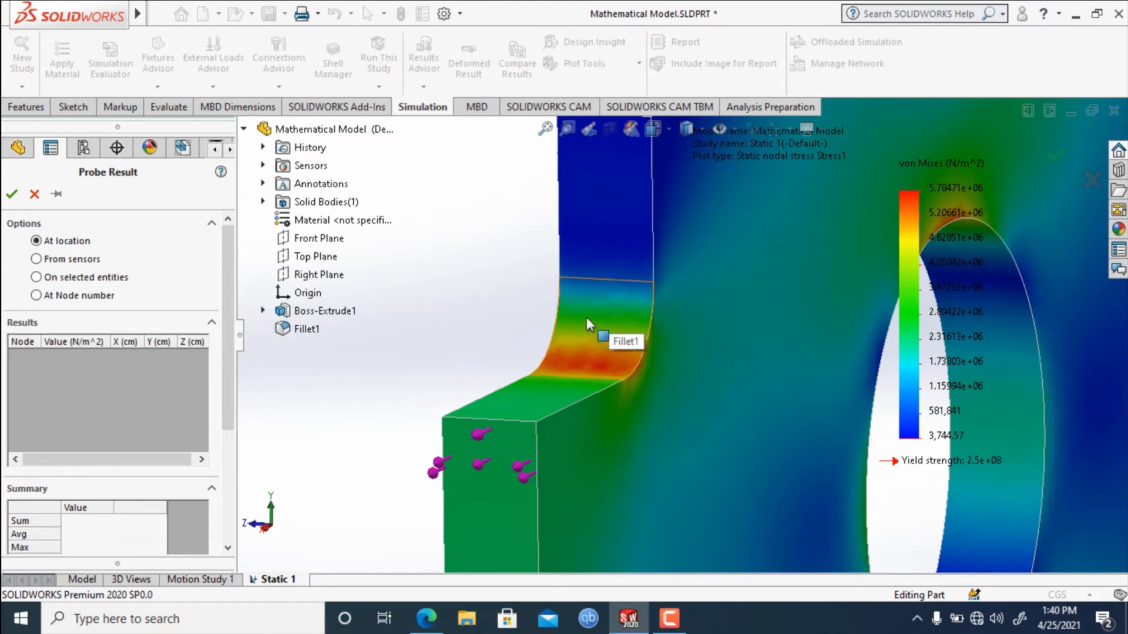
{"action": "scroll", "coordinate": [629, 335], "scroll_direction": "down", "scroll_amount": 4}
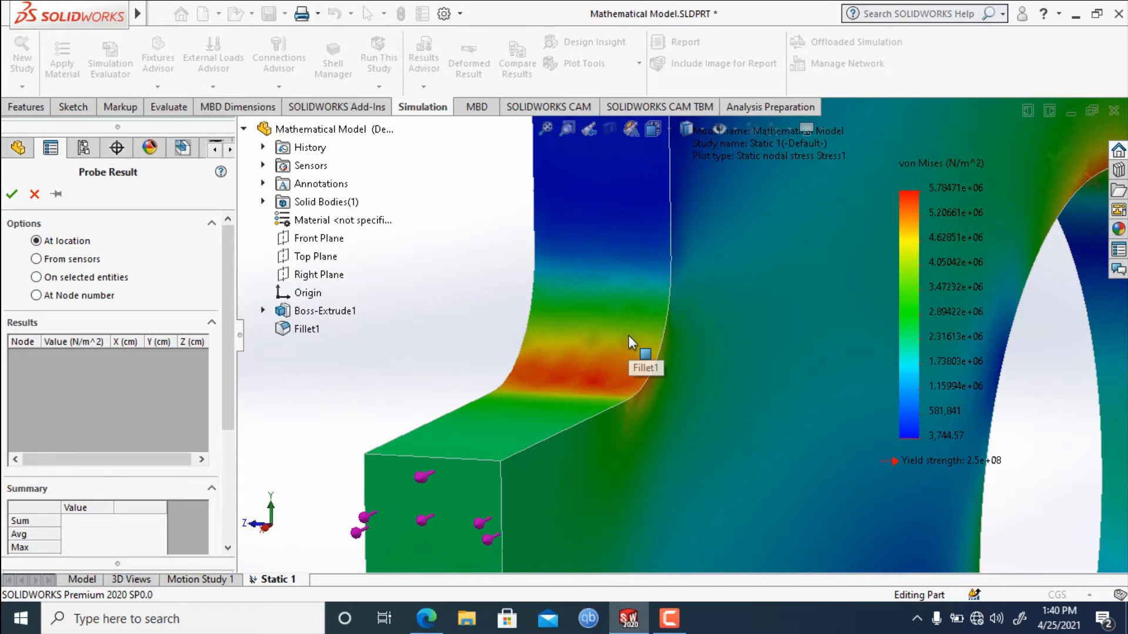
{"action": "middle_click_drag", "start_coordinate": [468, 307], "coordinate": [470, 351]}
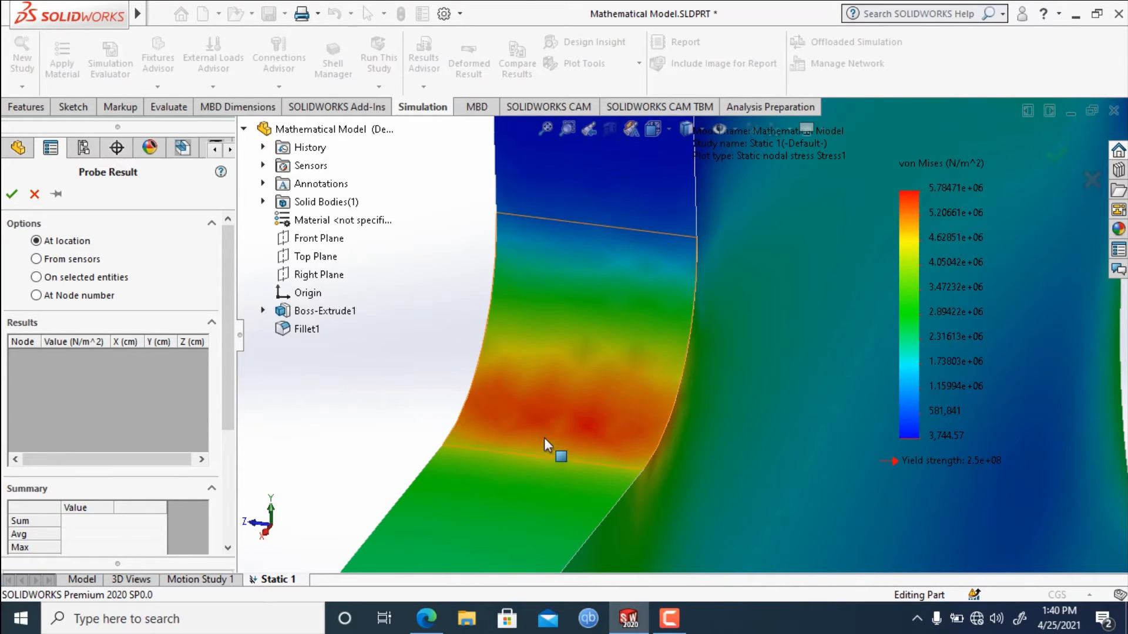
{"action": "left_click", "coordinate": [569, 474]}
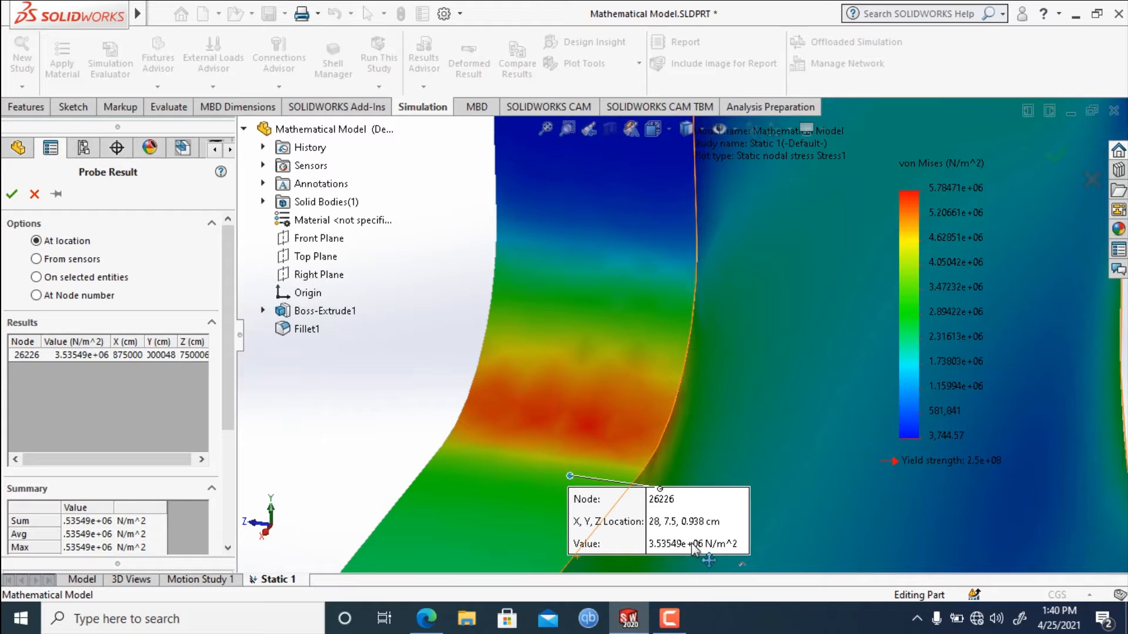
{"action": "left_click", "coordinate": [576, 466]}
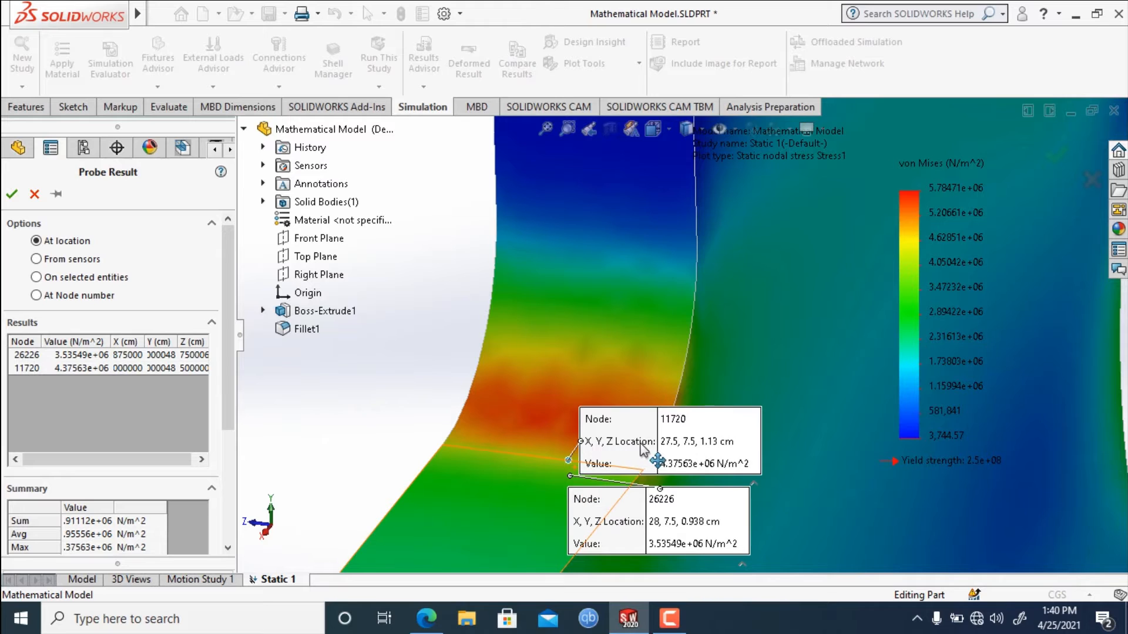
{"action": "left_click_drag", "start_coordinate": [656, 374], "coordinate": [816, 470]}
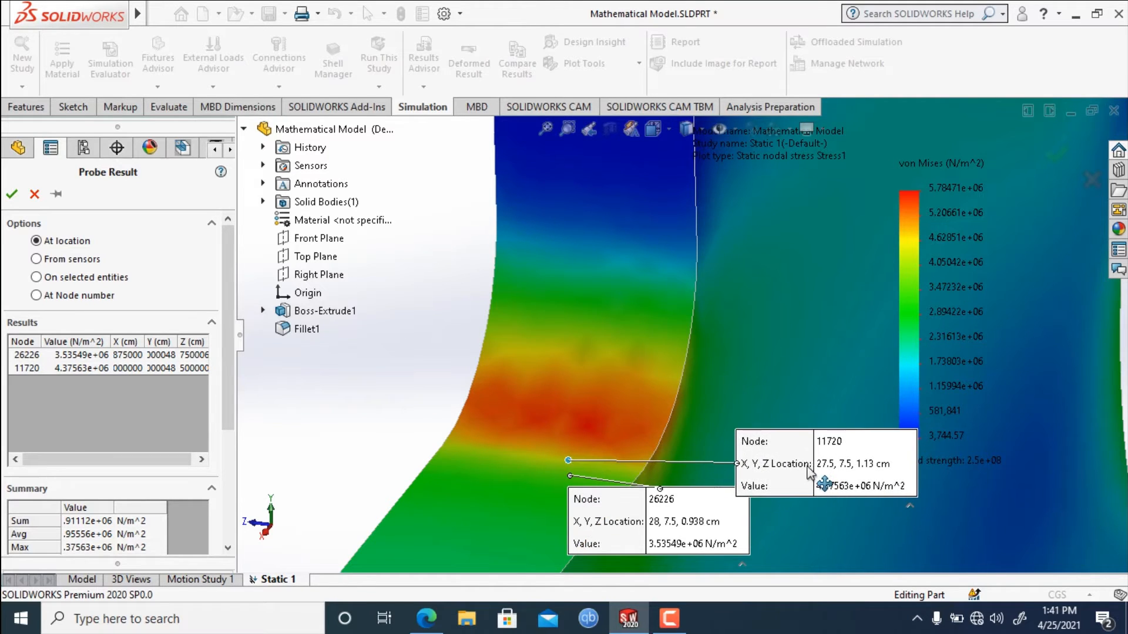
Probe three more locations in the red high-stress band near the fillet's base and move two of their callouts aside.
{"action": "left_click", "coordinate": [576, 448]}
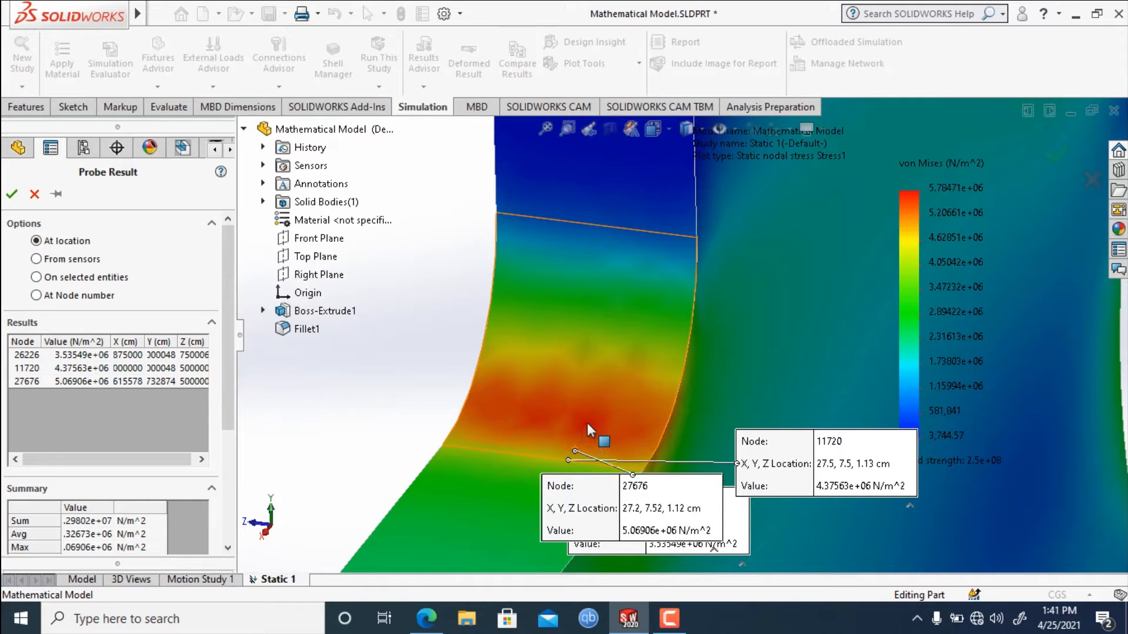
{"action": "left_click", "coordinate": [582, 433]}
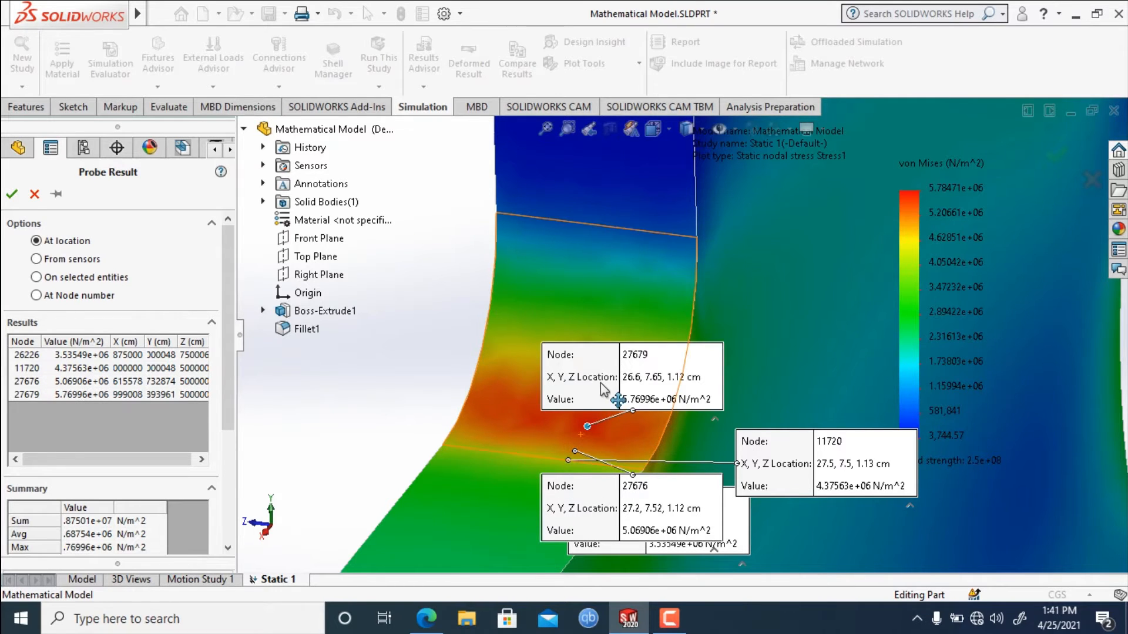
{"action": "left_click_drag", "start_coordinate": [614, 394], "coordinate": [757, 388]}
{"action": "left_click_drag", "start_coordinate": [924, 379], "coordinate": [958, 429]}
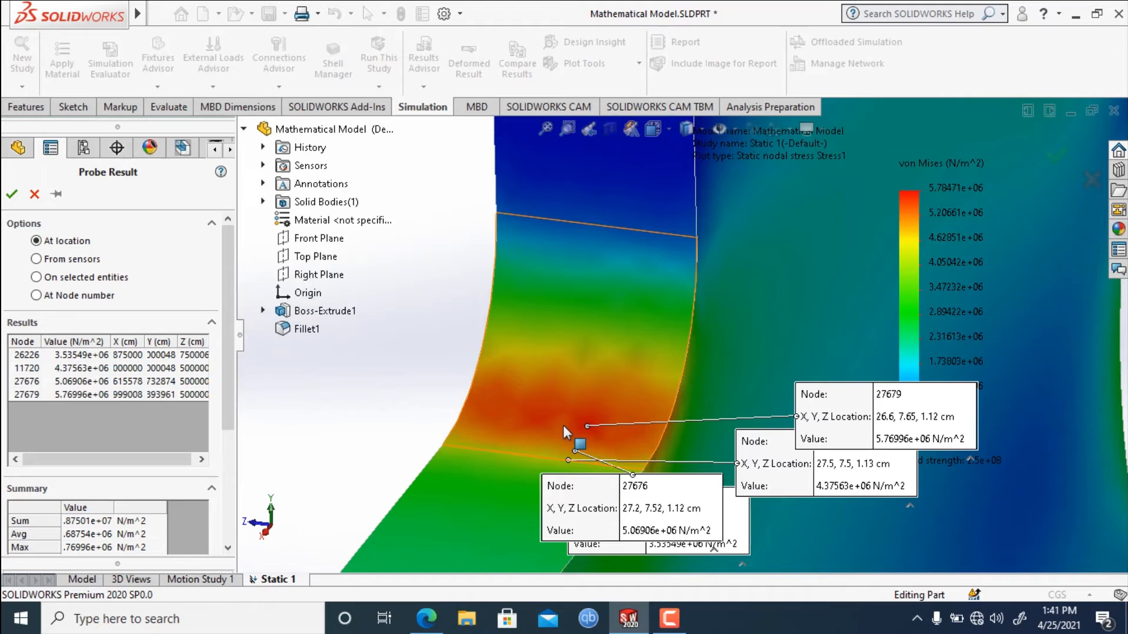
{"action": "left_click", "coordinate": [580, 440]}
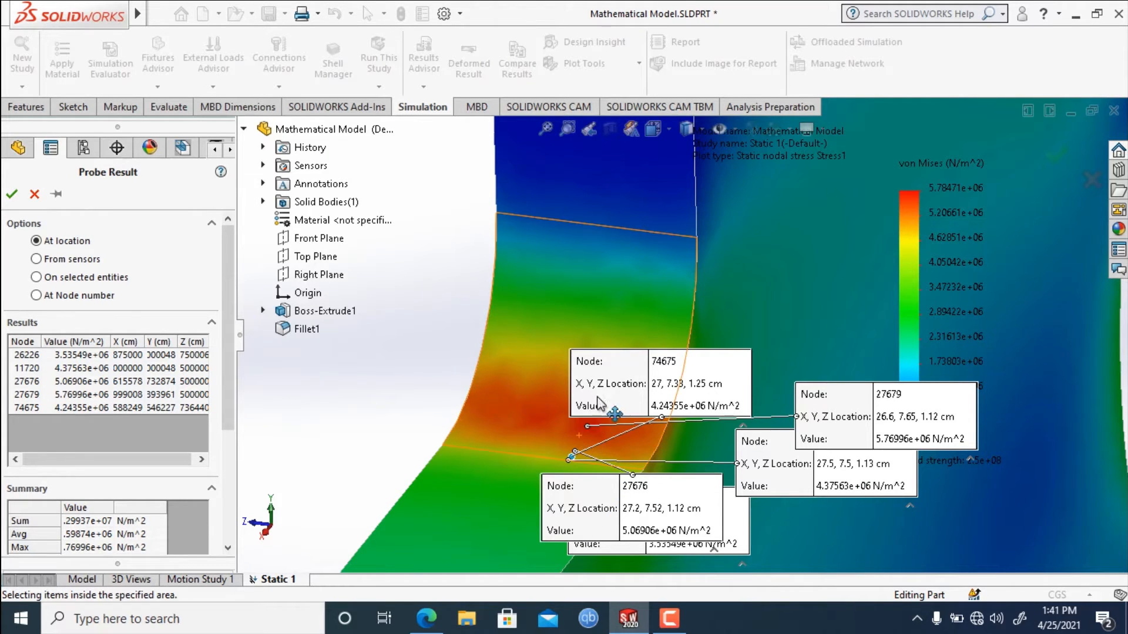
{"action": "left_click_drag", "start_coordinate": [611, 409], "coordinate": [786, 497]}
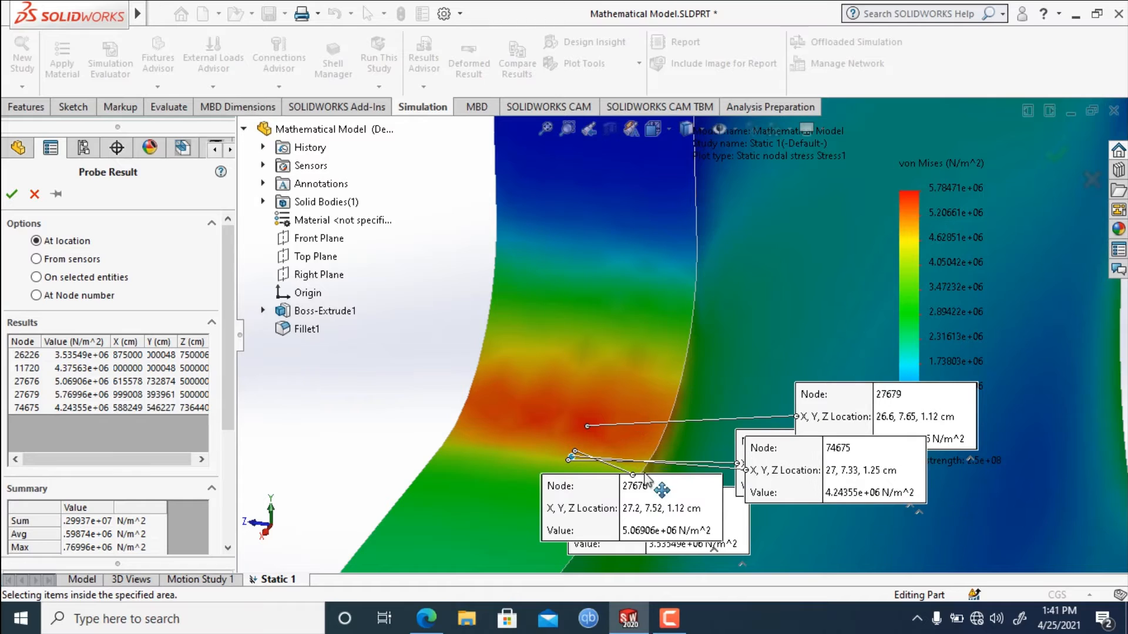
Probe three locations higher up the fillet through the orange, yellow and green bands, moving the orange band's callout aside.
{"action": "left_click", "coordinate": [593, 410]}
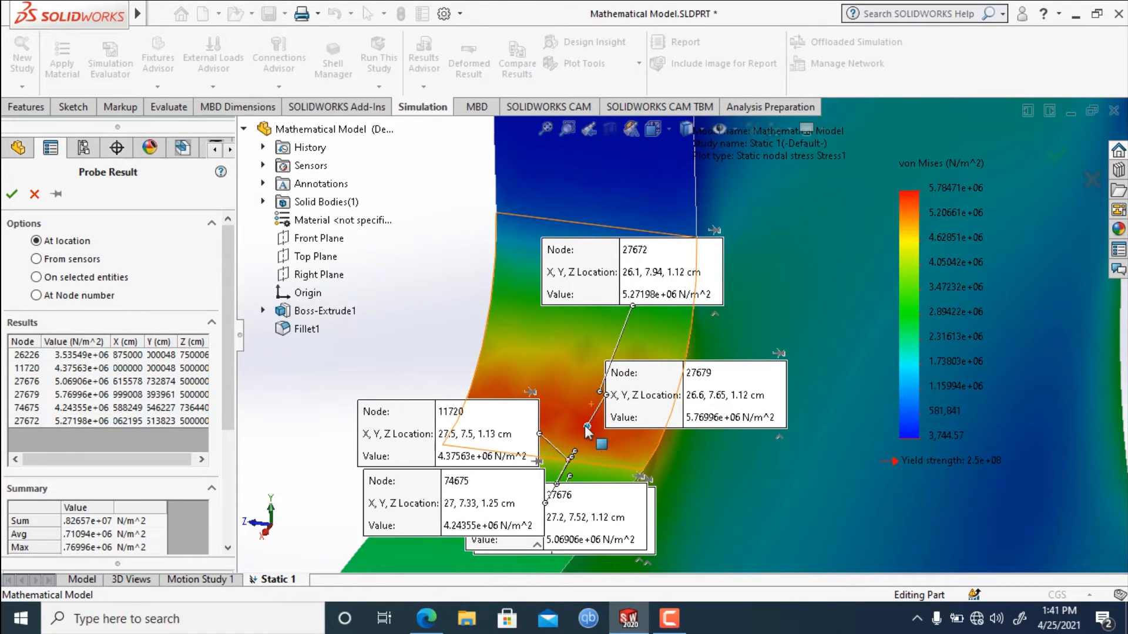
{"action": "left_click", "coordinate": [597, 366]}
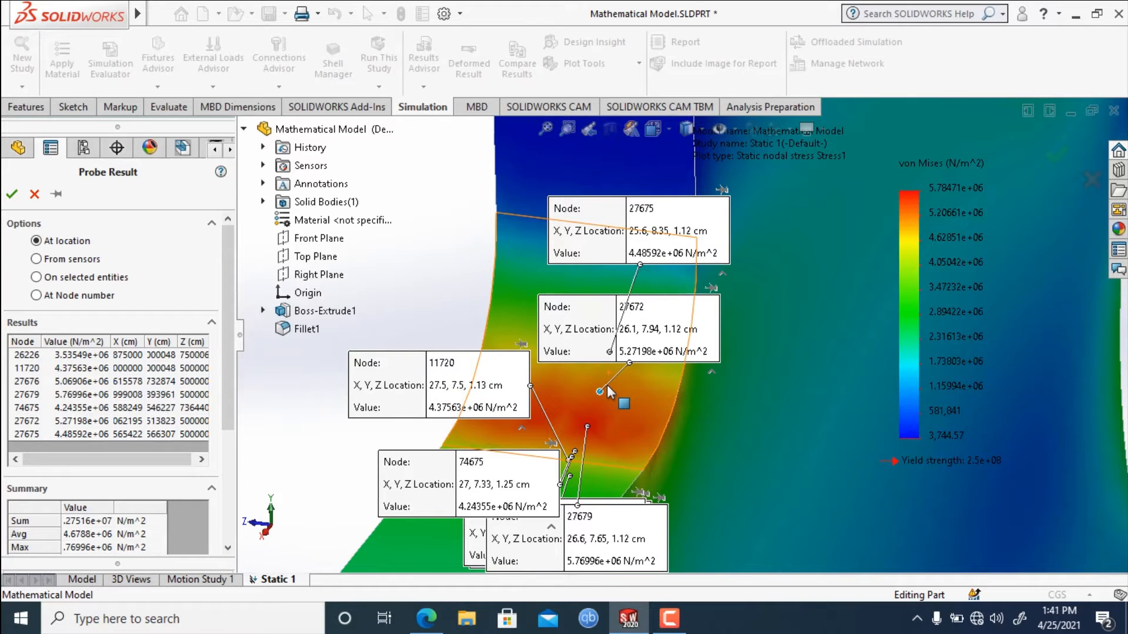
{"action": "left_click_drag", "start_coordinate": [663, 352], "coordinate": [871, 431]}
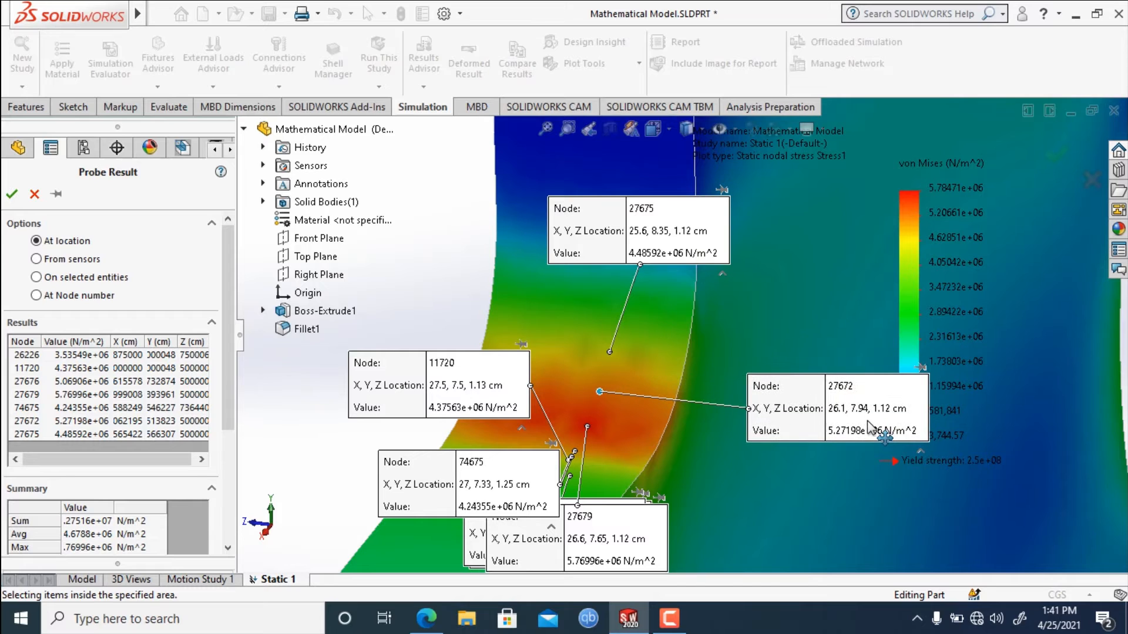
{"action": "left_click", "coordinate": [623, 330]}
Probe the transition between the green and cyan bands near the fillet's upper end and move its callout aside.
{"action": "scroll", "coordinate": [629, 346], "scroll_direction": "up", "scroll_amount": 2}
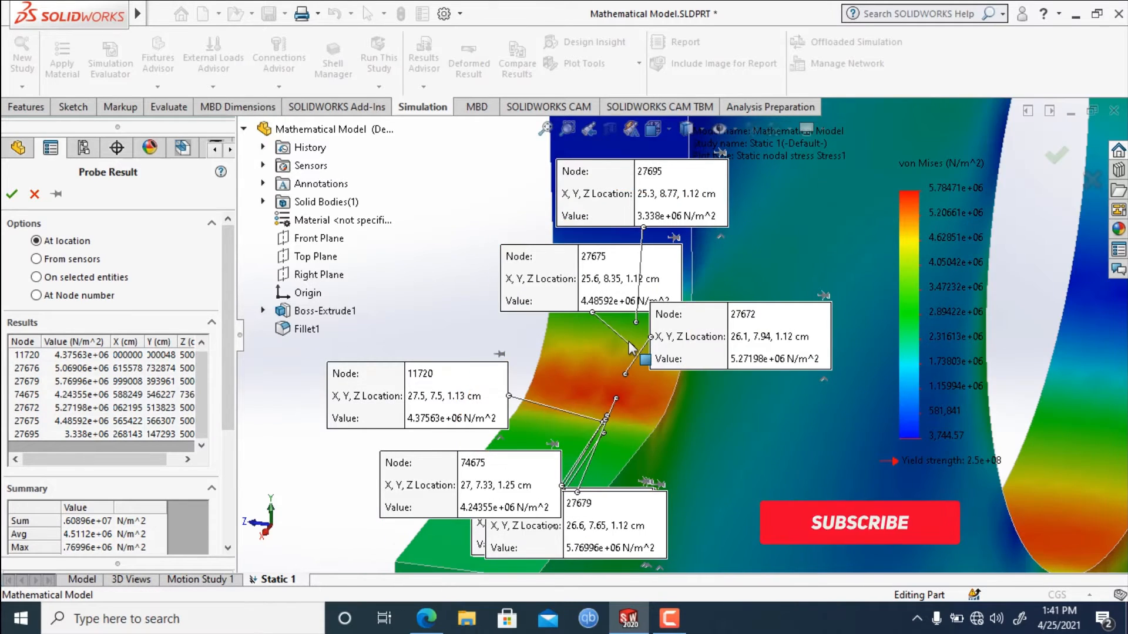
{"action": "scroll", "coordinate": [698, 351], "scroll_direction": "down", "scroll_amount": 3}
{"action": "scroll", "coordinate": [698, 351], "scroll_direction": "down", "scroll_amount": 2}
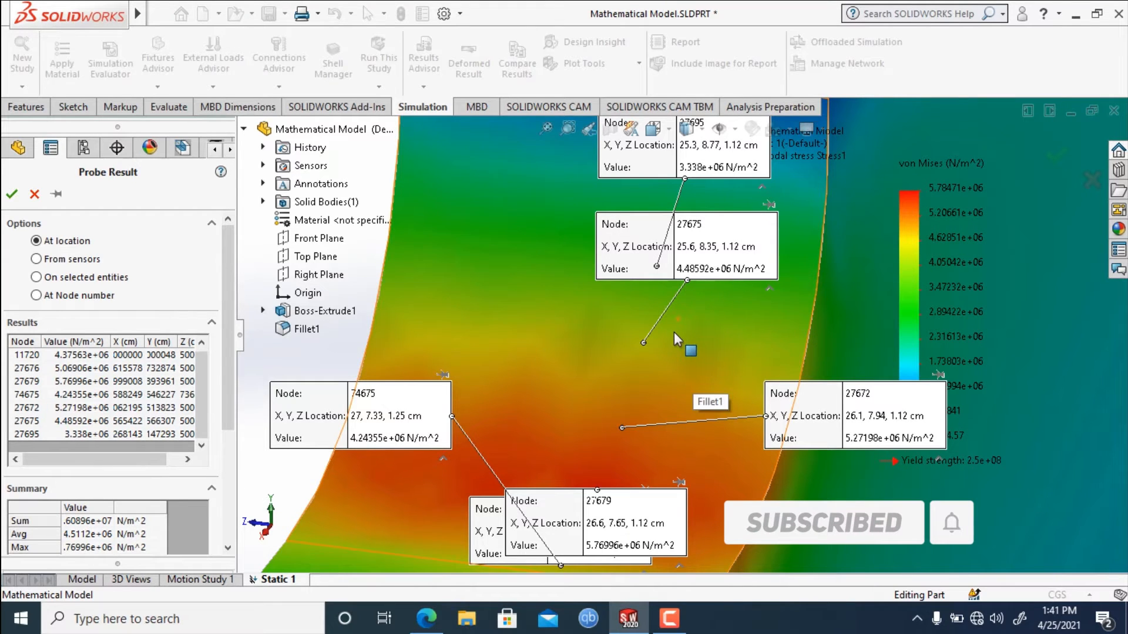
{"action": "scroll", "coordinate": [675, 332], "scroll_direction": "down", "scroll_amount": 2}
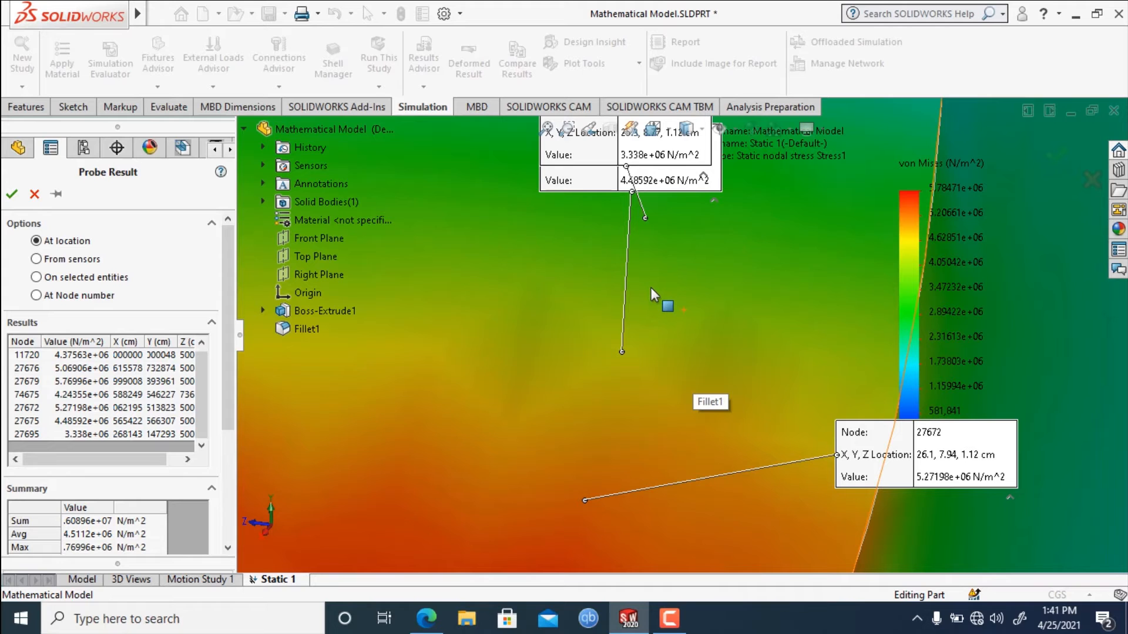
{"action": "scroll", "coordinate": [664, 331], "scroll_direction": "up", "scroll_amount": 2}
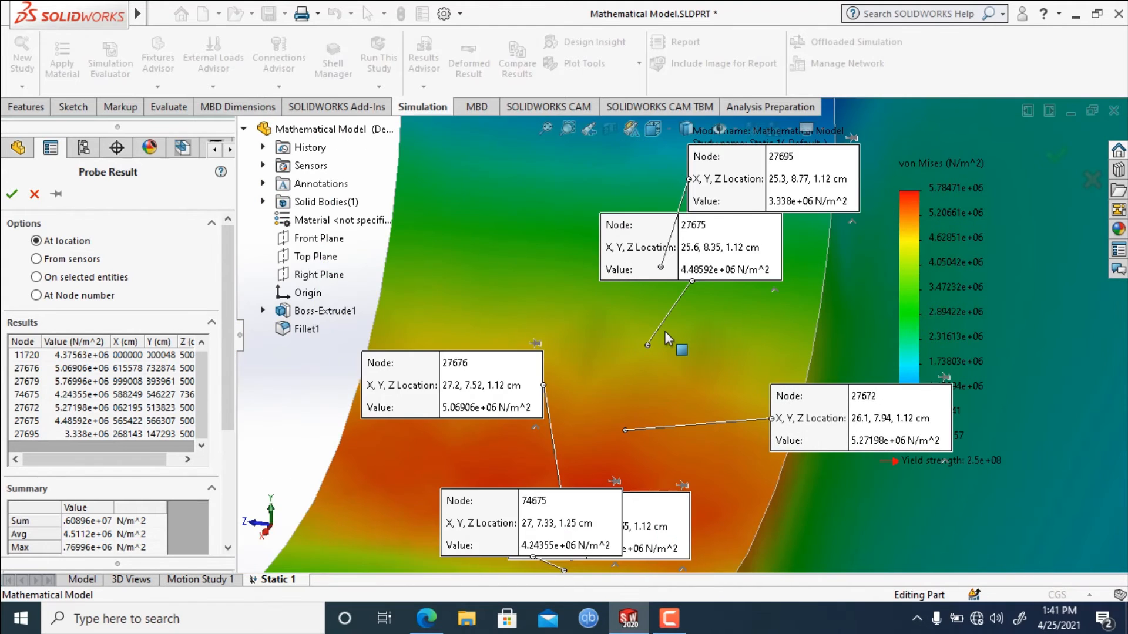
{"action": "scroll", "coordinate": [657, 207], "scroll_direction": "down", "scroll_amount": 4}
{"action": "scroll", "coordinate": [699, 215], "scroll_direction": "down", "scroll_amount": 2}
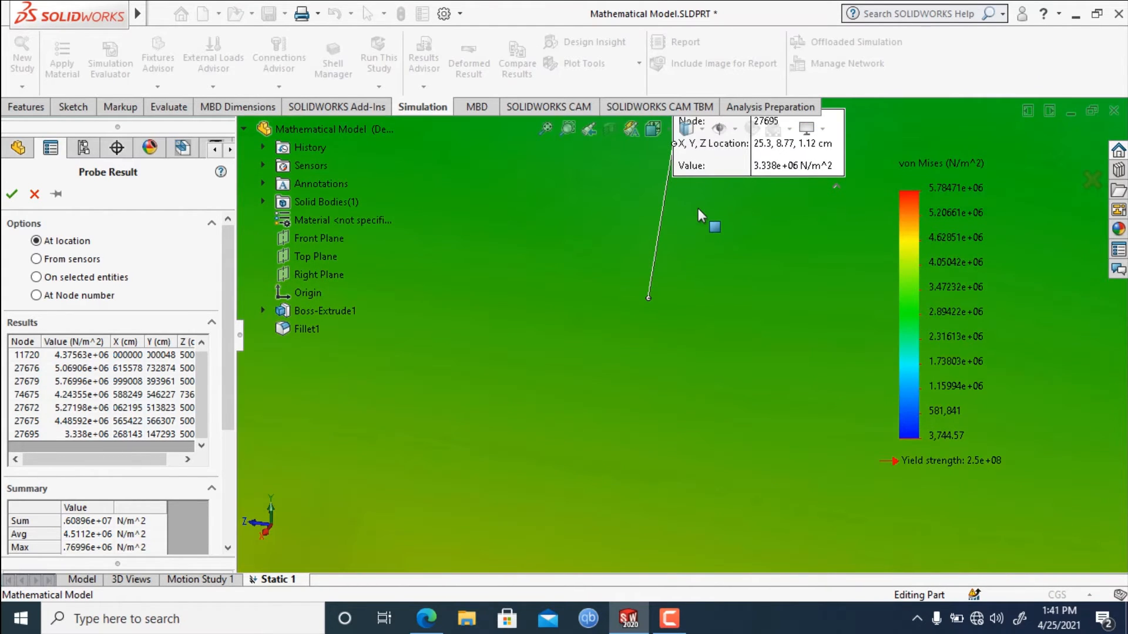
{"action": "scroll", "coordinate": [703, 278], "scroll_direction": "up", "scroll_amount": 3}
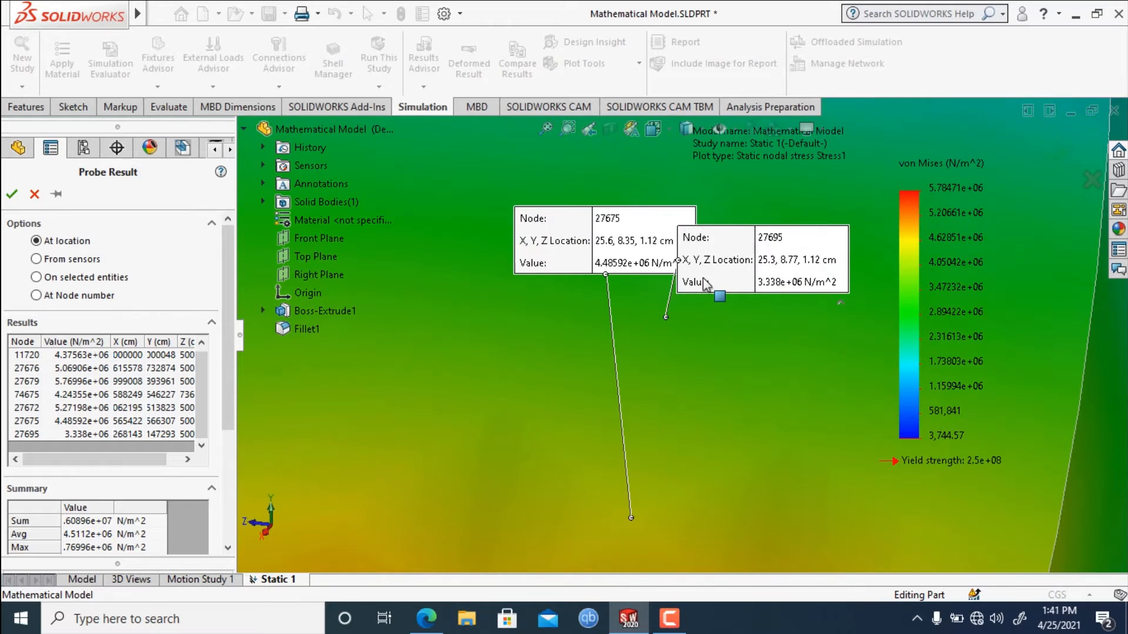
{"action": "scroll", "coordinate": [714, 261], "scroll_direction": "down", "scroll_amount": 1}
{"action": "scroll", "coordinate": [715, 261], "scroll_direction": "down", "scroll_amount": 1}
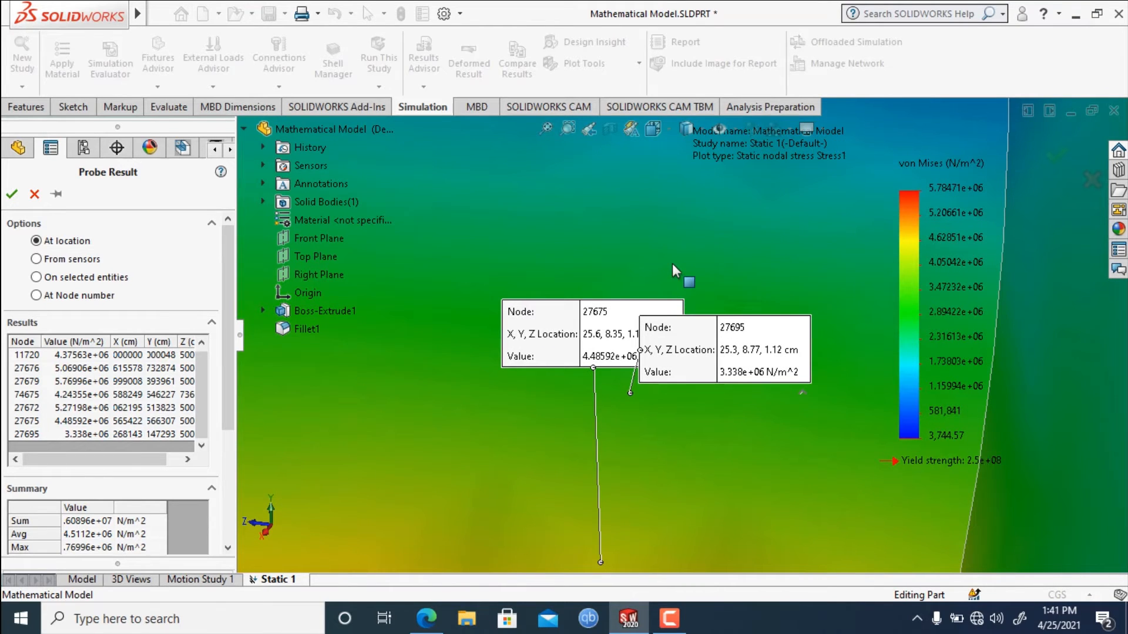
{"action": "left_click", "coordinate": [672, 263]}
{"action": "left_click_drag", "start_coordinate": [735, 256], "coordinate": [865, 239]}
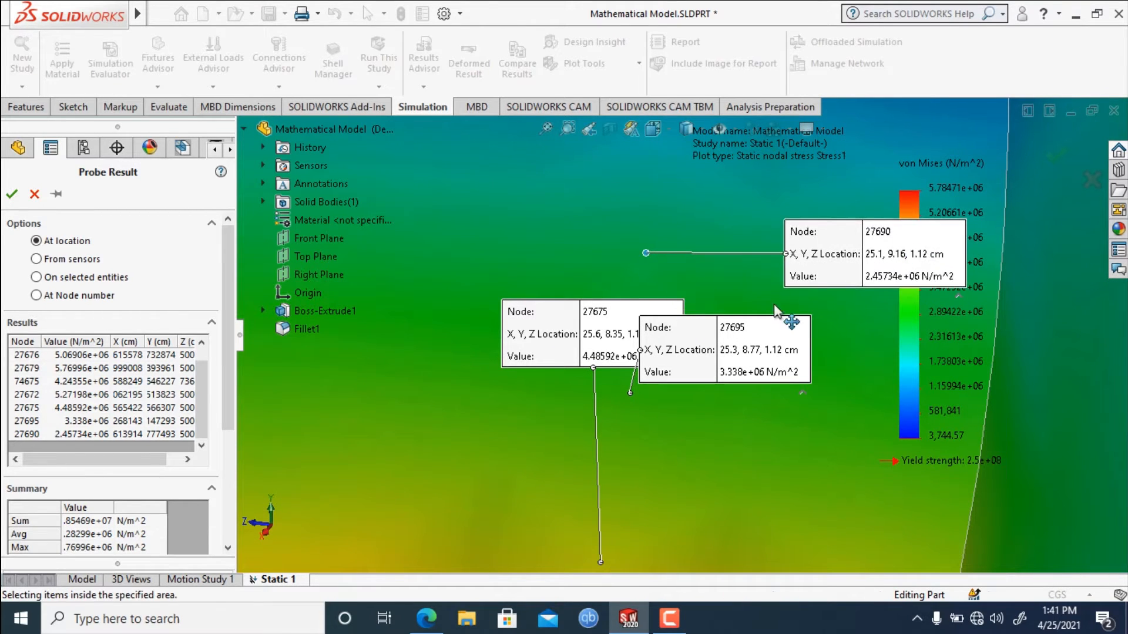
Move the callouts of nodes 11720 and 74675 away from the fillet into the empty area beside the plate.
{"action": "scroll", "coordinate": [772, 310], "scroll_direction": "up", "scroll_amount": 5}
{"action": "scroll", "coordinate": [772, 310], "scroll_direction": "up", "scroll_amount": 2}
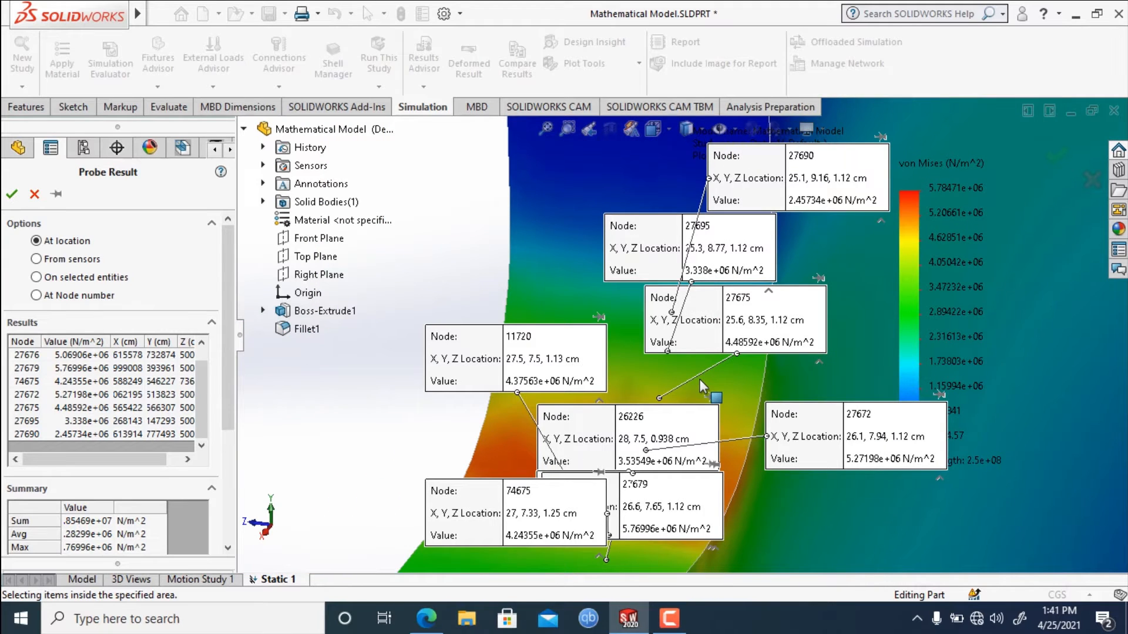
{"action": "scroll", "coordinate": [703, 388], "scroll_direction": "up", "scroll_amount": 2}
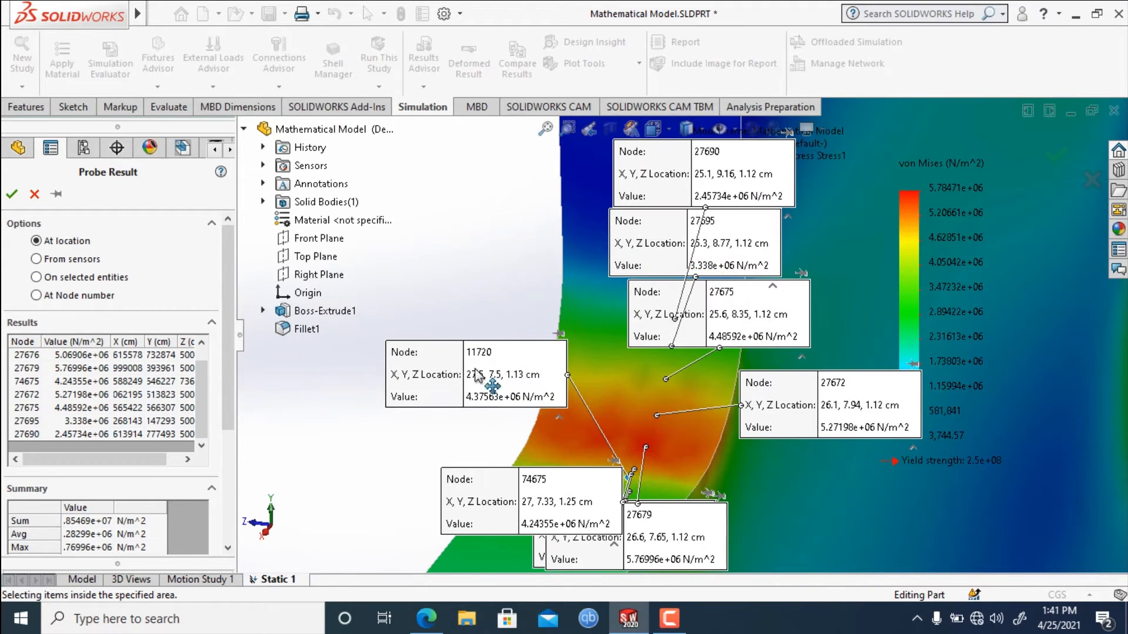
{"action": "left_click_drag", "start_coordinate": [477, 375], "coordinate": [417, 281]}
{"action": "left_click_drag", "start_coordinate": [500, 485], "coordinate": [389, 356]}
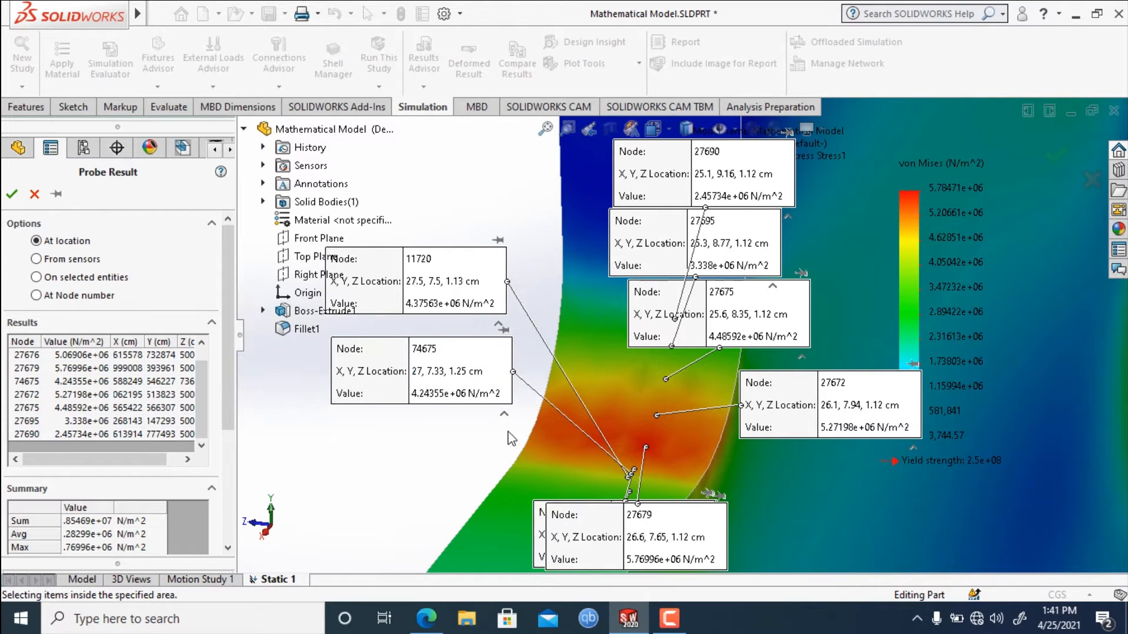
Spread out the callouts of nodes 11720, 26226 and 27679 and compare the probed stress values along the fillet.
{"action": "scroll", "coordinate": [511, 439], "scroll_direction": "down", "scroll_amount": 1}
{"action": "scroll", "coordinate": [510, 439], "scroll_direction": "up", "scroll_amount": 2}
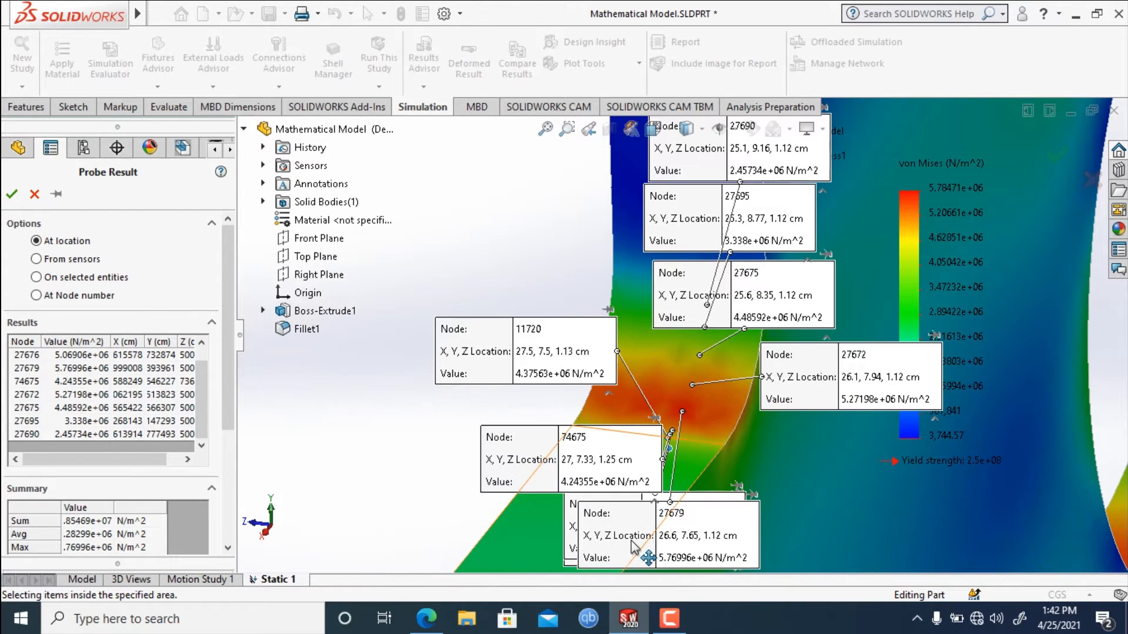
{"action": "scroll", "coordinate": [638, 446], "scroll_direction": "down", "scroll_amount": 2}
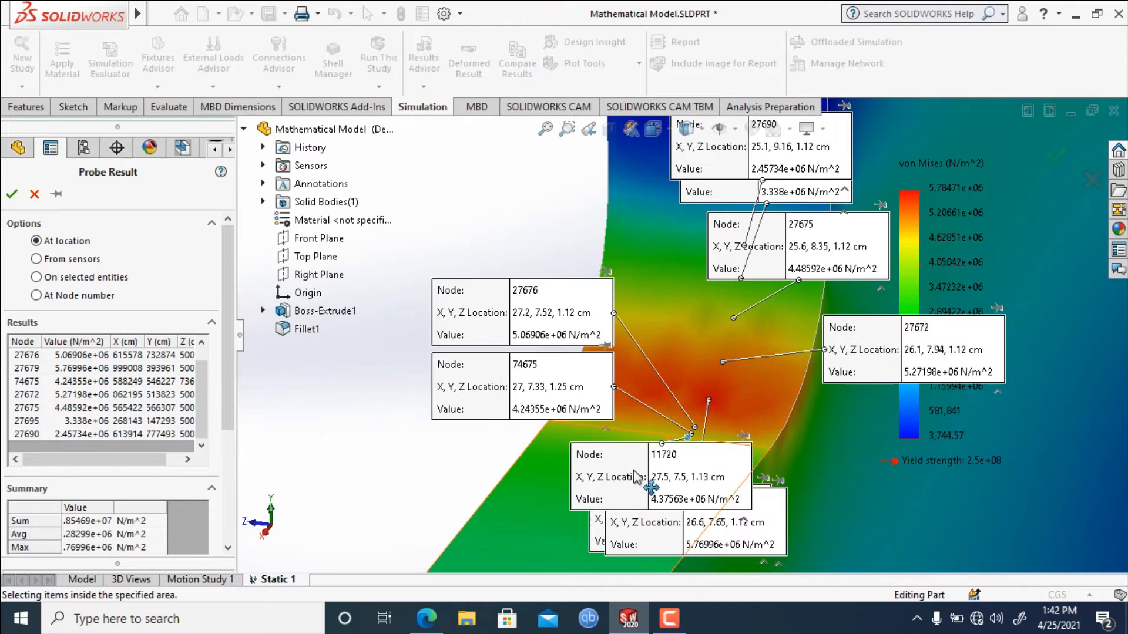
{"action": "left_click_drag", "start_coordinate": [655, 481], "coordinate": [342, 371]}
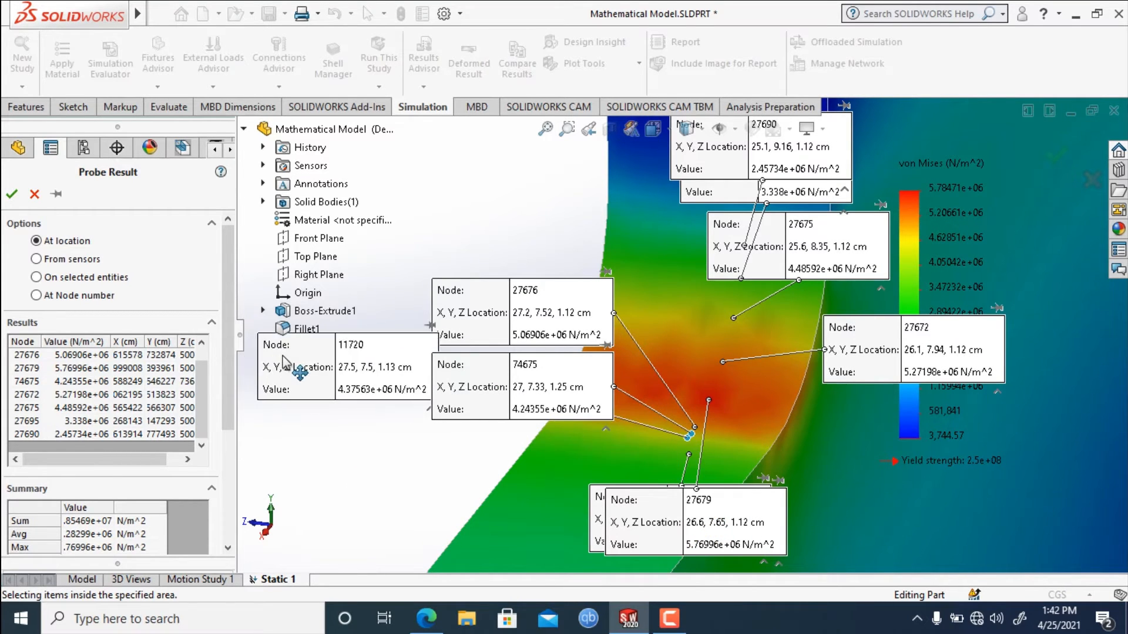
{"action": "left_click_drag", "start_coordinate": [682, 519], "coordinate": [383, 455]}
{"action": "left_click_drag", "start_coordinate": [712, 514], "coordinate": [976, 411]}
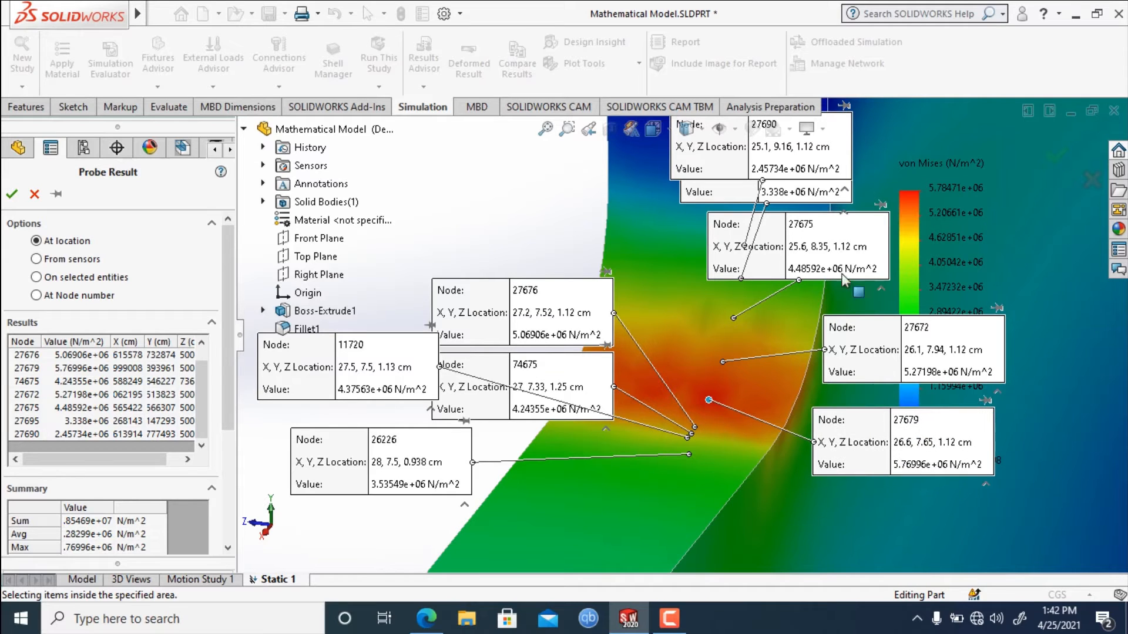
{"action": "scroll", "coordinate": [831, 299], "scroll_direction": "up", "scroll_amount": 2}
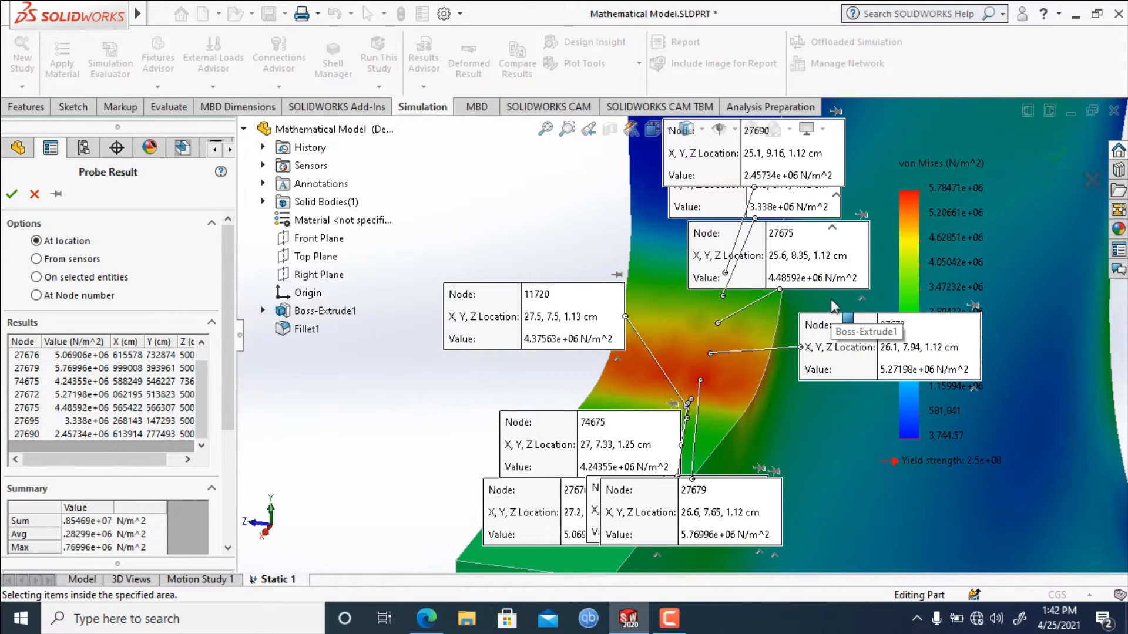
{"action": "scroll", "coordinate": [723, 435], "scroll_direction": "down", "scroll_amount": 2}
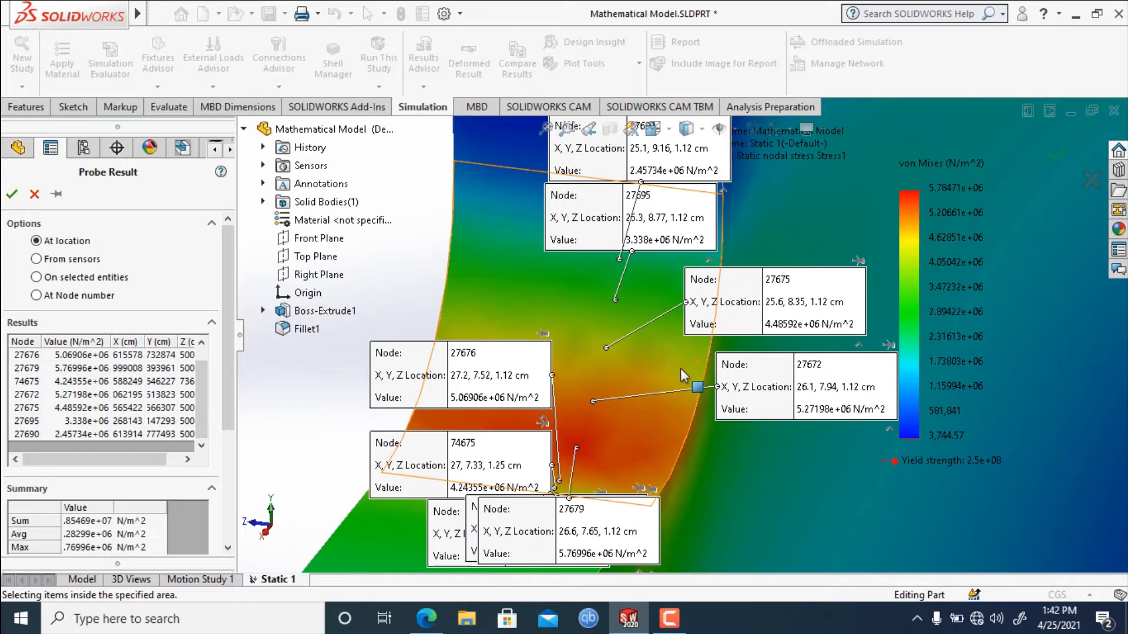
{"action": "scroll", "coordinate": [680, 370], "scroll_direction": "up", "scroll_amount": 2}
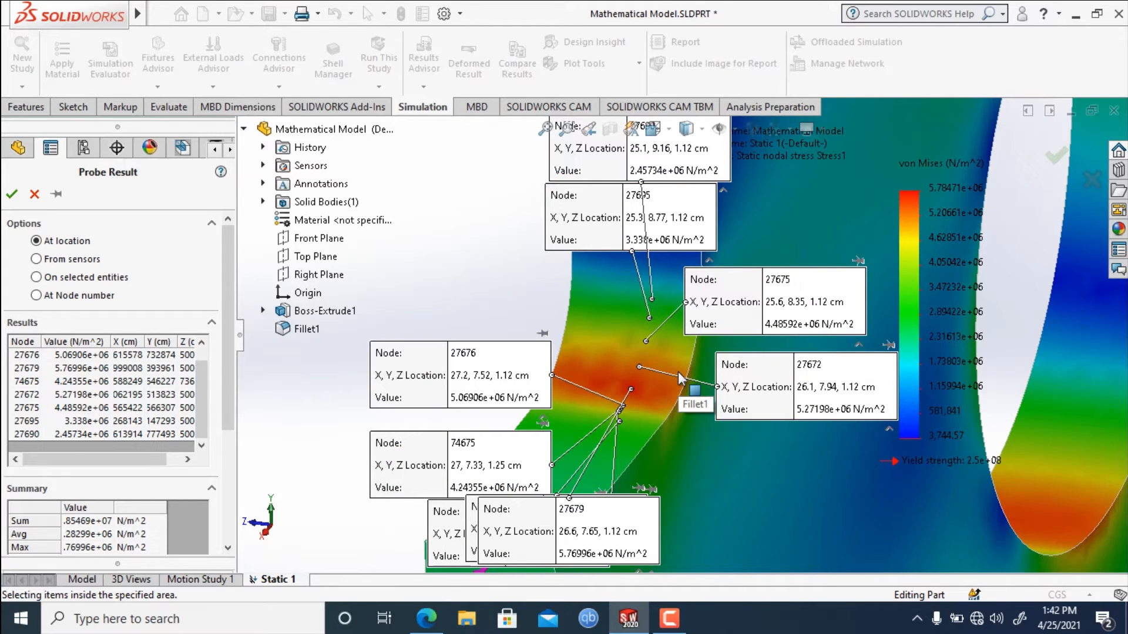
Spread the callouts of nodes 11720, 74675, 27676, 26226 and 27679 over the empty area beside the plate.
{"action": "scroll", "coordinate": [678, 372], "scroll_direction": "up", "scroll_amount": 2}
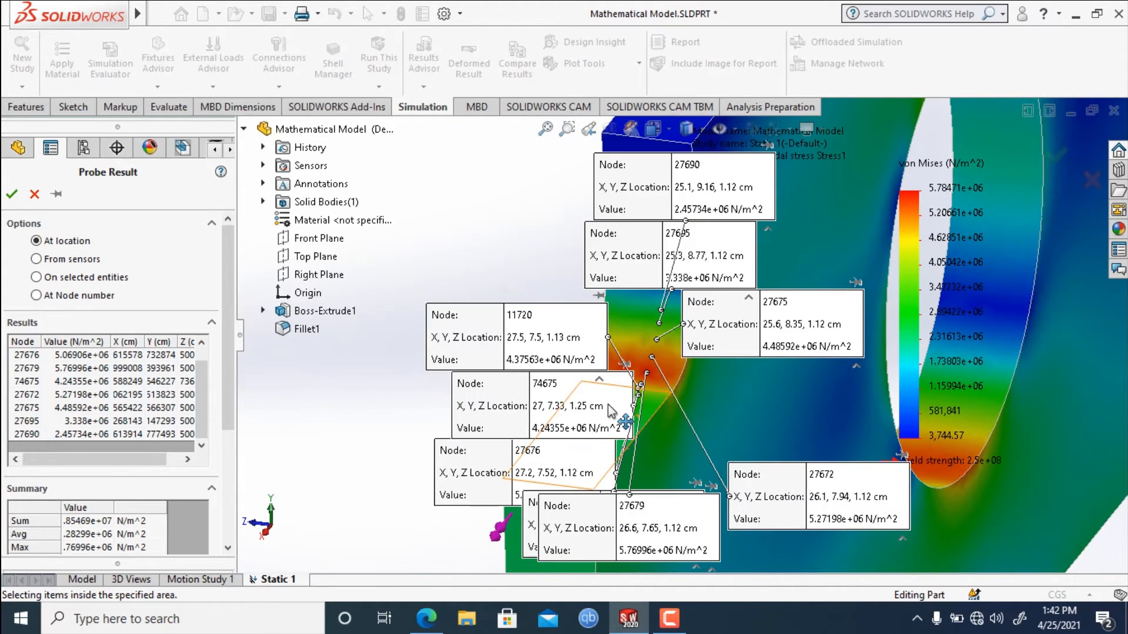
{"action": "left_click_drag", "start_coordinate": [511, 308], "coordinate": [469, 224]}
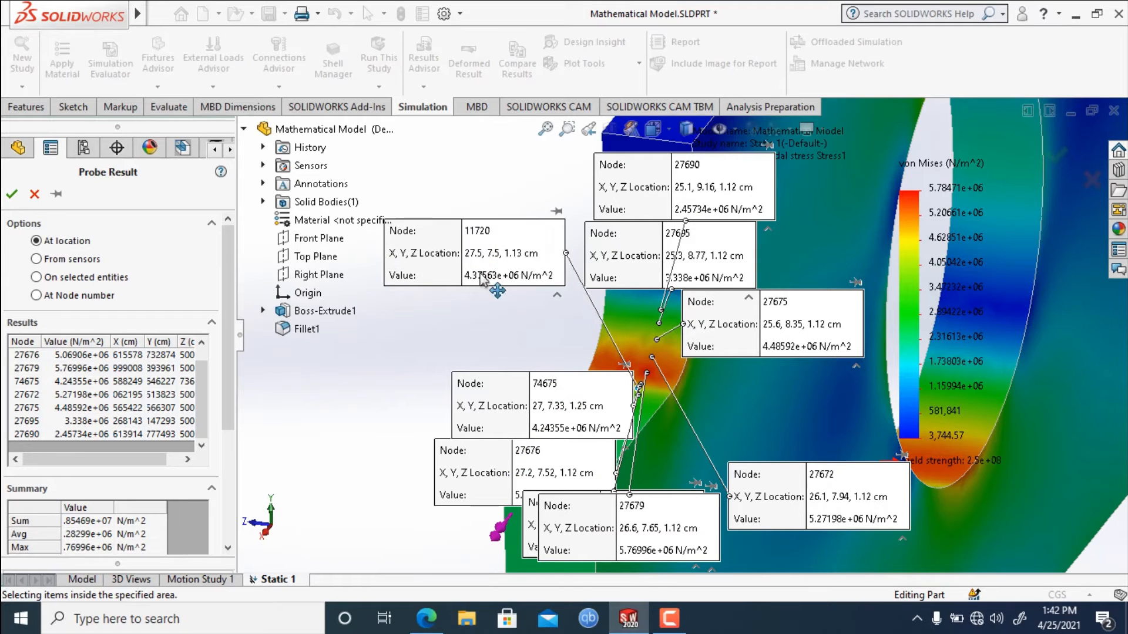
{"action": "left_click_drag", "start_coordinate": [517, 389], "coordinate": [371, 271]}
{"action": "left_click_drag", "start_coordinate": [459, 458], "coordinate": [350, 425]}
{"action": "left_click_drag", "start_coordinate": [321, 366], "coordinate": [321, 360]}
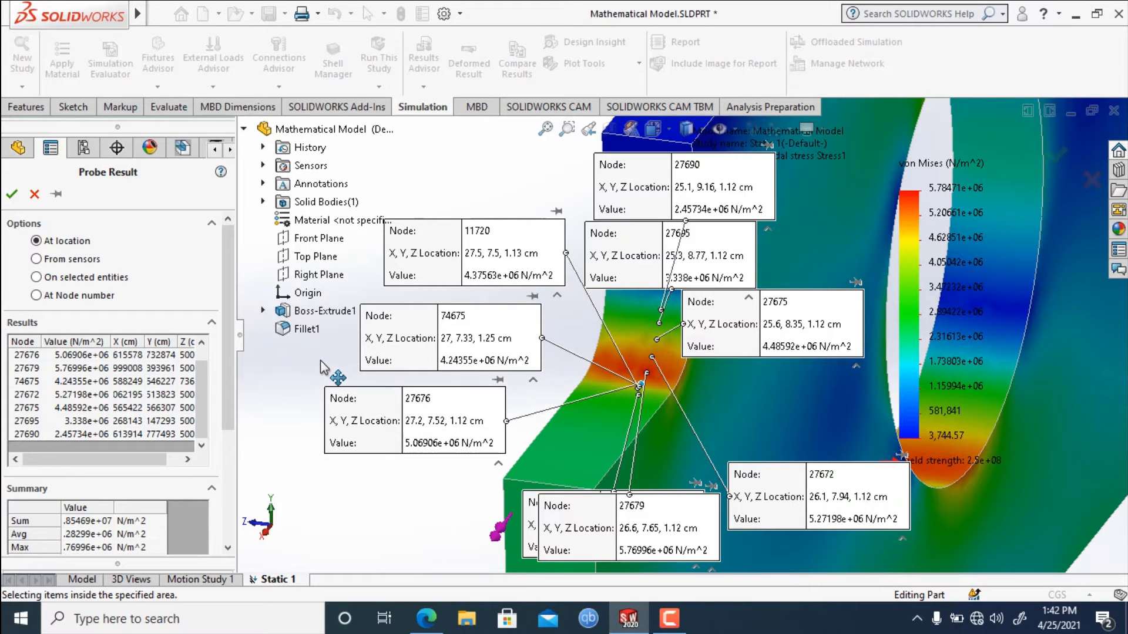
{"action": "left_click_drag", "start_coordinate": [529, 525], "coordinate": [340, 505]}
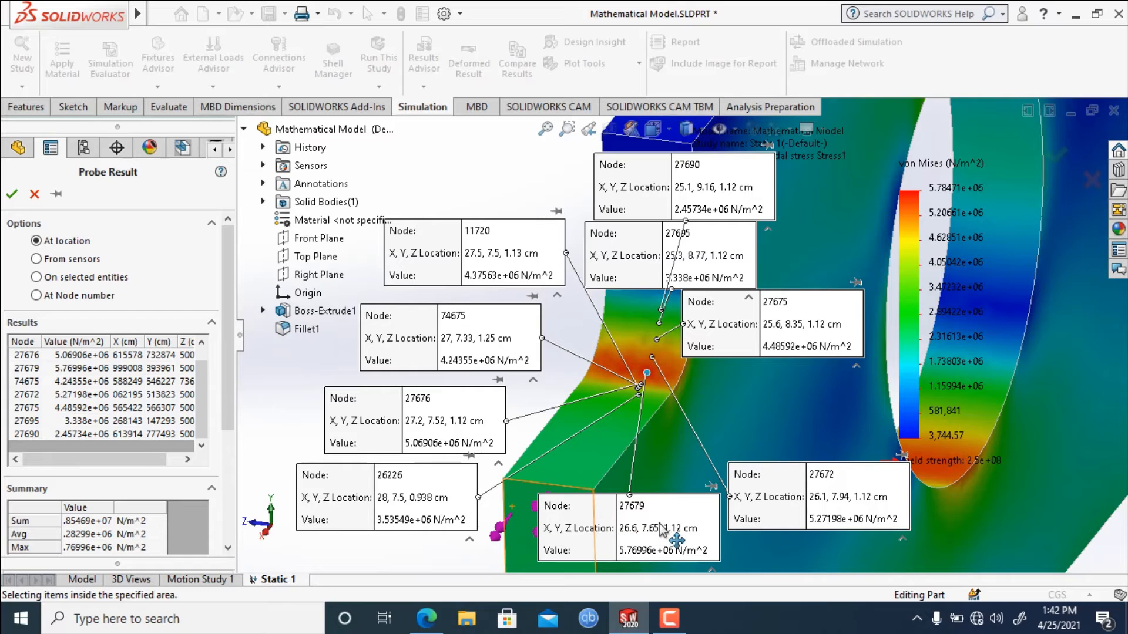
{"action": "left_click_drag", "start_coordinate": [649, 485], "coordinate": [484, 152]}
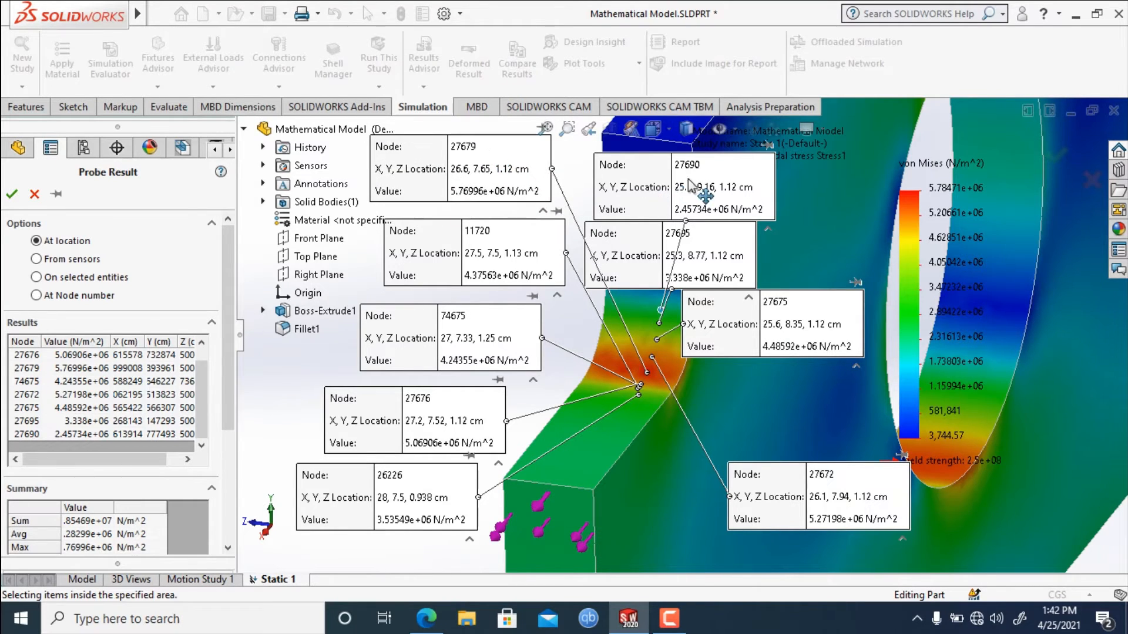
Arrange the callouts of nodes 27695, 27690 and 27672 around node 27675's callout, on the plate side of the fillet.
{"action": "left_click_drag", "start_coordinate": [721, 252], "coordinate": [885, 249]}
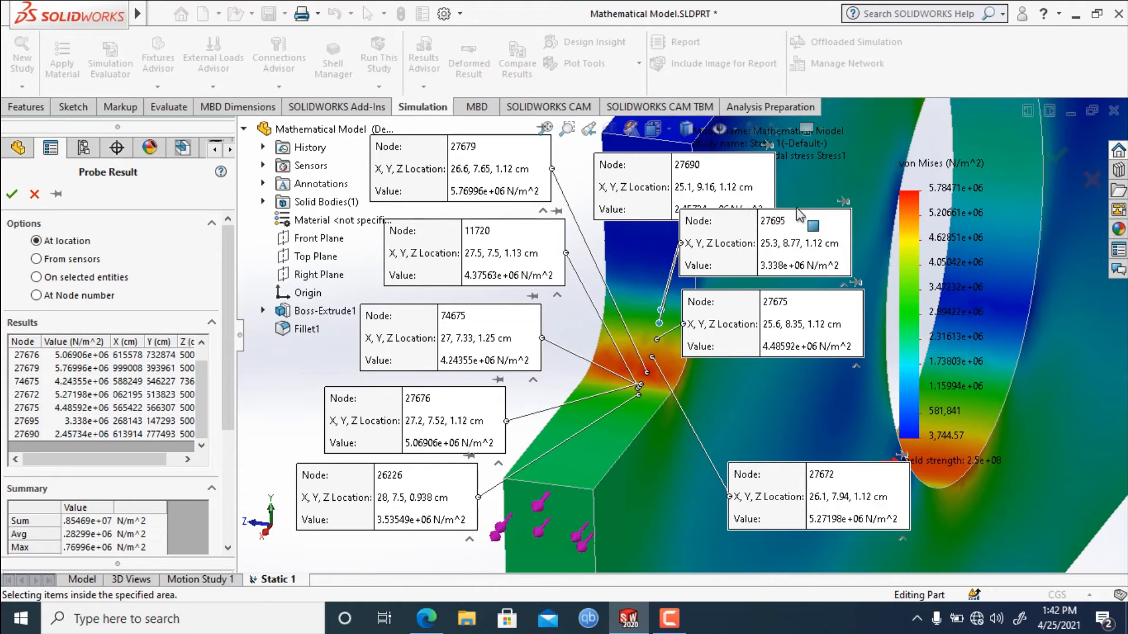
{"action": "left_click_drag", "start_coordinate": [825, 181], "coordinate": [893, 164]}
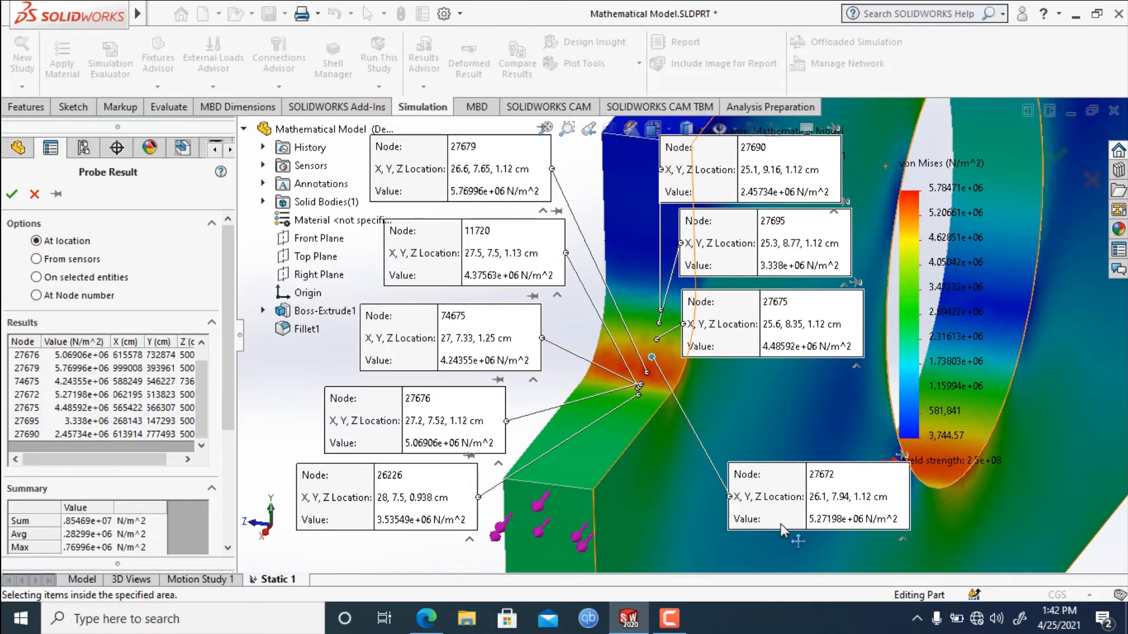
{"action": "left_click_drag", "start_coordinate": [770, 470], "coordinate": [749, 411]}
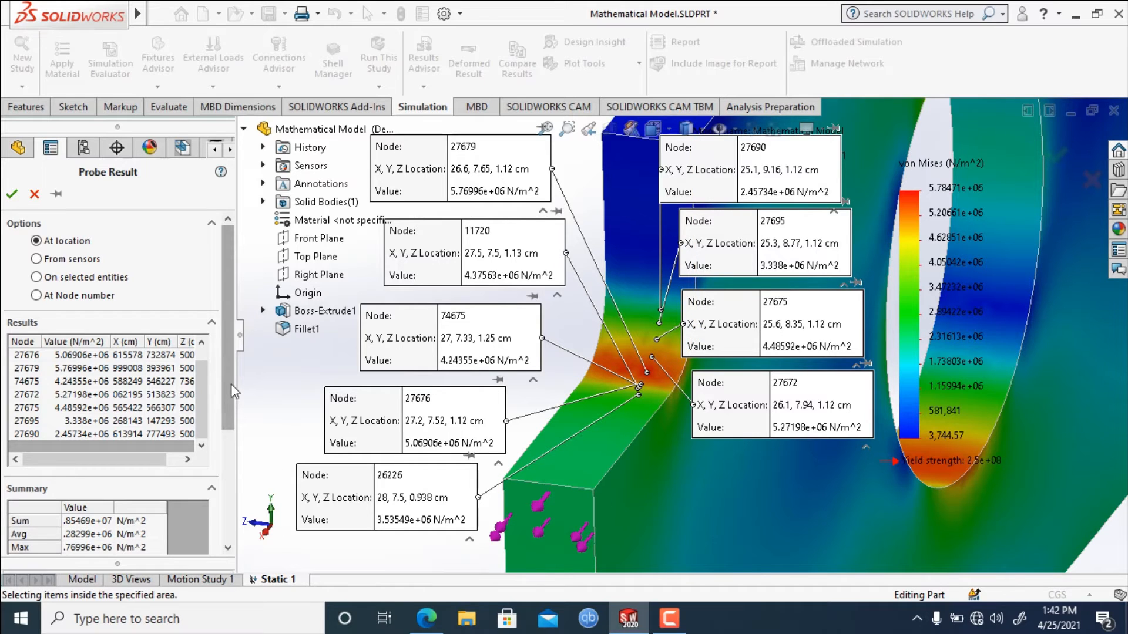
Save the probed nodes as a sensor.
{"action": "left_click_drag", "start_coordinate": [231, 383], "coordinate": [228, 509]}
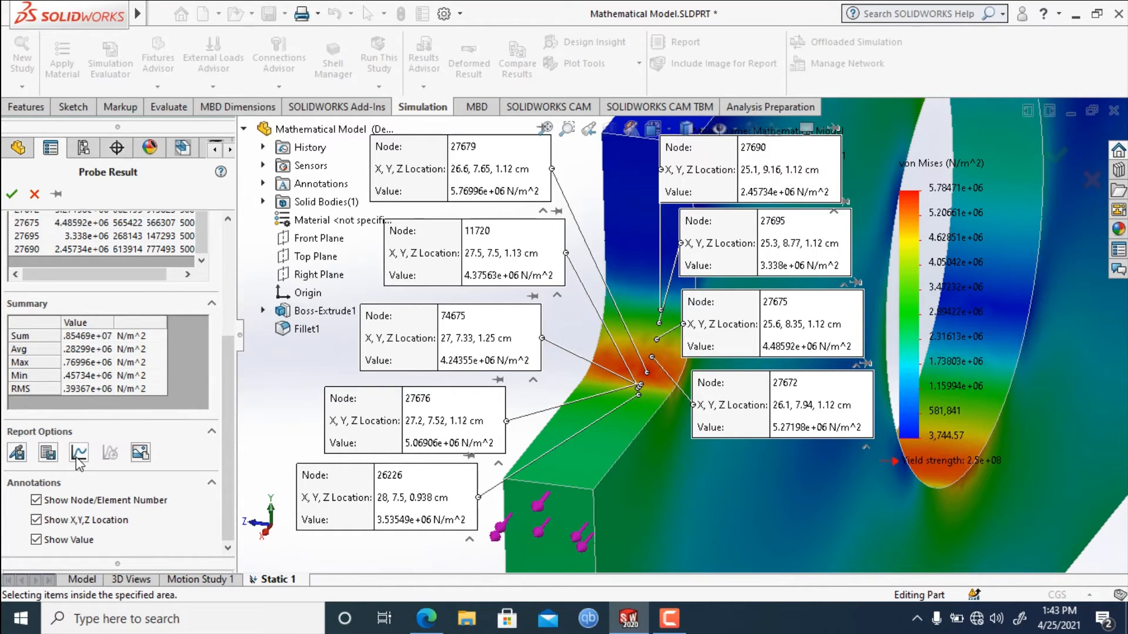
{"action": "left_click", "coordinate": [17, 457]}
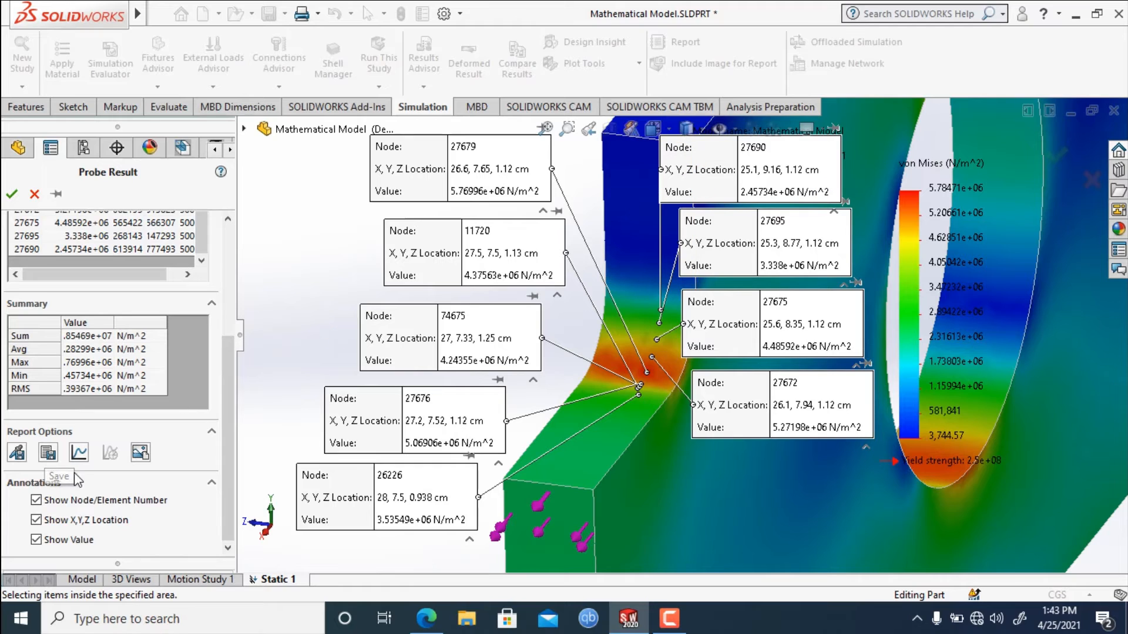
Check the file formats offered for saving the probe results.
{"action": "left_click", "coordinate": [48, 454]}
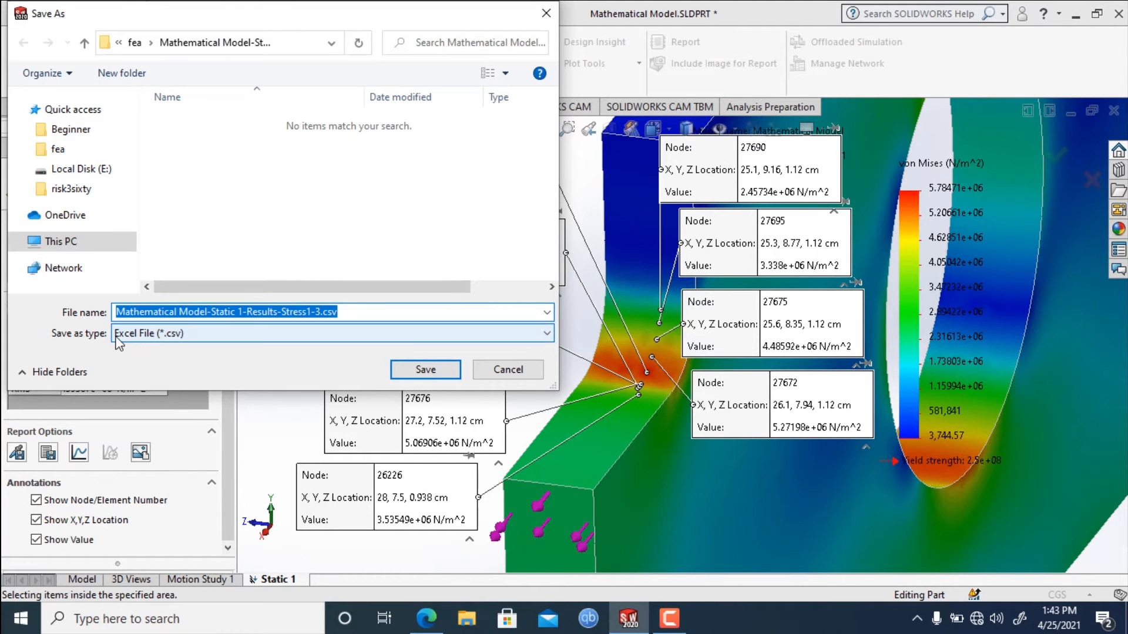
{"action": "left_click", "coordinate": [182, 333]}
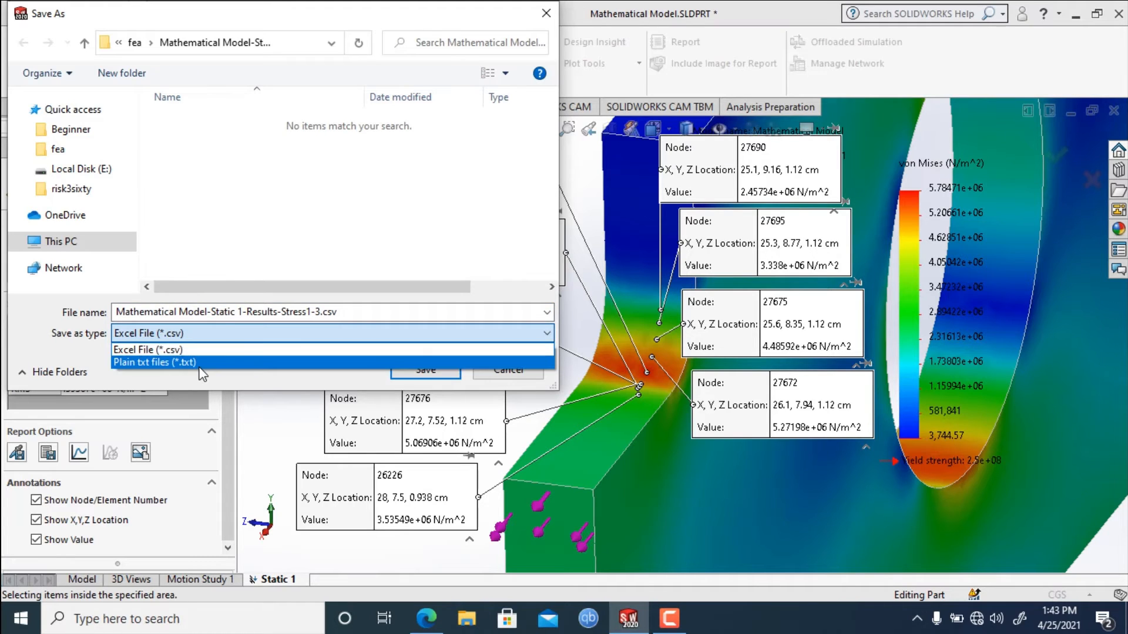
{"action": "left_click", "coordinate": [214, 329]}
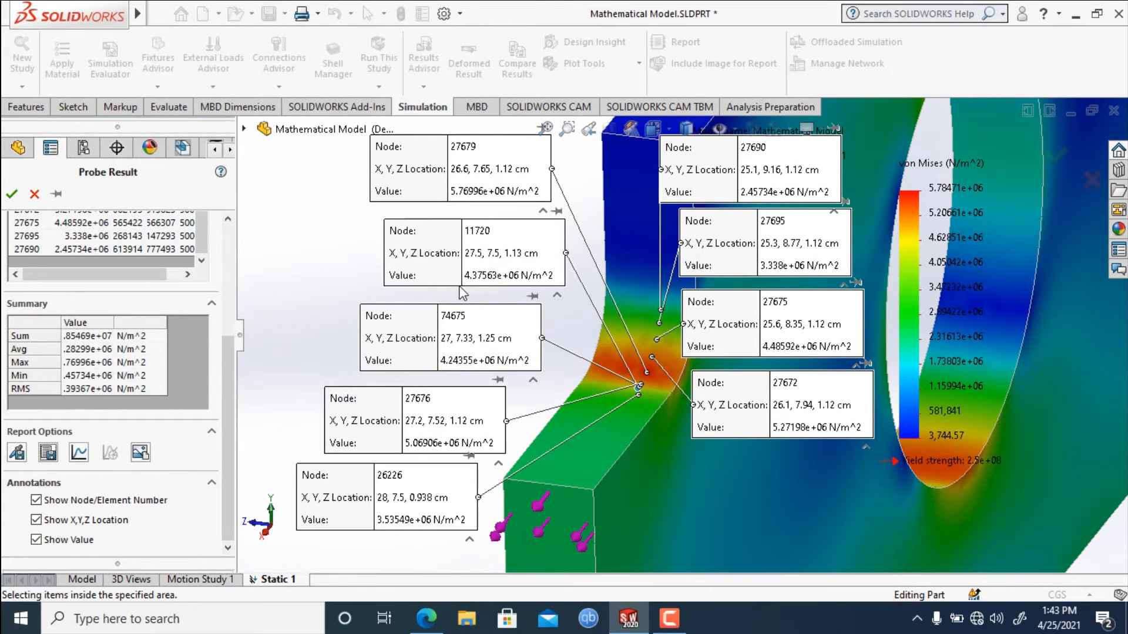
Plot the probed von Mises stresses against node number and save the graph as a JPEG file named Probe Result-2.
{"action": "left_click", "coordinate": [79, 453]}
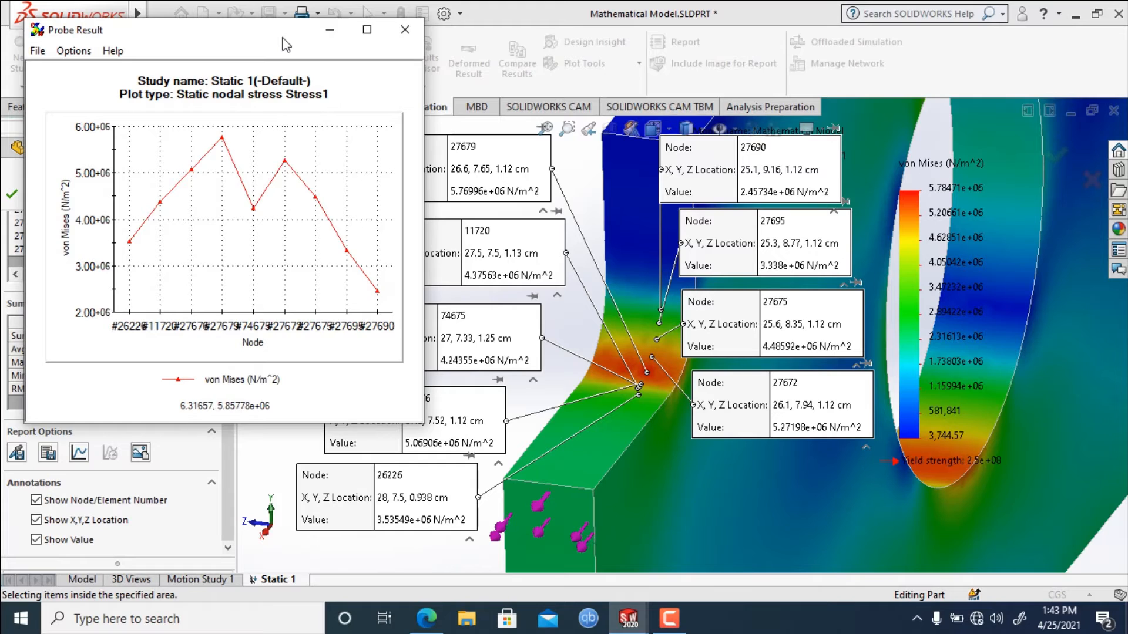
{"action": "left_click_drag", "start_coordinate": [282, 46], "coordinate": [264, 39]}
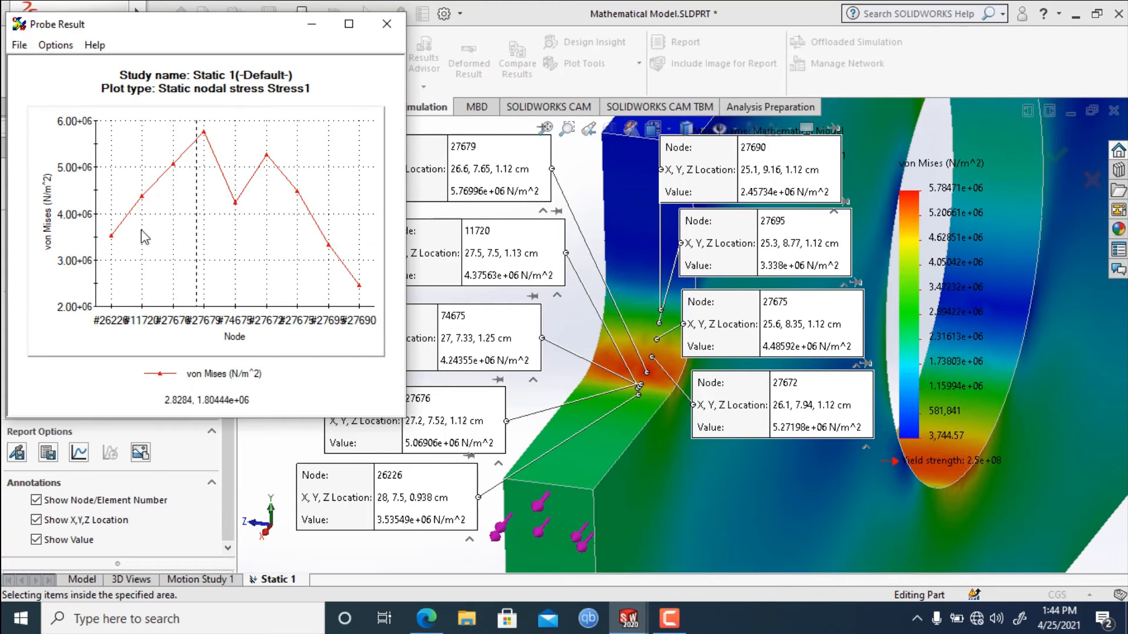
{"action": "left_click", "coordinate": [29, 49]}
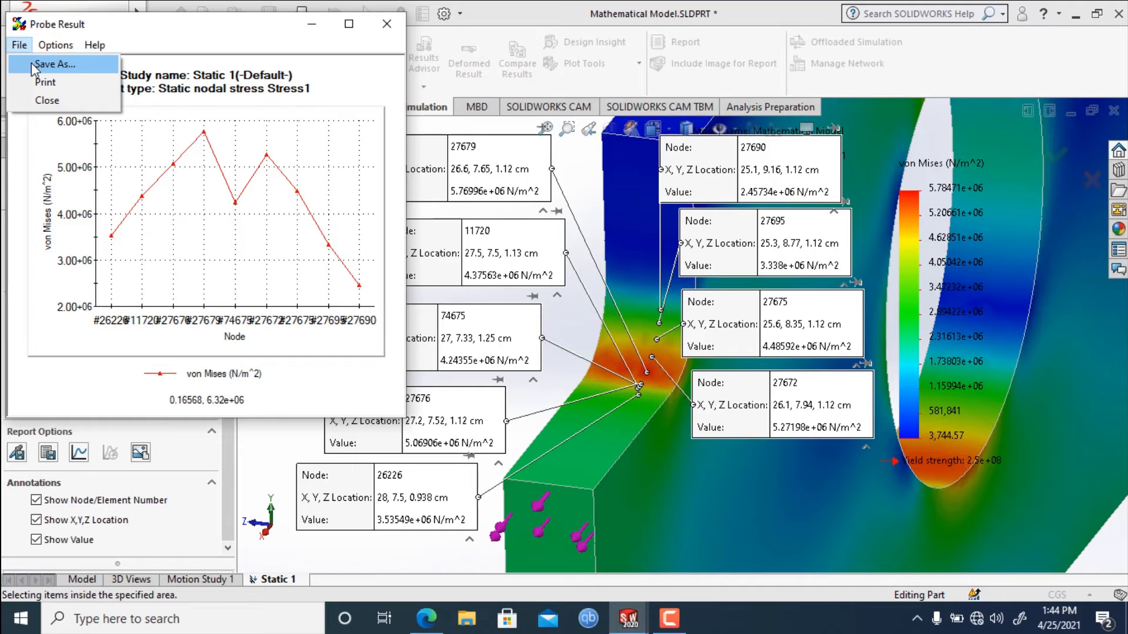
{"action": "left_click", "coordinate": [30, 63]}
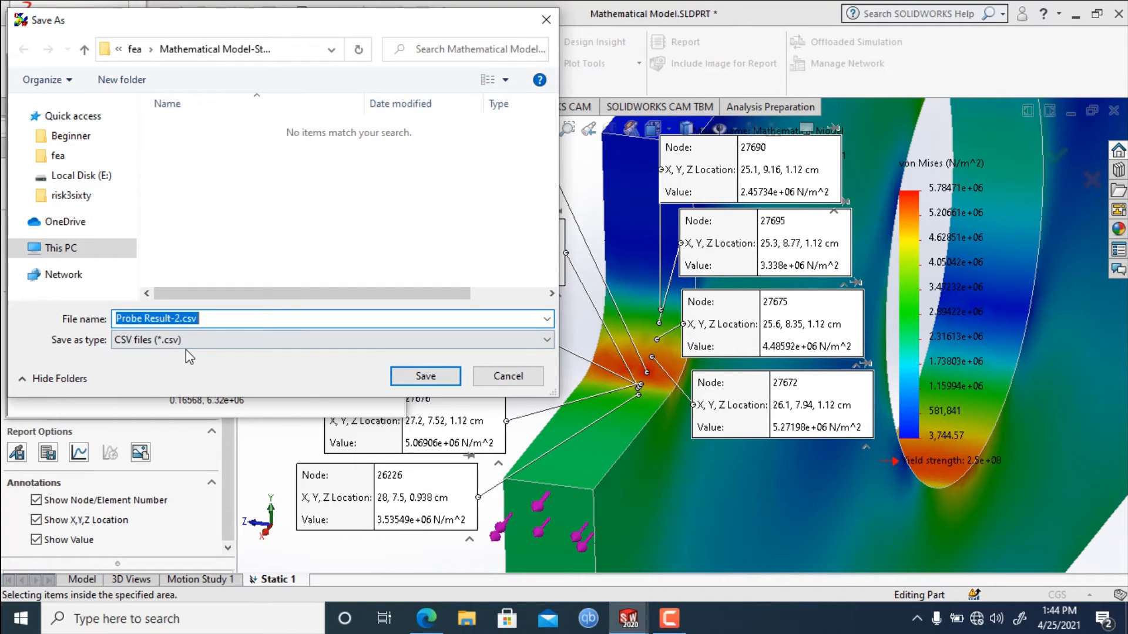
{"action": "left_click", "coordinate": [188, 340]}
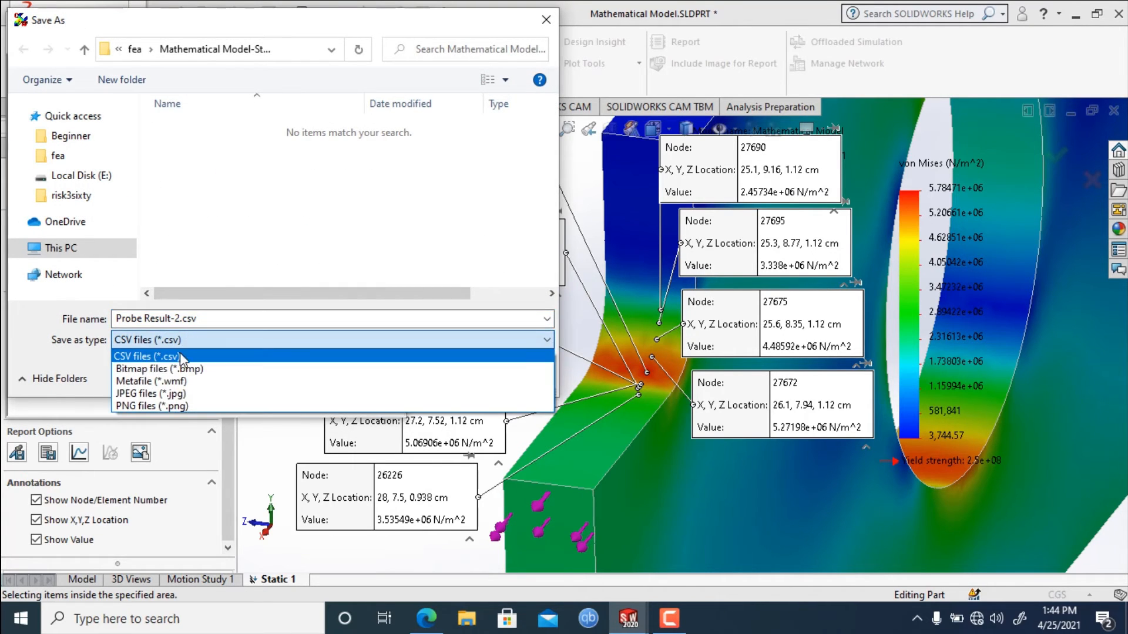
{"action": "left_click", "coordinate": [170, 395]}
{"action": "left_click", "coordinate": [414, 376]}
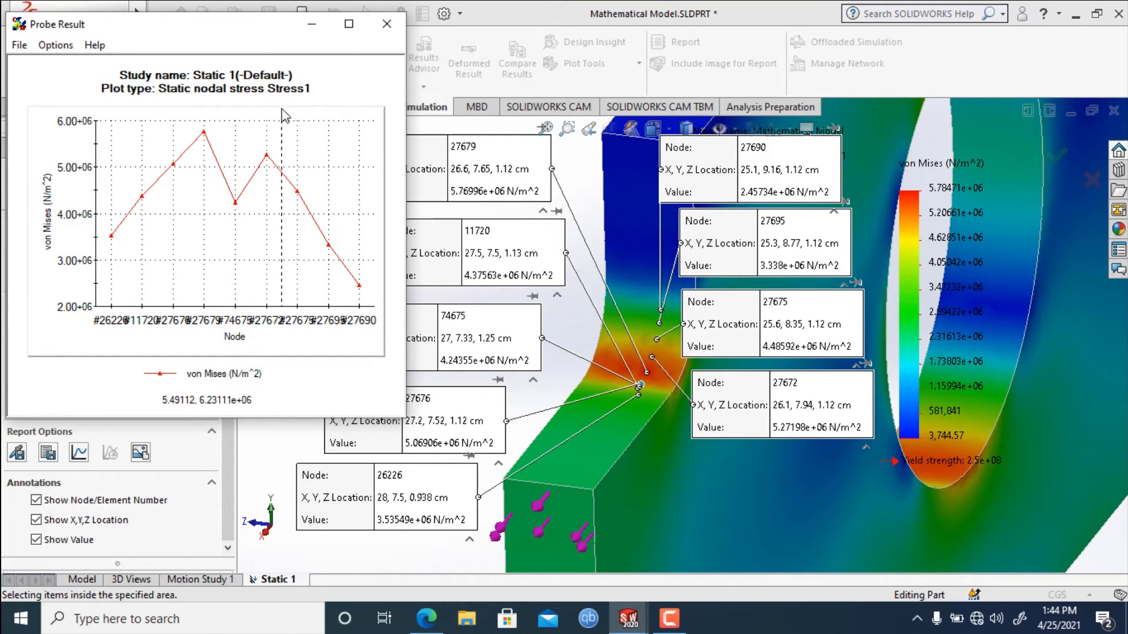
Maximize the probe result graph, save it as Probe Result-3.csv and close the graph.
{"action": "left_click", "coordinate": [364, 23]}
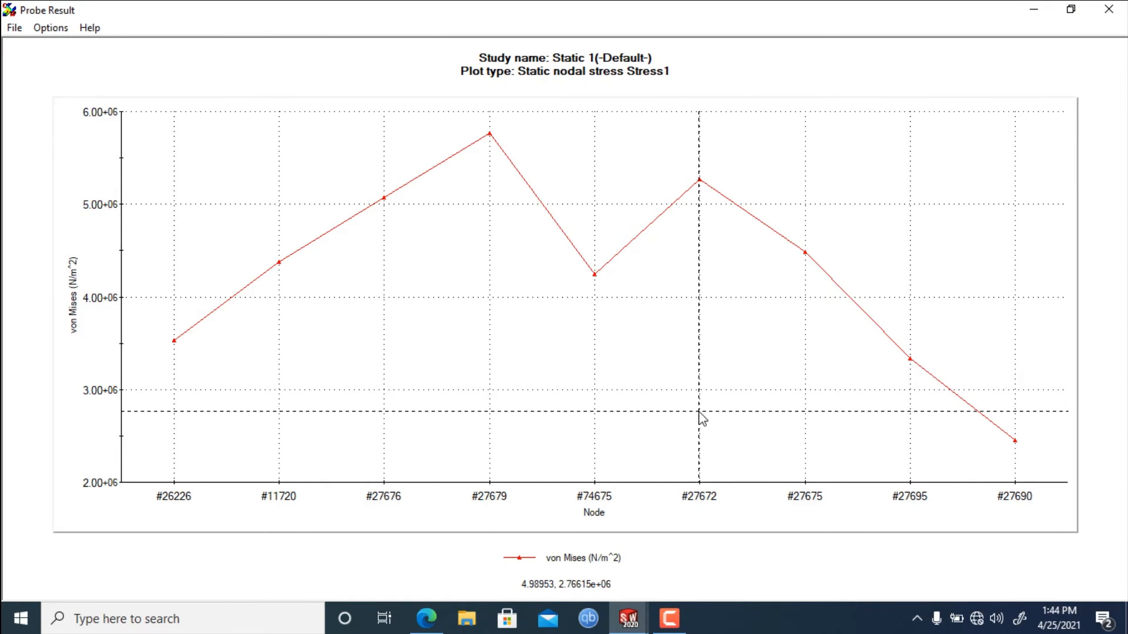
{"action": "left_click", "coordinate": [14, 27]}
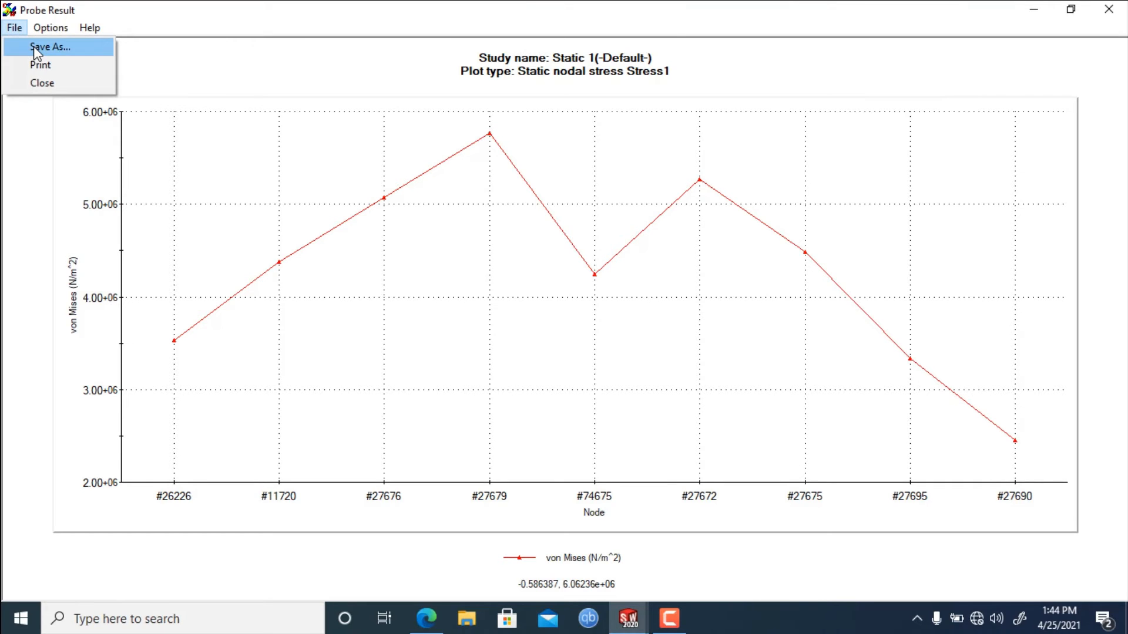
{"action": "left_click", "coordinate": [33, 46]}
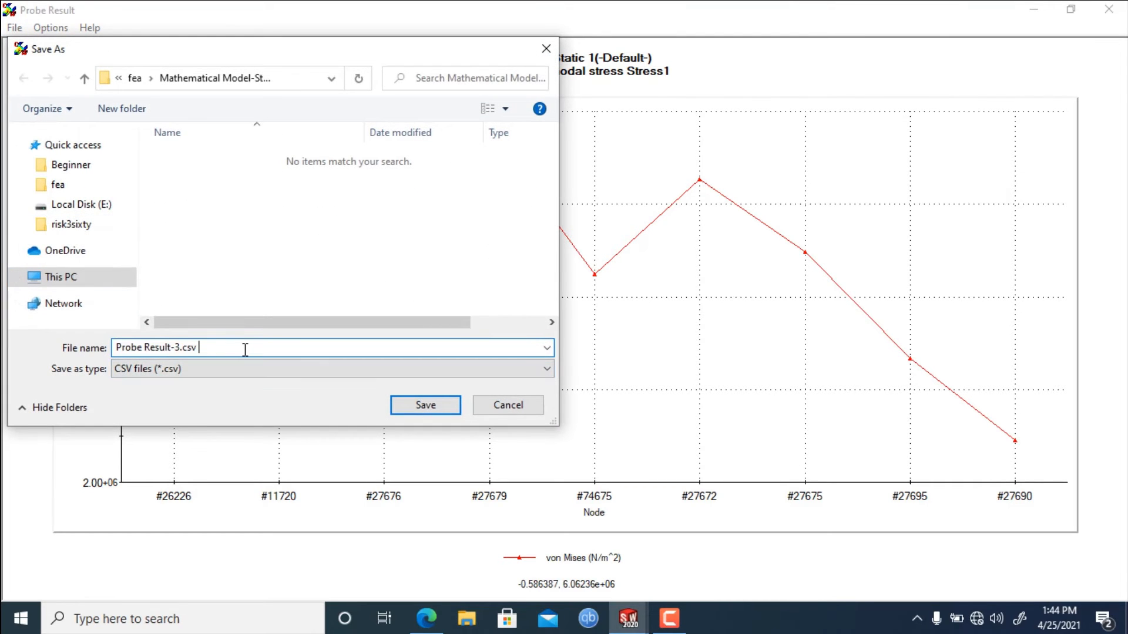
{"action": "left_click", "coordinate": [438, 410]}
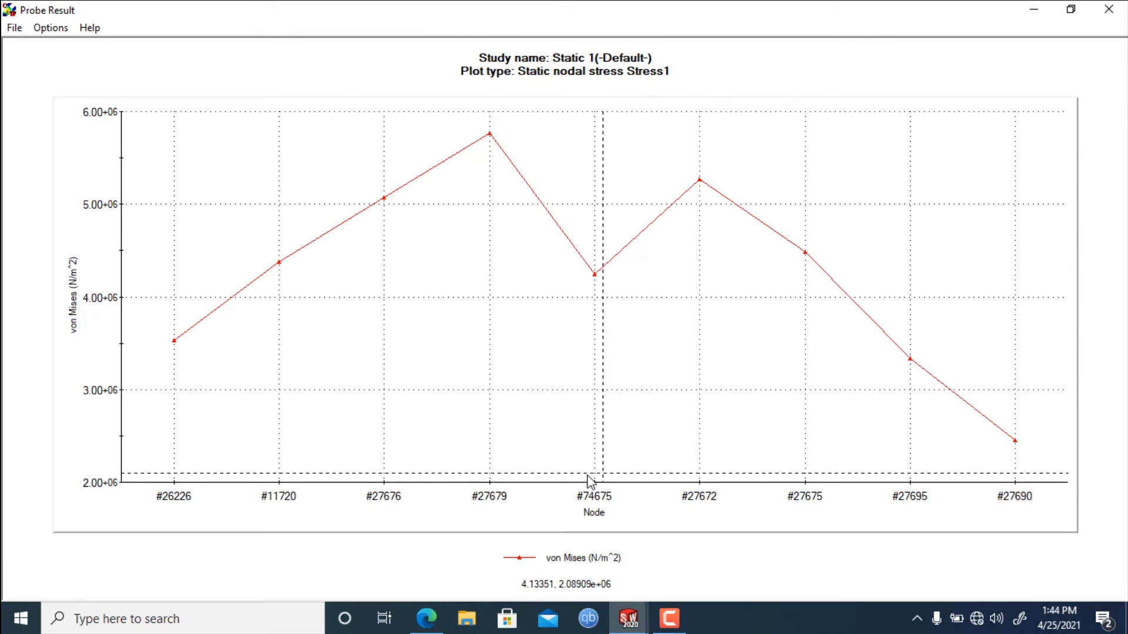
{"action": "left_click", "coordinate": [1108, 9]}
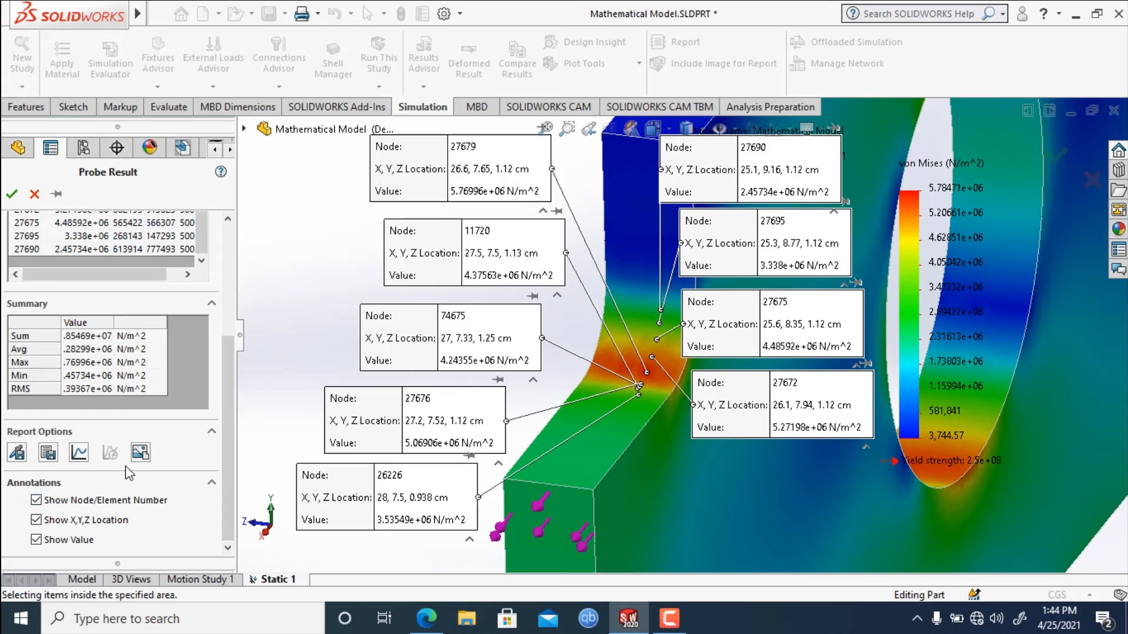
Save the annotated stress plot as the PNG image Mathematical Model-Static 1-Image-1.png in the fea folder.
{"action": "left_click", "coordinate": [140, 453]}
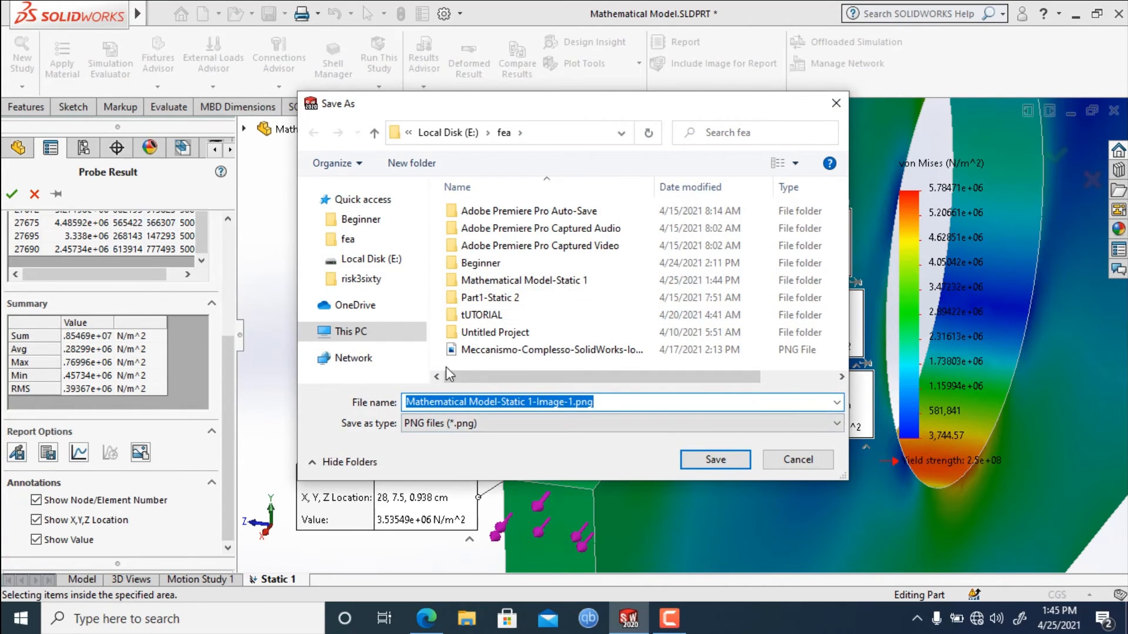
{"action": "left_click", "coordinate": [594, 423]}
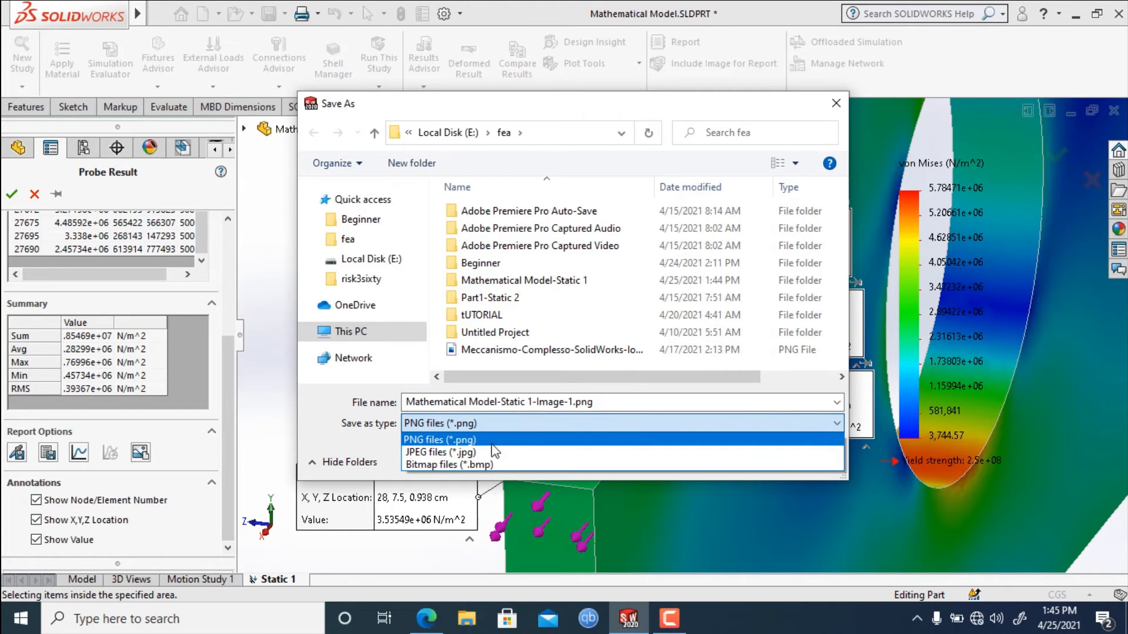
{"action": "left_click", "coordinate": [514, 418]}
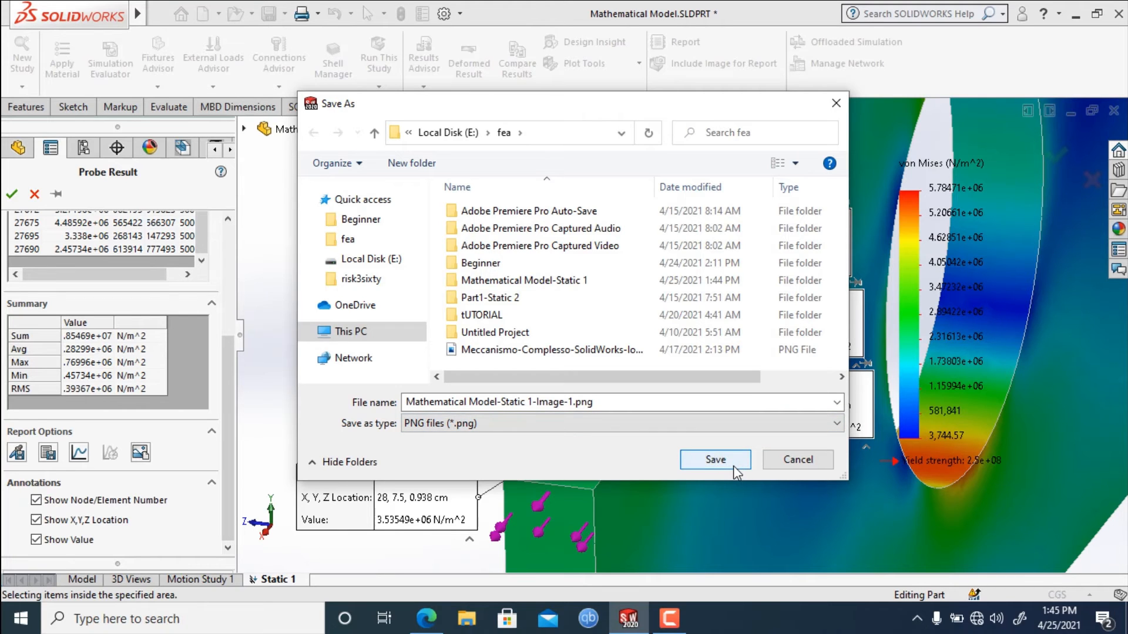
{"action": "left_click", "coordinate": [715, 459]}
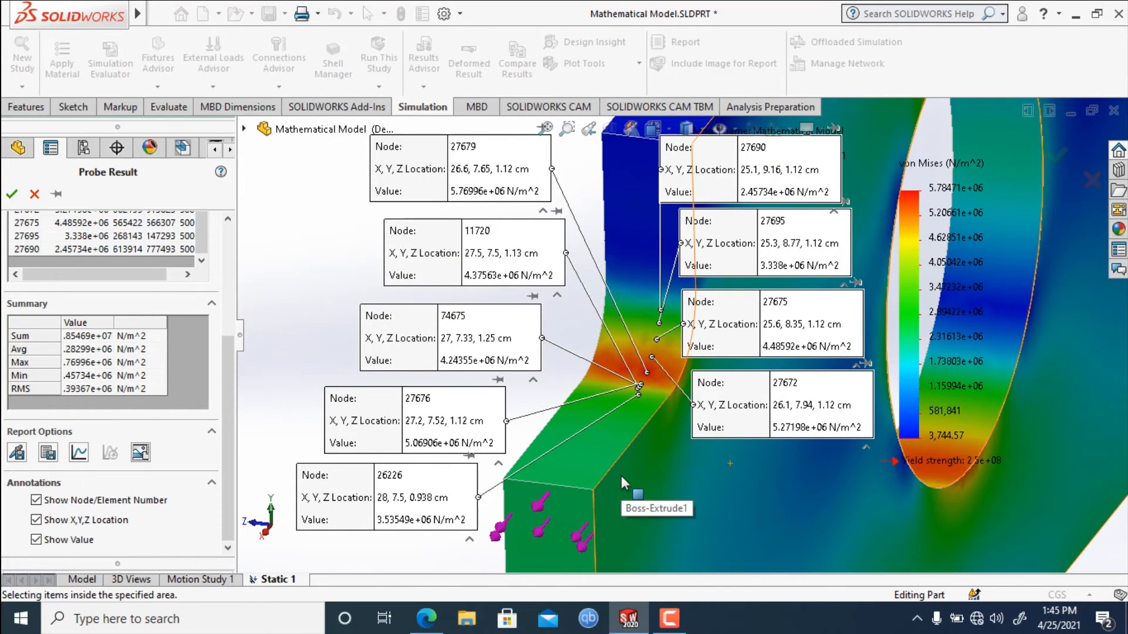
Set the probe option to From sensors and review the stored node results of the Workflow Sensitive2 sensor.
{"action": "scroll", "coordinate": [622, 476], "scroll_direction": "up", "scroll_amount": 1}
{"action": "scroll", "coordinate": [622, 476], "scroll_direction": "down", "scroll_amount": 1}
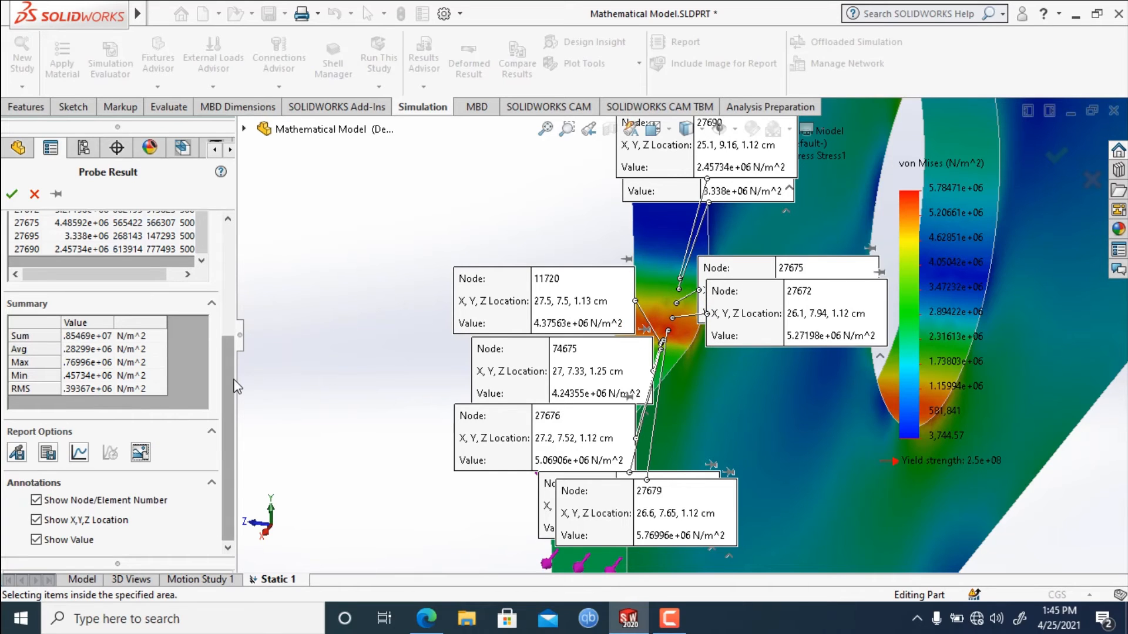
{"action": "left_click_drag", "start_coordinate": [231, 380], "coordinate": [188, 266]}
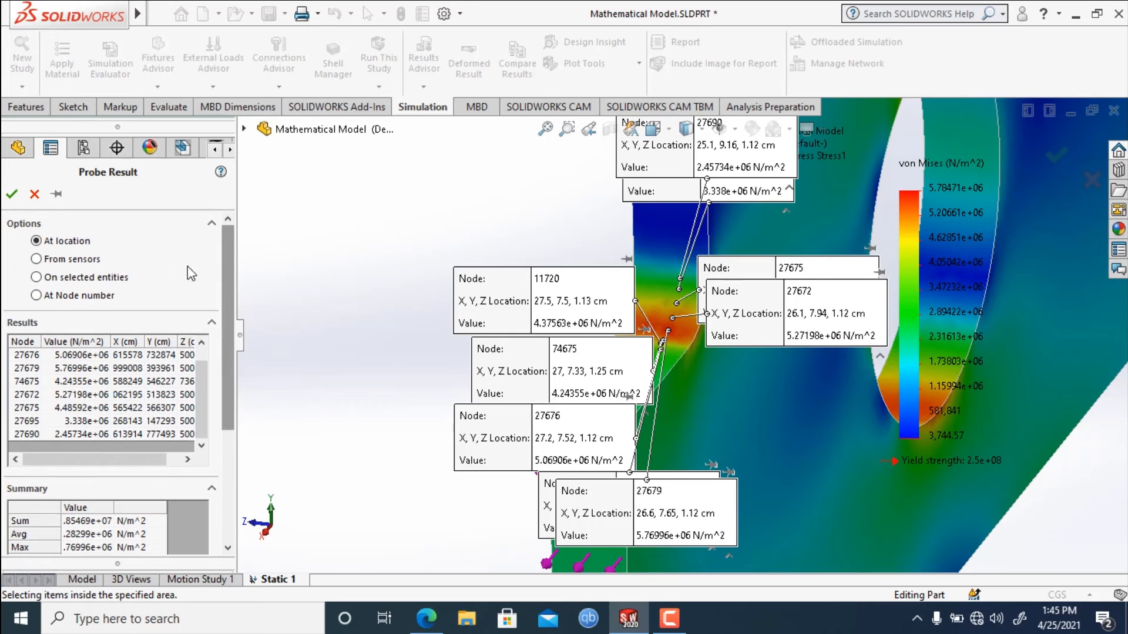
{"action": "left_click", "coordinate": [36, 259]}
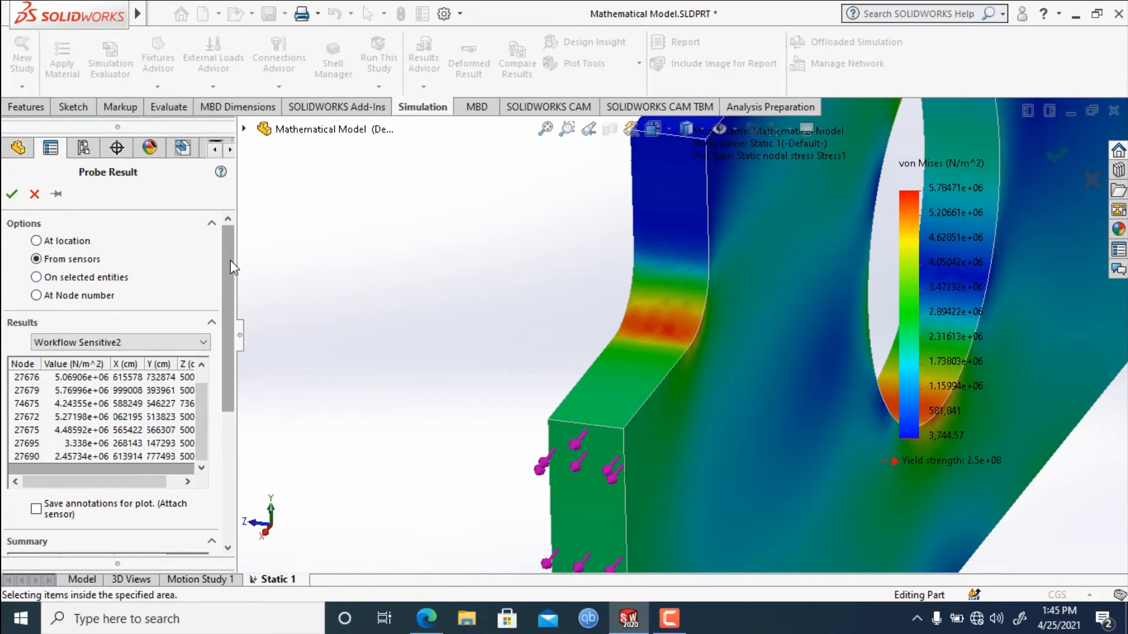
{"action": "left_click_drag", "start_coordinate": [233, 267], "coordinate": [233, 275]}
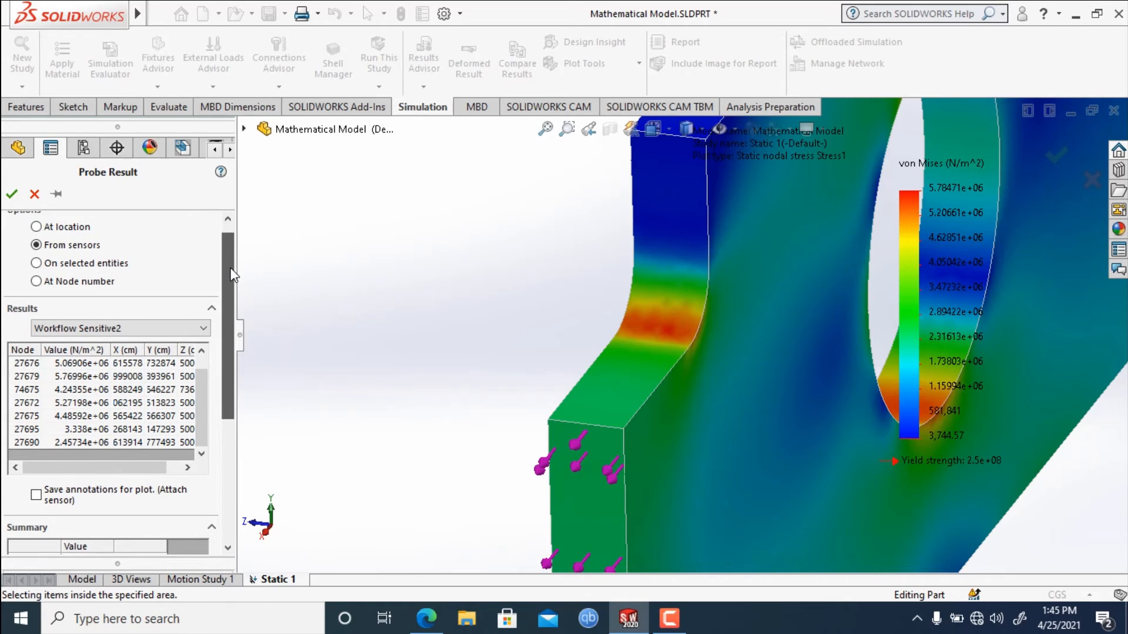
Set the probe option to At Node number and select the fillet face in its red stress band.
{"action": "left_click", "coordinate": [36, 282]}
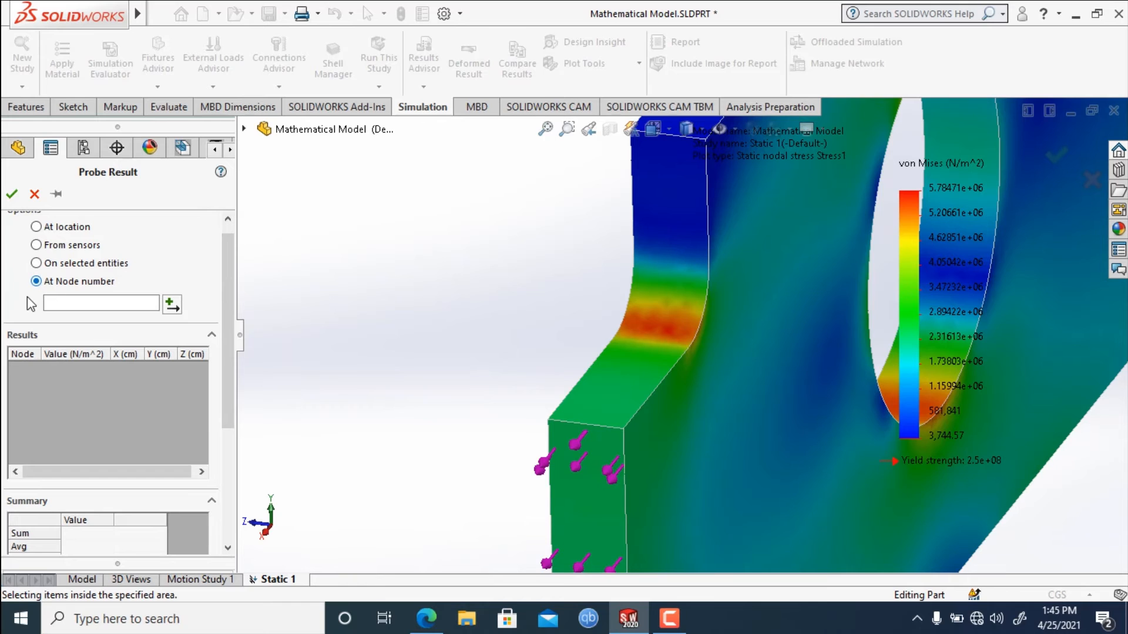
{"action": "scroll", "coordinate": [642, 322], "scroll_direction": "down", "scroll_amount": 2}
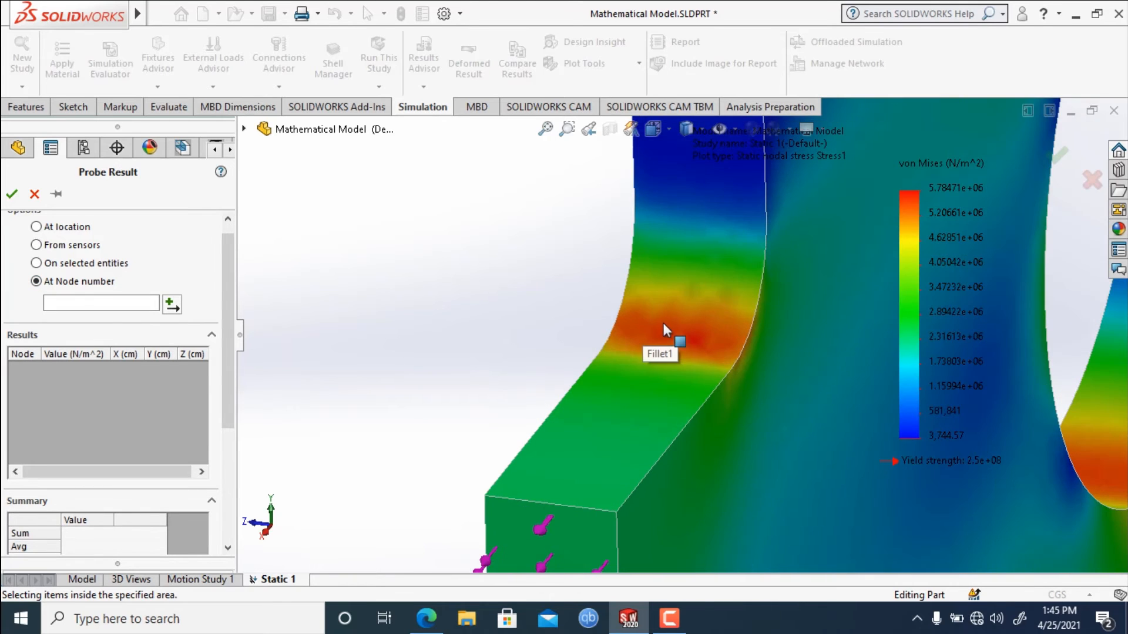
{"action": "left_click", "coordinate": [684, 352]}
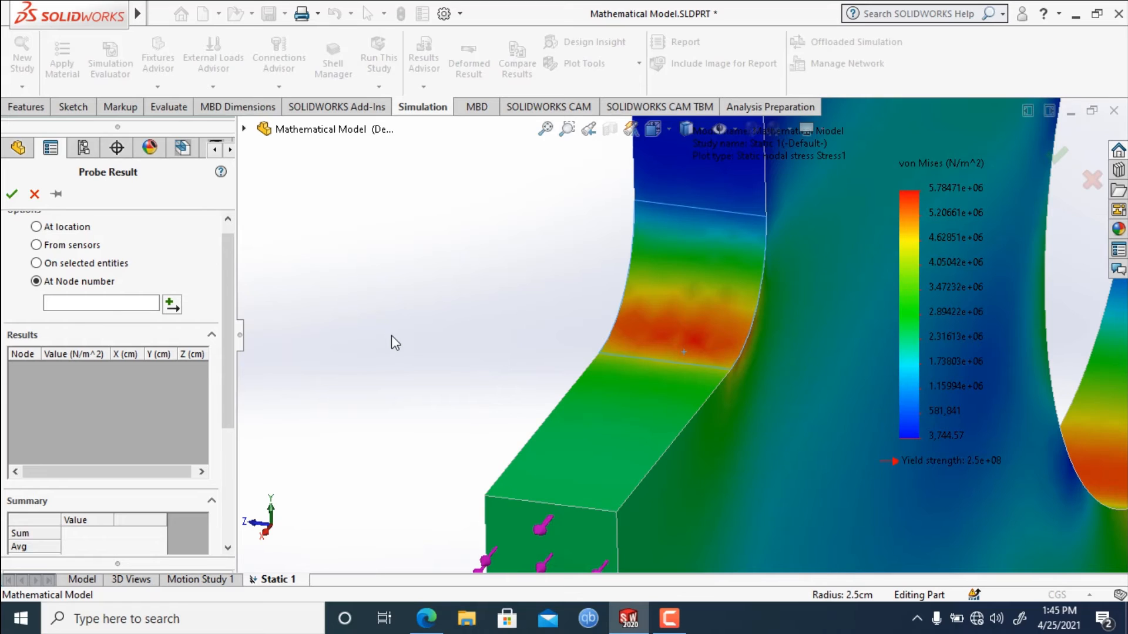
Probe the von Mises stress at node number 1555 and select its row in the results.
{"action": "left_click_drag", "start_coordinate": [236, 310], "coordinate": [236, 310]}
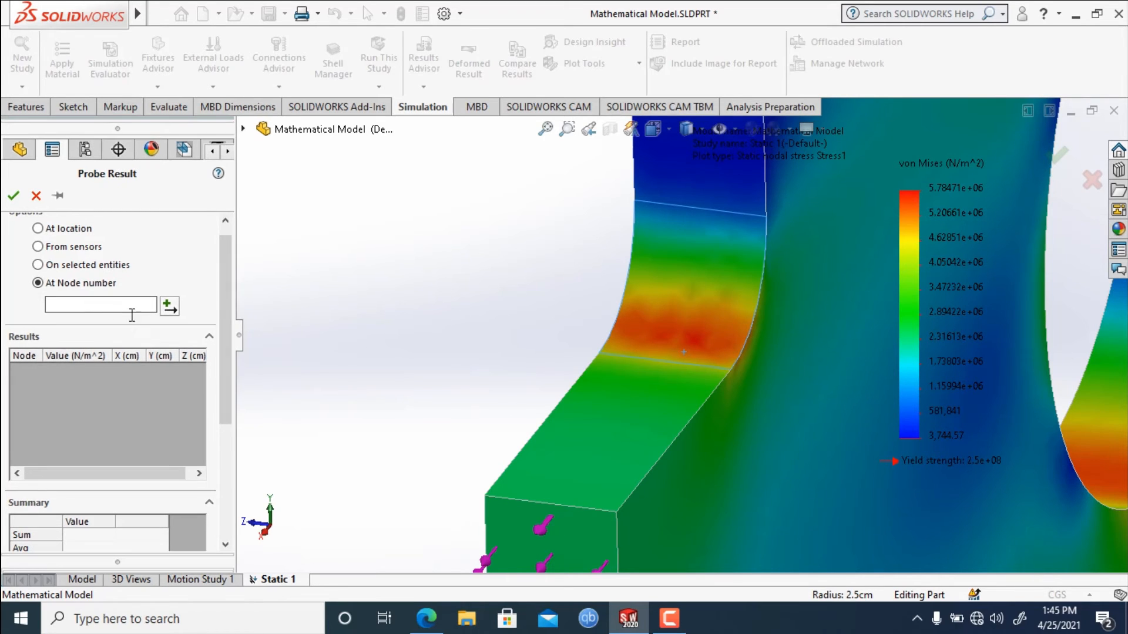
{"action": "left_click", "coordinate": [169, 310]}
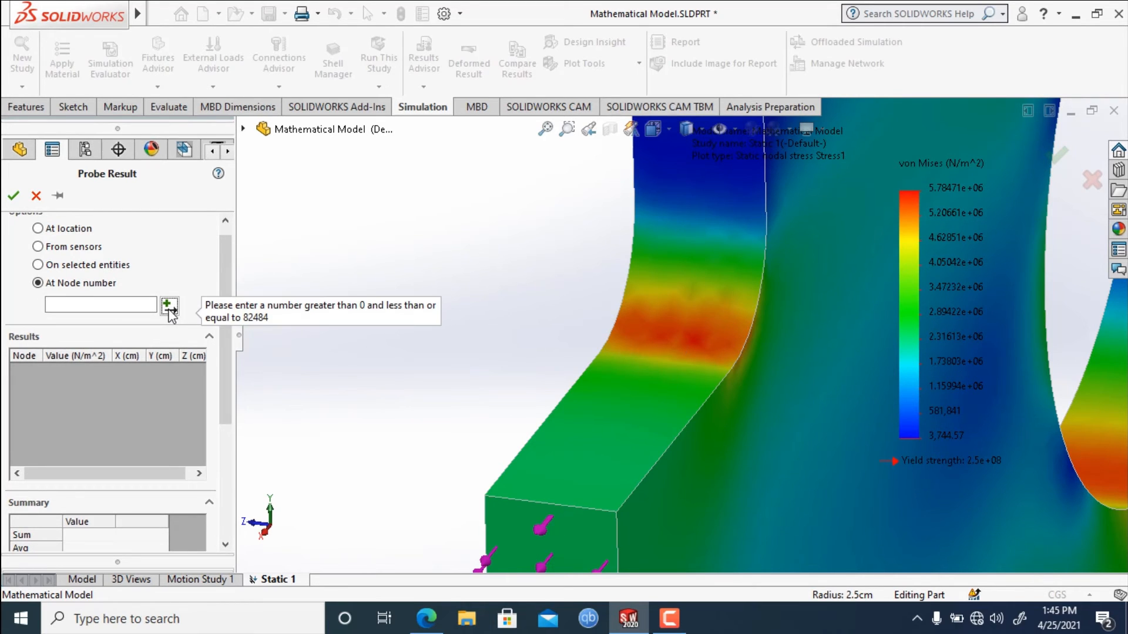
{"action": "left_click", "coordinate": [96, 306]}
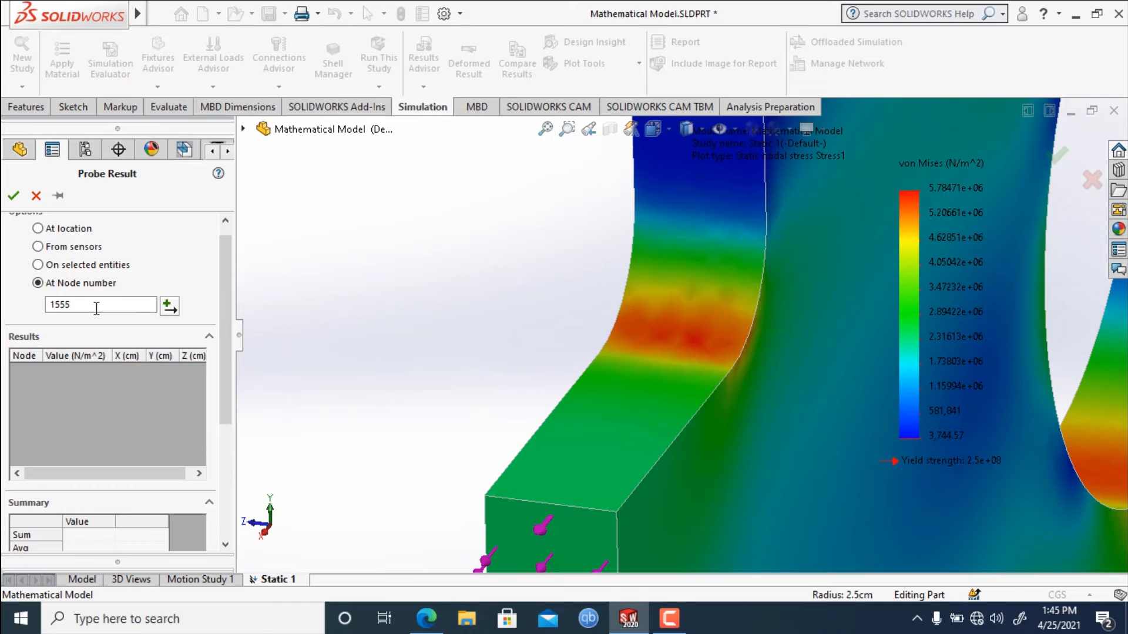
{"action": "left_click", "coordinate": [171, 306]}
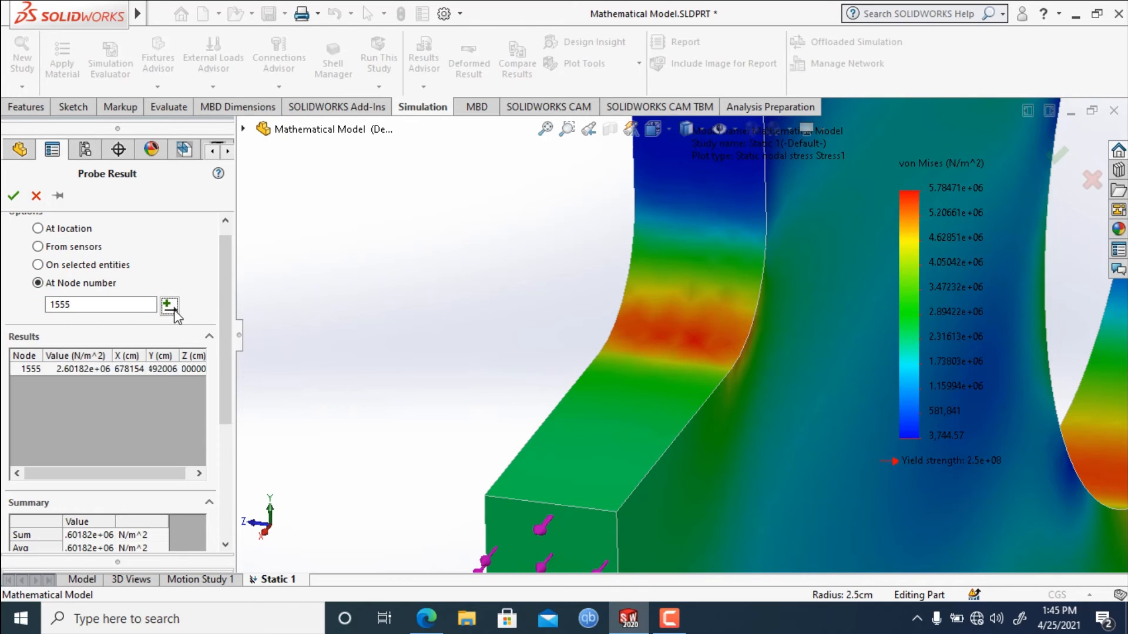
{"action": "left_click", "coordinate": [96, 372]}
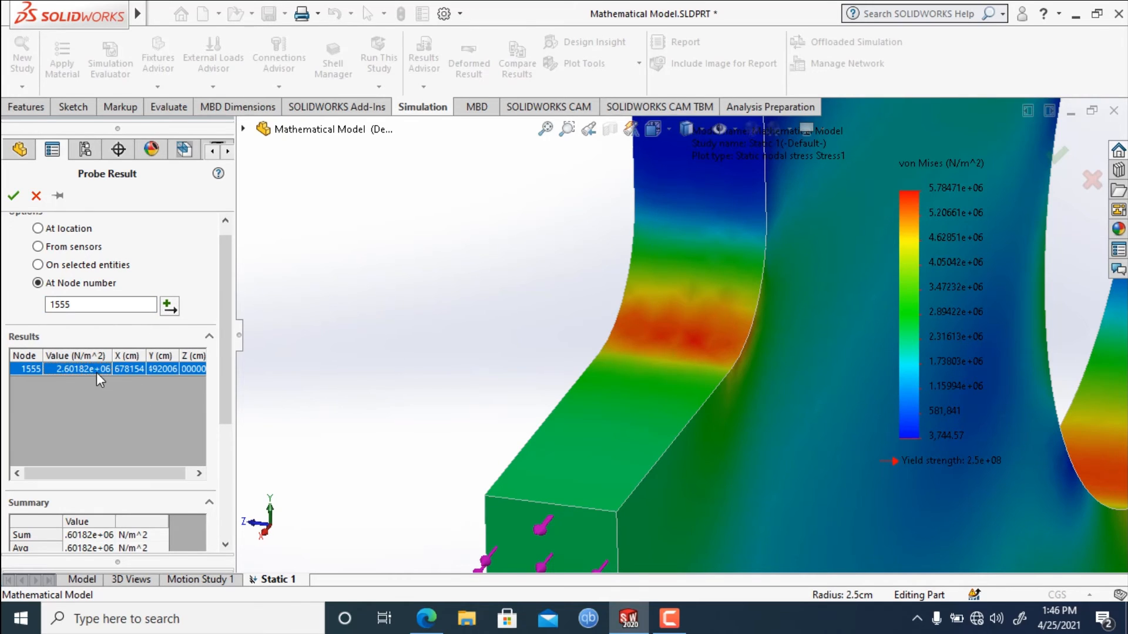
Probe the stress at node number 1556 and plot its result graph, moving the graph clear of the probe settings.
{"action": "left_click", "coordinate": [107, 301]}
{"action": "left_click", "coordinate": [170, 307]}
{"action": "scroll", "coordinate": [146, 523], "scroll_direction": "down", "scroll_amount": 3}
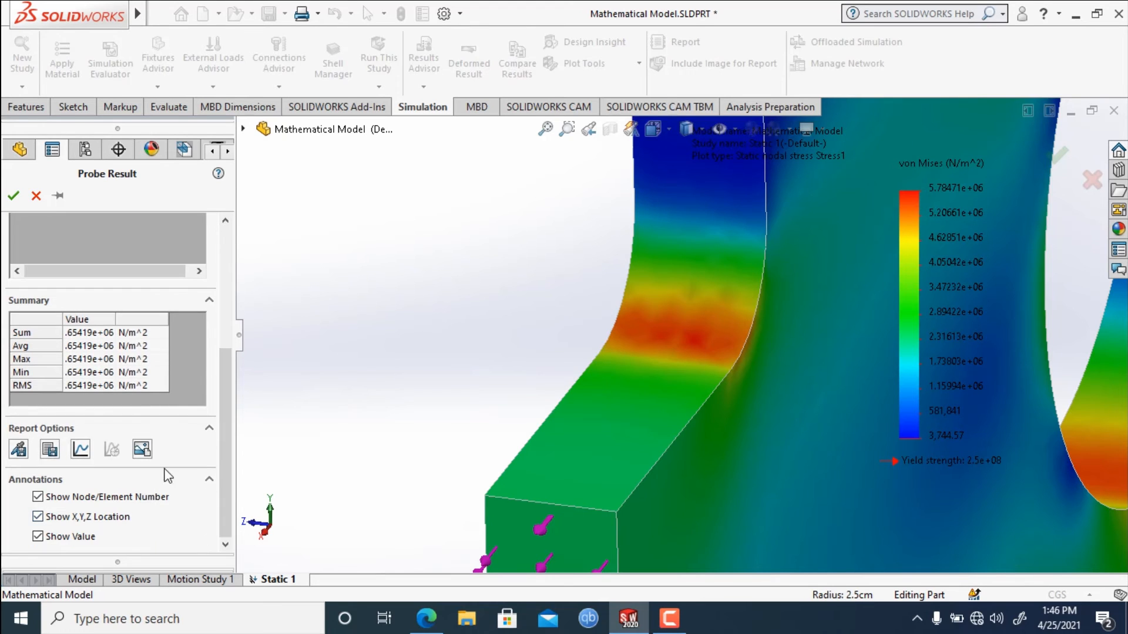
{"action": "left_click", "coordinate": [78, 449]}
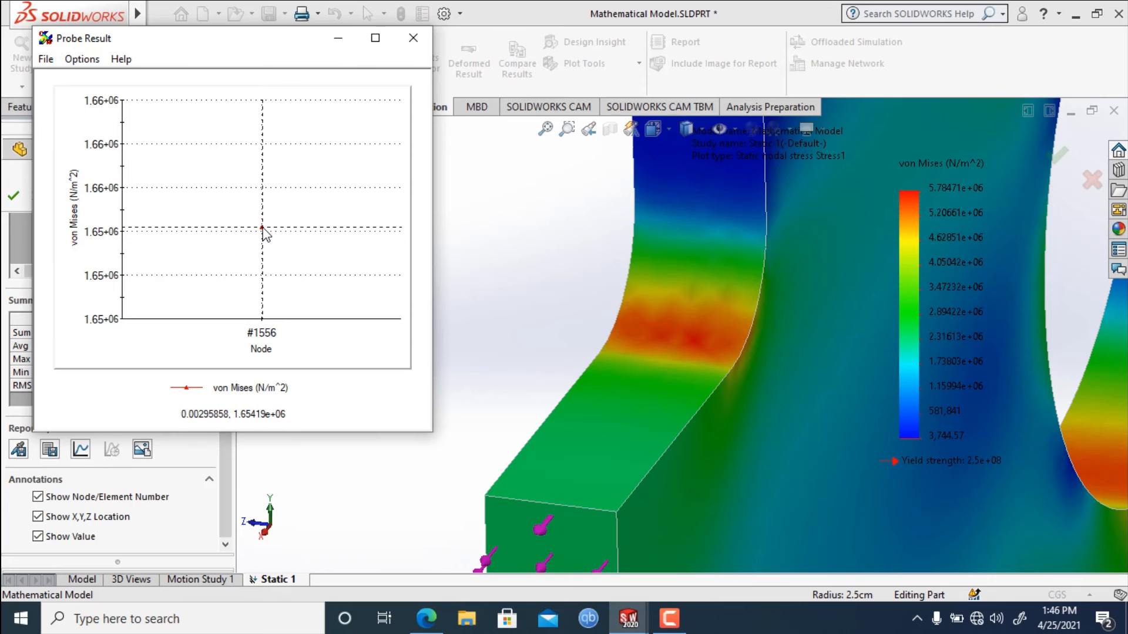
{"action": "left_click_drag", "start_coordinate": [226, 41], "coordinate": [453, 98]}
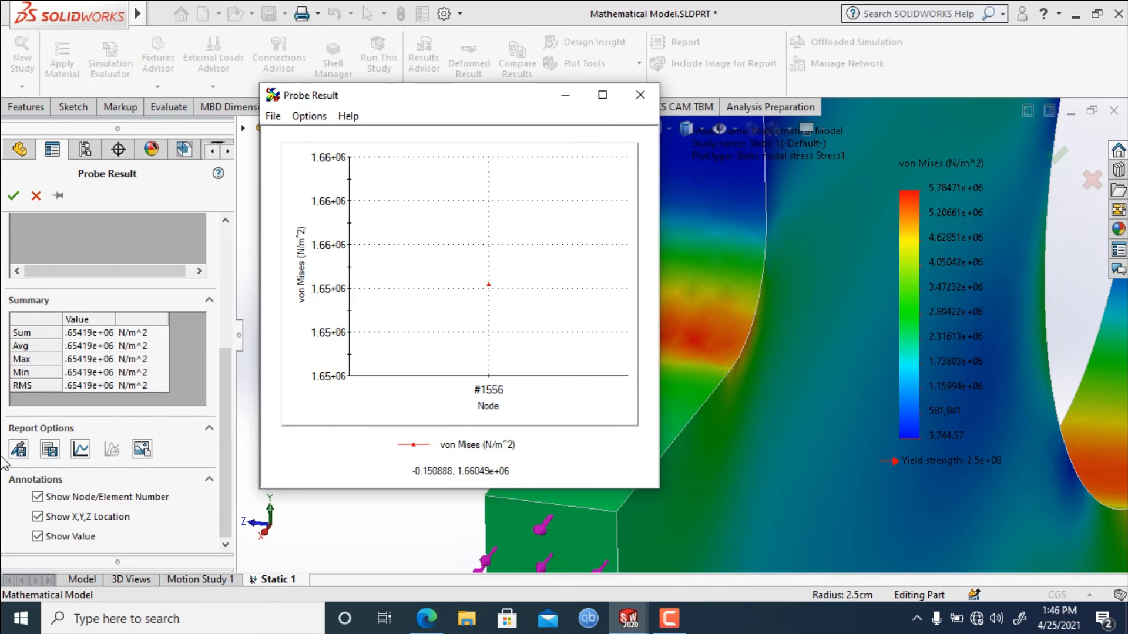
{"action": "left_click_drag", "start_coordinate": [222, 360], "coordinate": [239, 259]}
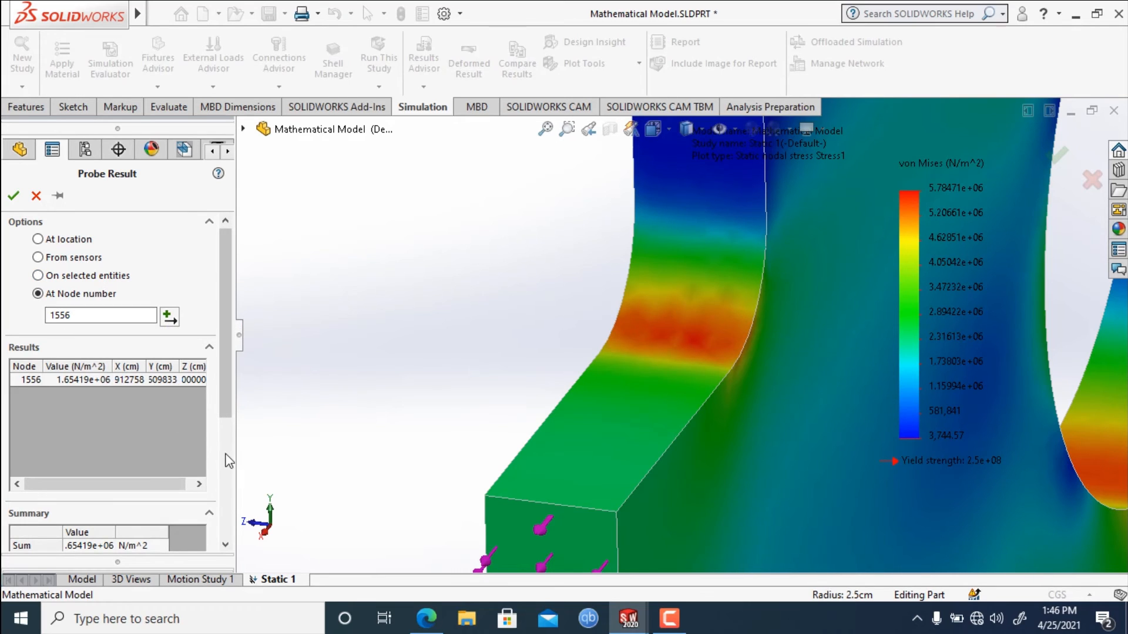
Plot the graph for node 1556 again, examine its stress point and close the graph.
{"action": "scroll", "coordinate": [229, 383], "scroll_direction": "down", "scroll_amount": 5}
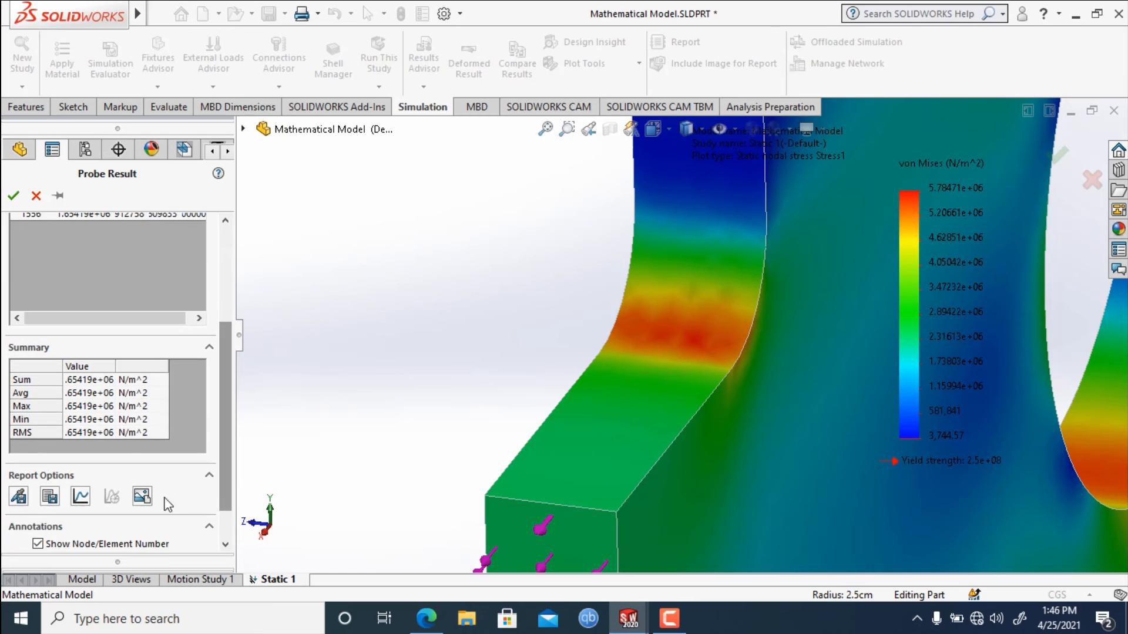
{"action": "left_click", "coordinate": [76, 498]}
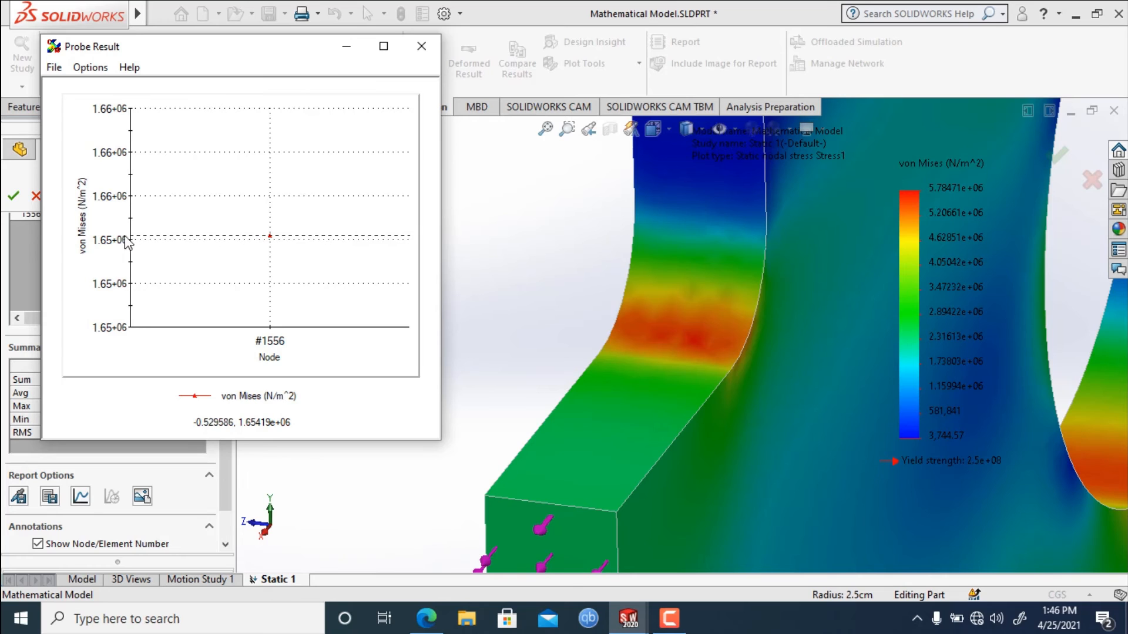
{"action": "left_click", "coordinate": [421, 46]}
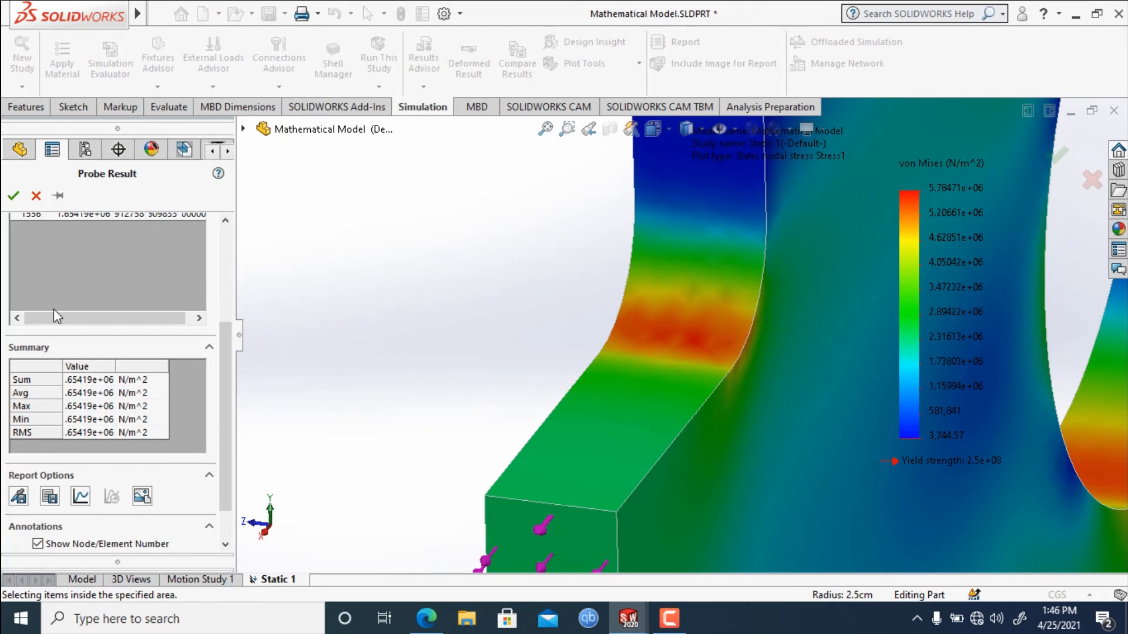
{"action": "left_click_drag", "start_coordinate": [232, 414], "coordinate": [232, 312]}
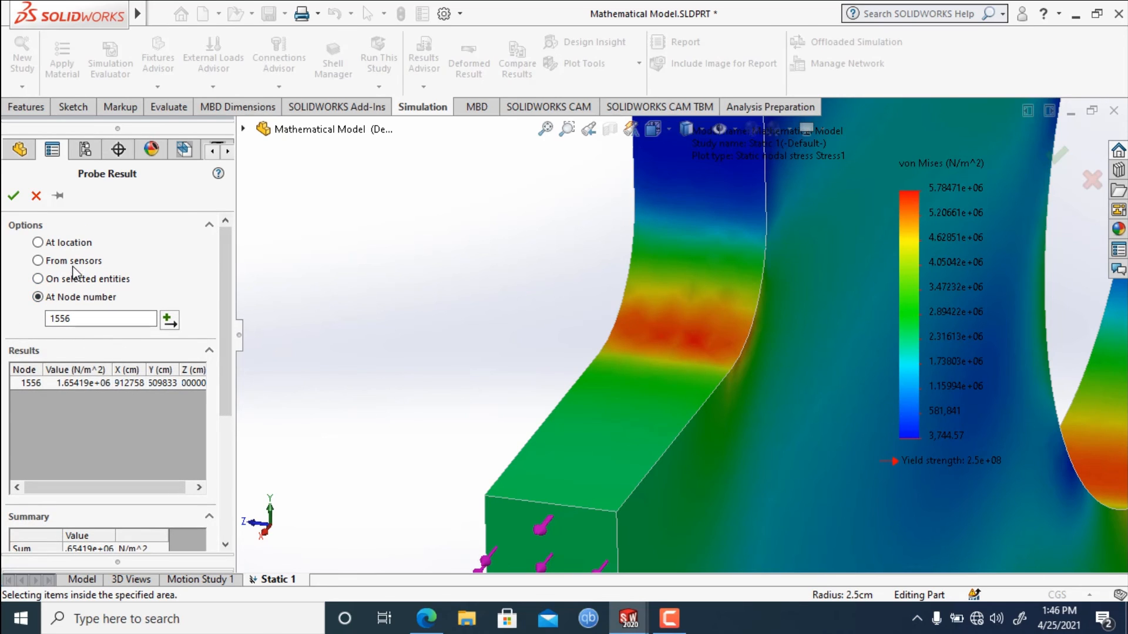
Set the probe option to On selected entities and update the results for the green sloped face below the fillet.
{"action": "left_click", "coordinate": [38, 279]}
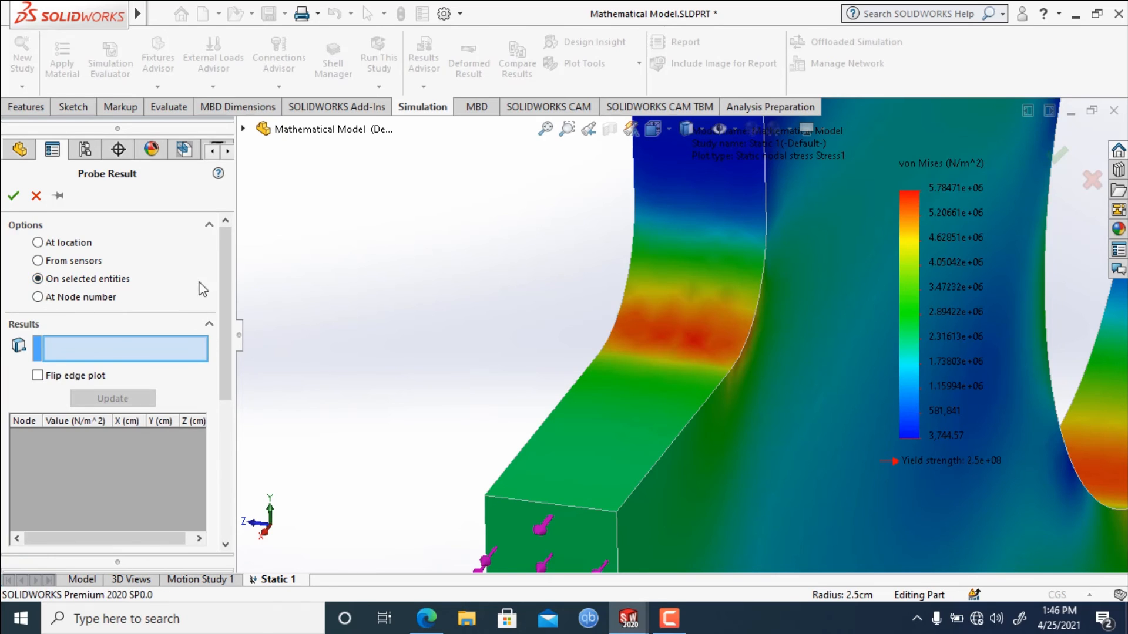
{"action": "left_click_drag", "start_coordinate": [227, 265], "coordinate": [226, 284]}
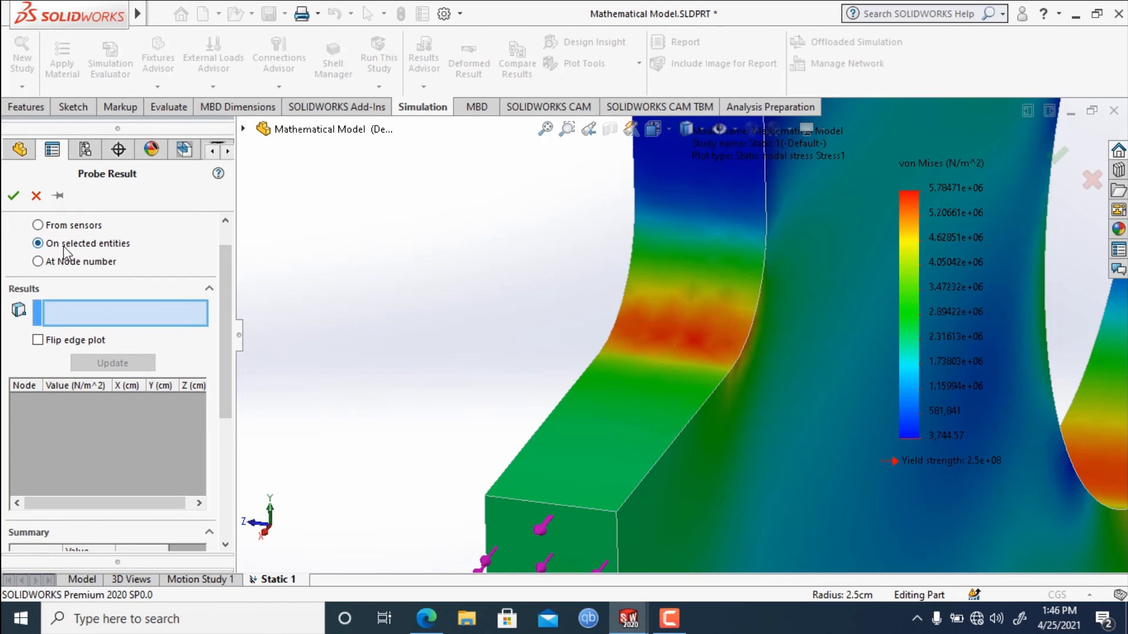
{"action": "middle_click_drag", "start_coordinate": [607, 411], "coordinate": [634, 426]}
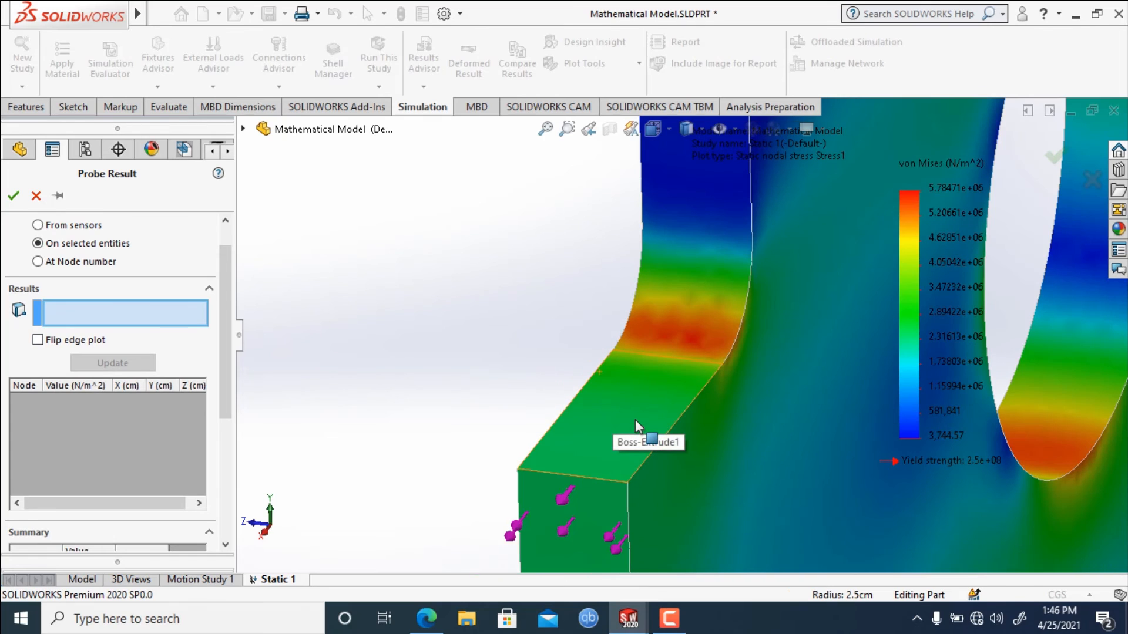
{"action": "left_click", "coordinate": [636, 420]}
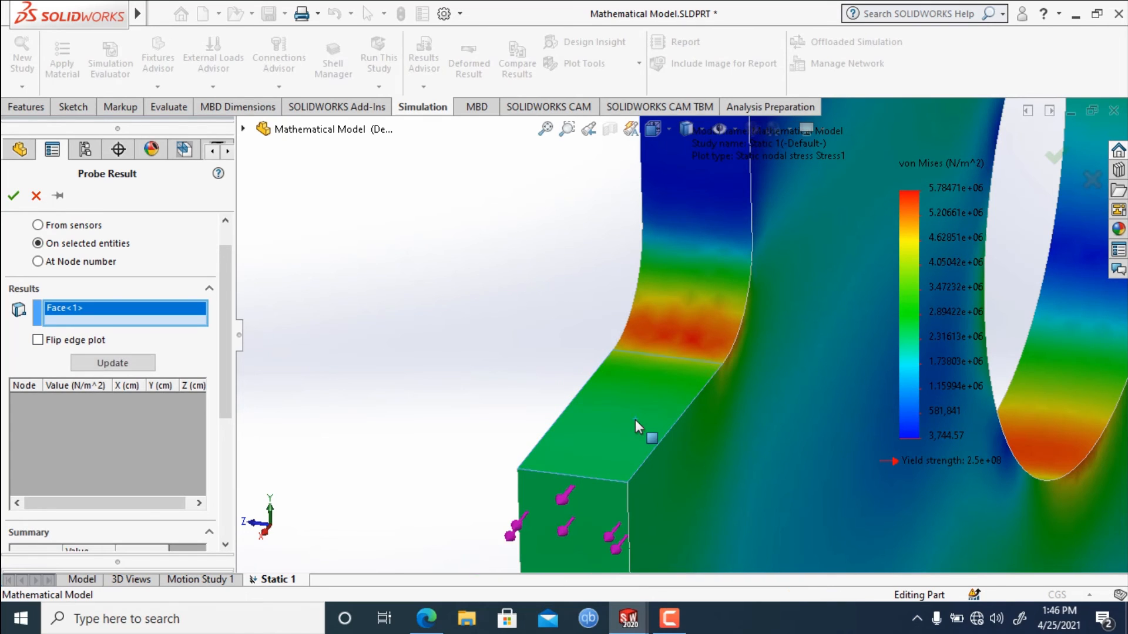
{"action": "left_click", "coordinate": [120, 362]}
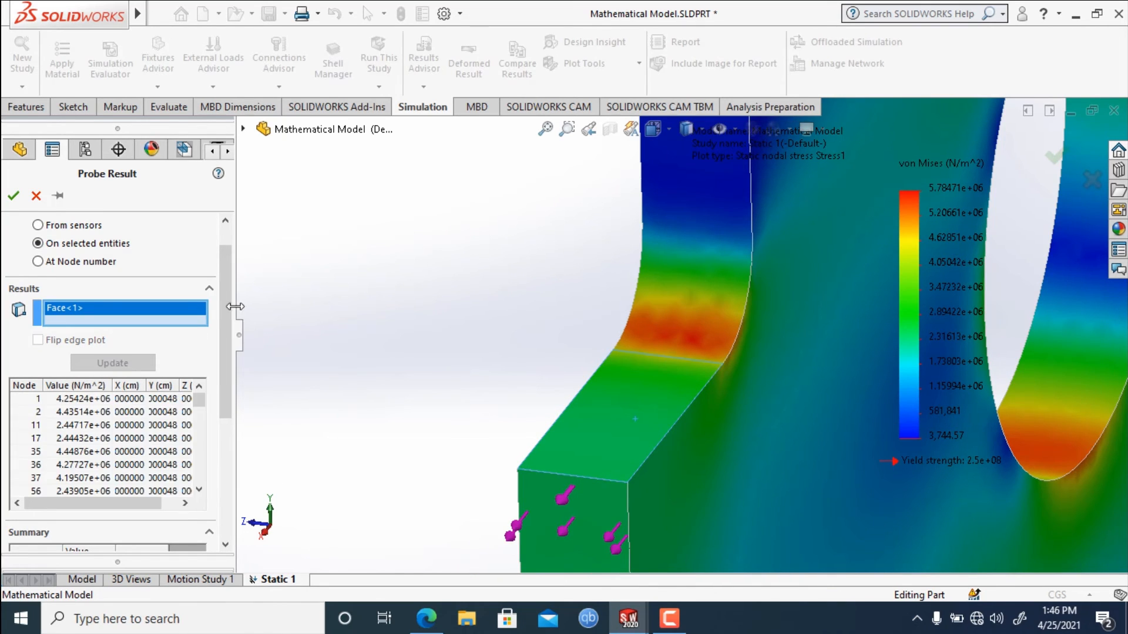
Review the sloped face's stress summary, plot its nodal stresses in a maximized graph and dismiss the graph.
{"action": "left_click_drag", "start_coordinate": [227, 323], "coordinate": [226, 385]}
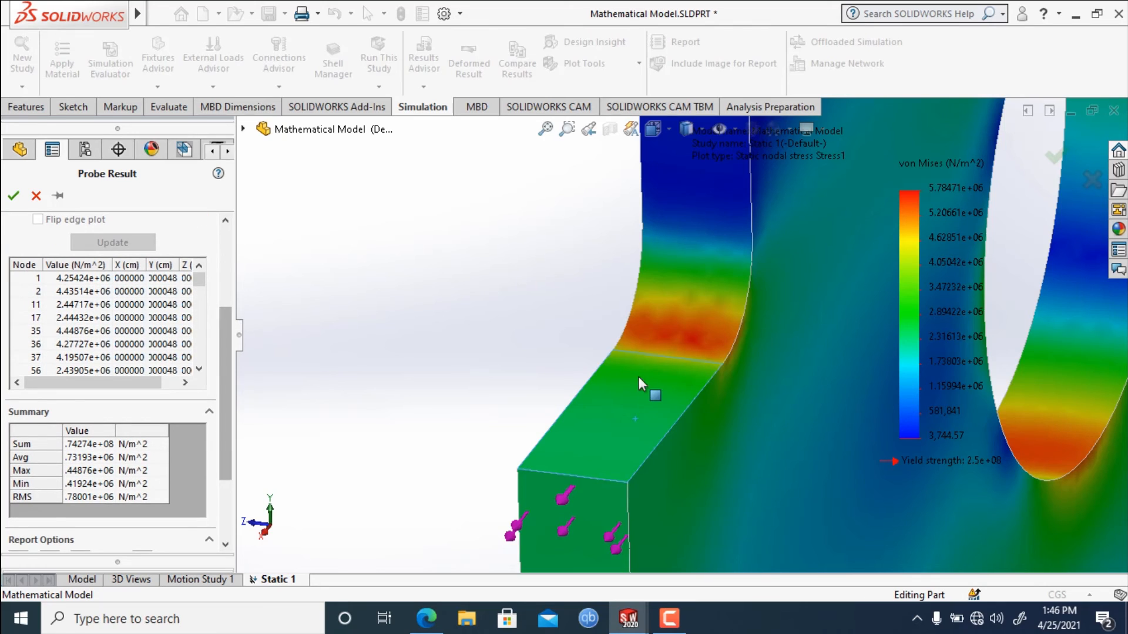
{"action": "scroll", "coordinate": [227, 407], "scroll_direction": "down", "scroll_amount": 3}
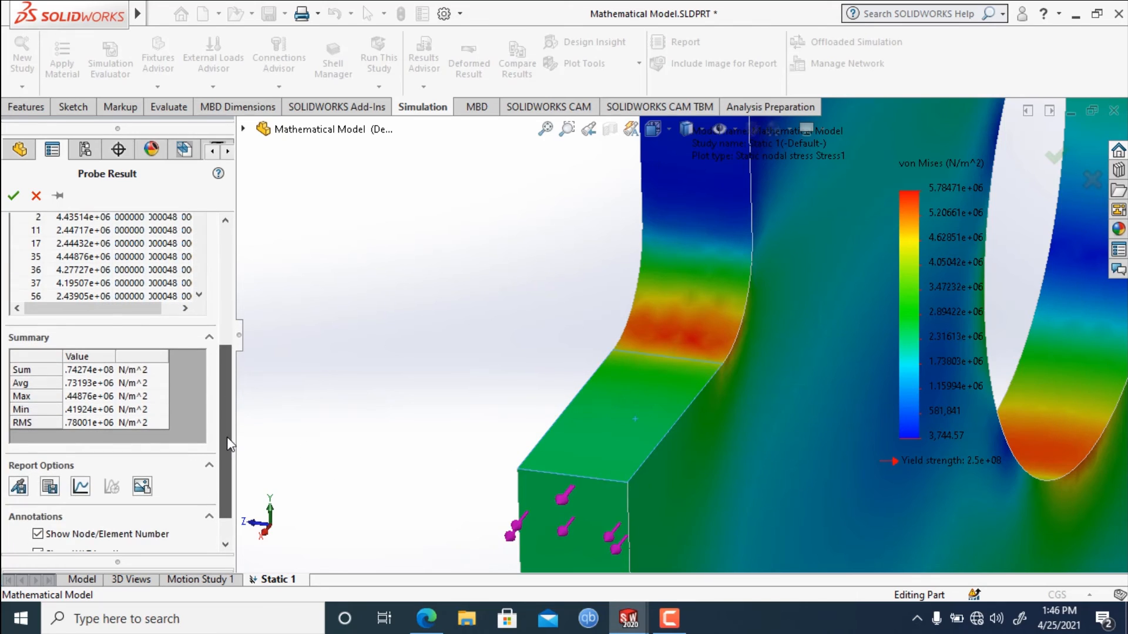
{"action": "left_click", "coordinate": [81, 487]}
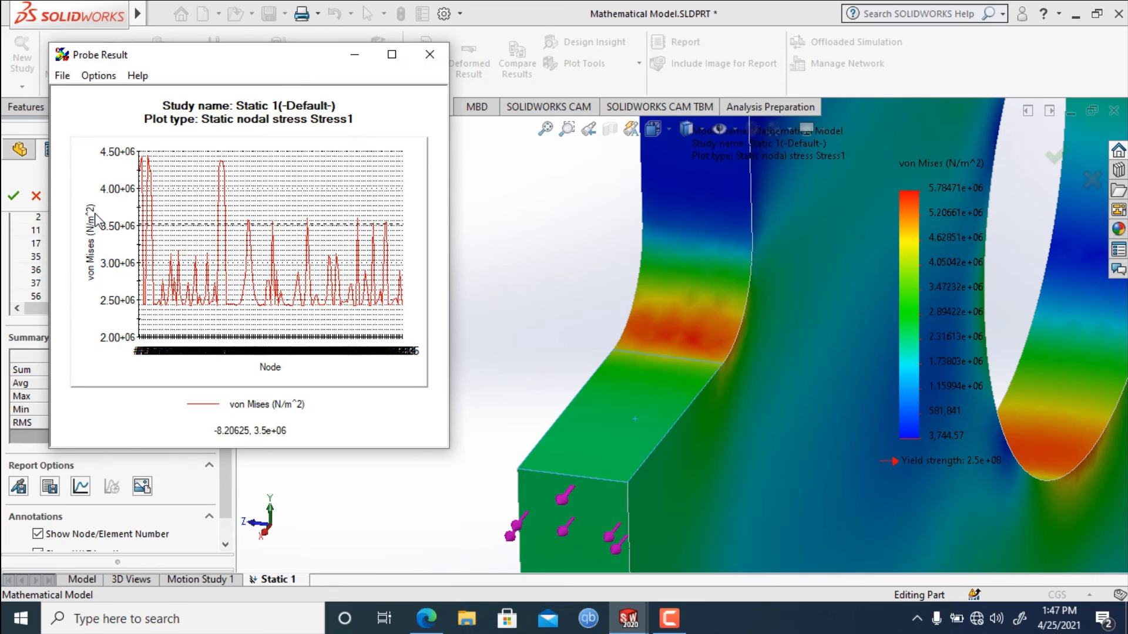
{"action": "left_click", "coordinate": [392, 54]}
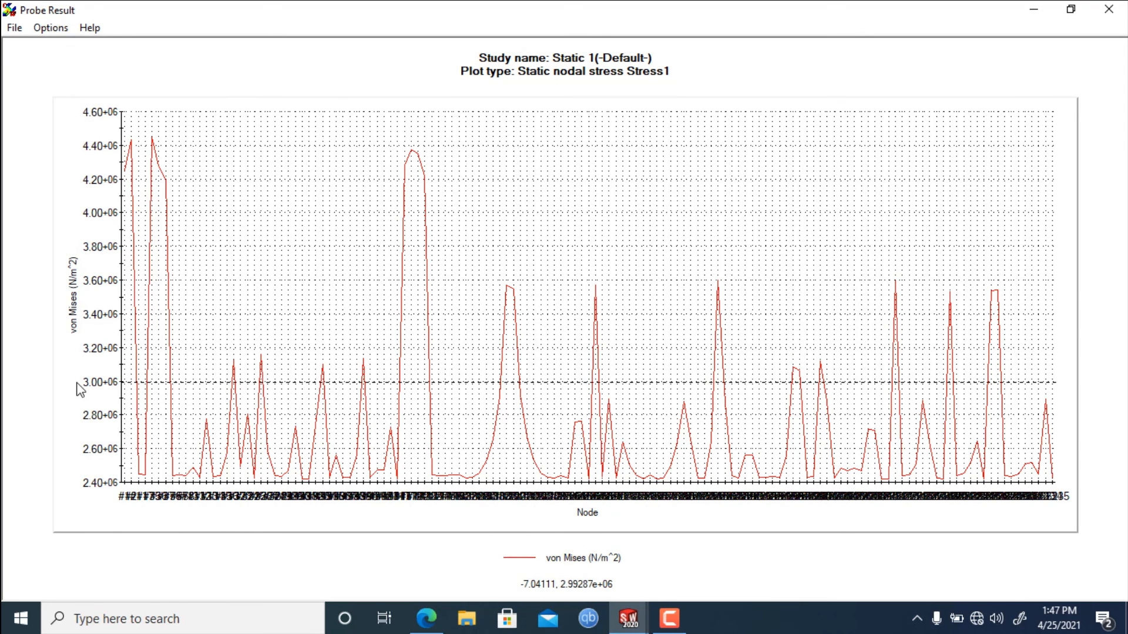
{"action": "left_click", "coordinate": [1044, 13]}
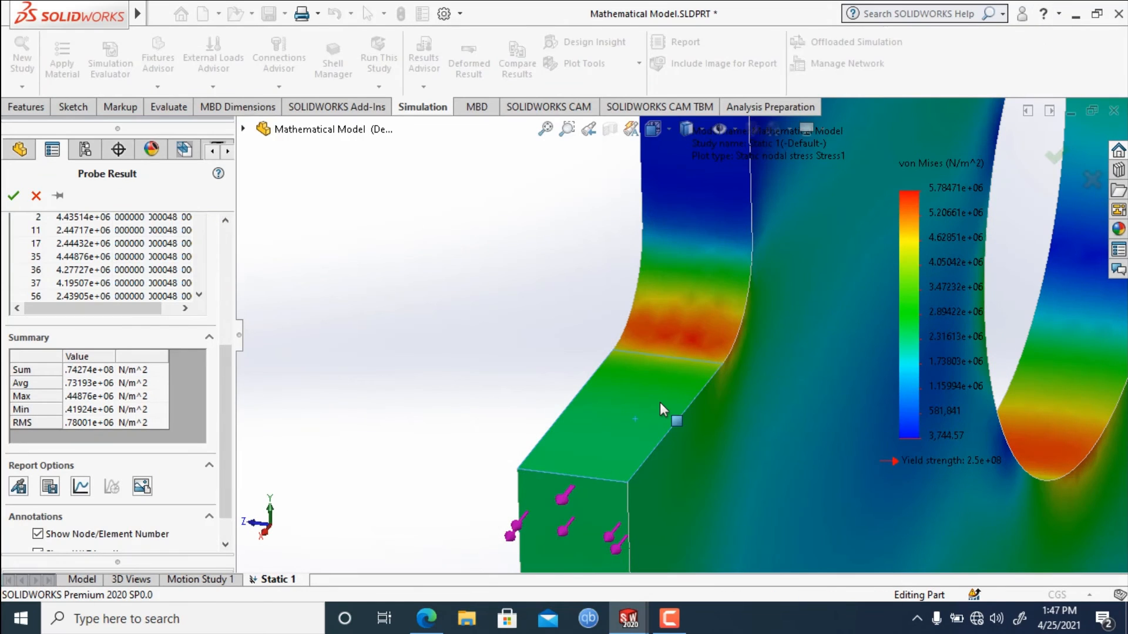
Clear the sloped face from the probe selection, select the fillet face instead and update the results.
{"action": "left_click_drag", "start_coordinate": [224, 446], "coordinate": [248, 322]}
{"action": "right_click", "coordinate": [82, 344]}
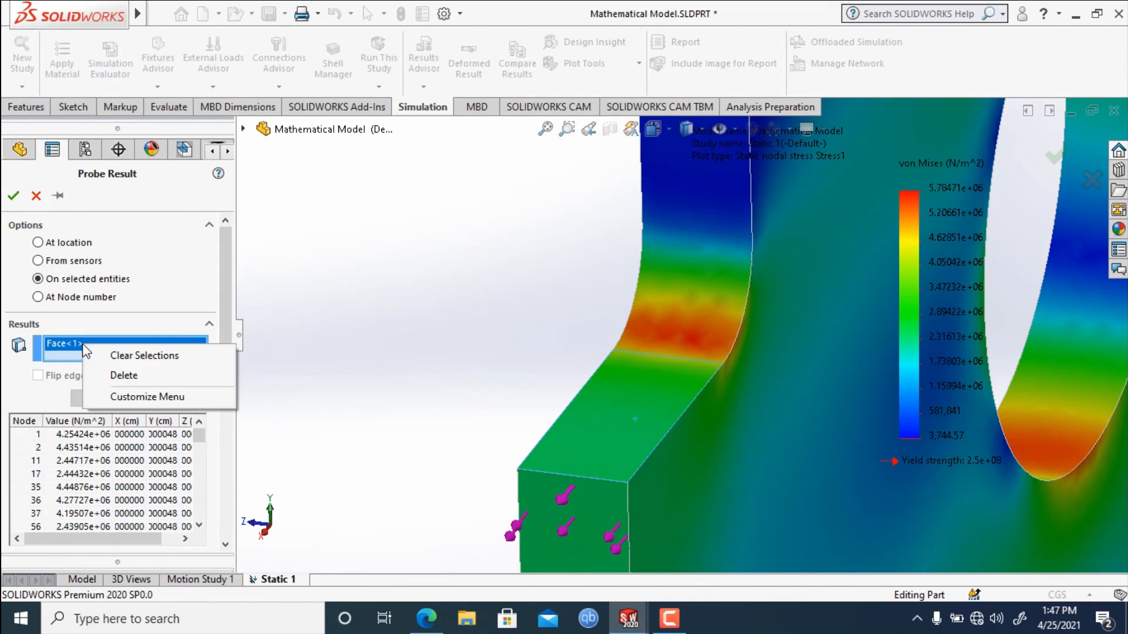
{"action": "left_click", "coordinate": [141, 355]}
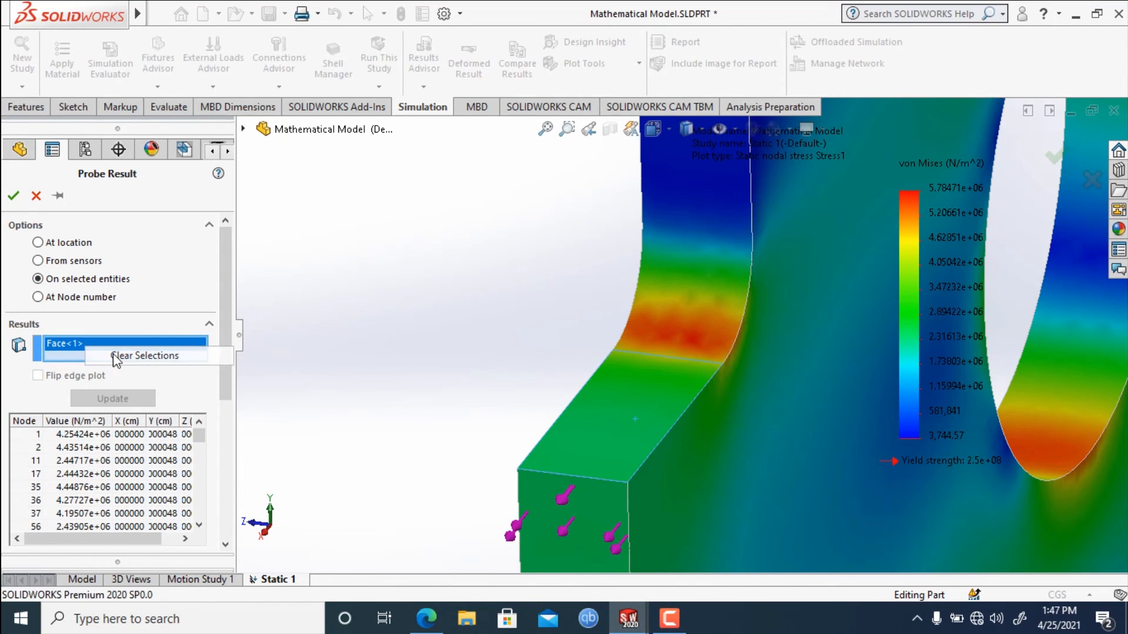
{"action": "left_click", "coordinate": [721, 323]}
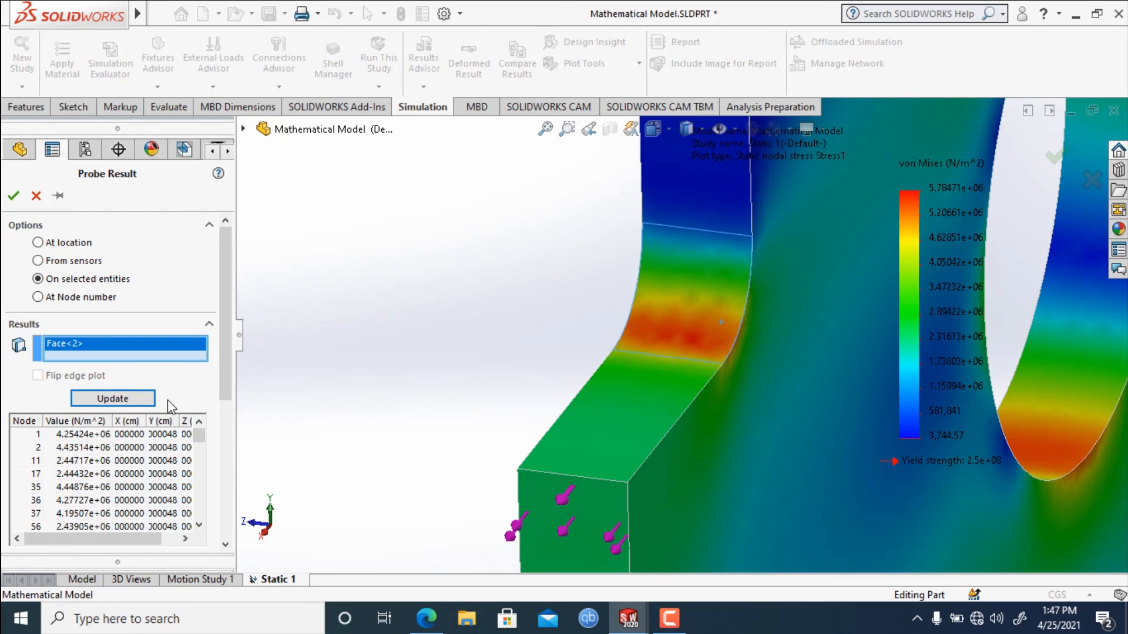
{"action": "left_click", "coordinate": [133, 405]}
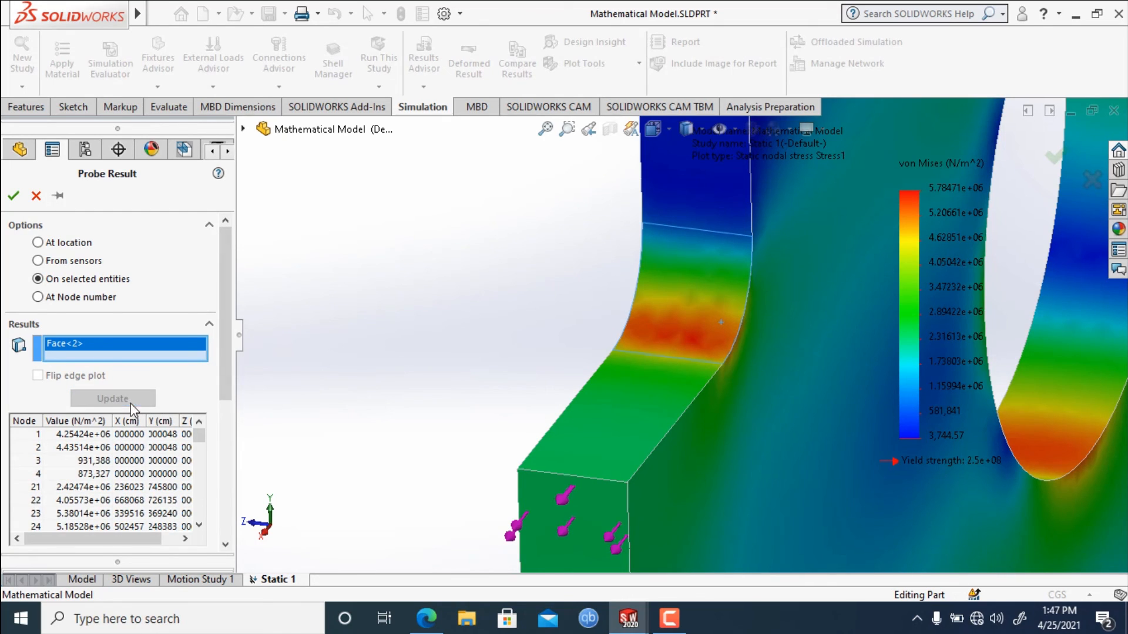
Plot the fillet face's nodal stresses in a maximized graph, close it and review the face's summary and node results.
{"action": "left_click_drag", "start_coordinate": [228, 342], "coordinate": [214, 491]}
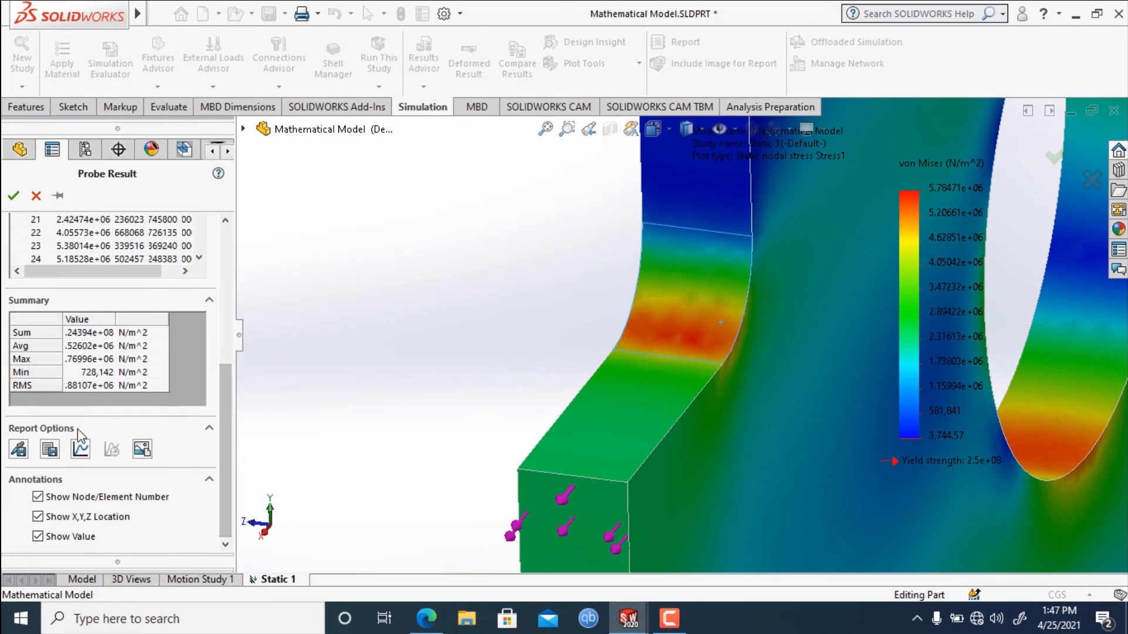
{"action": "left_click", "coordinate": [81, 450]}
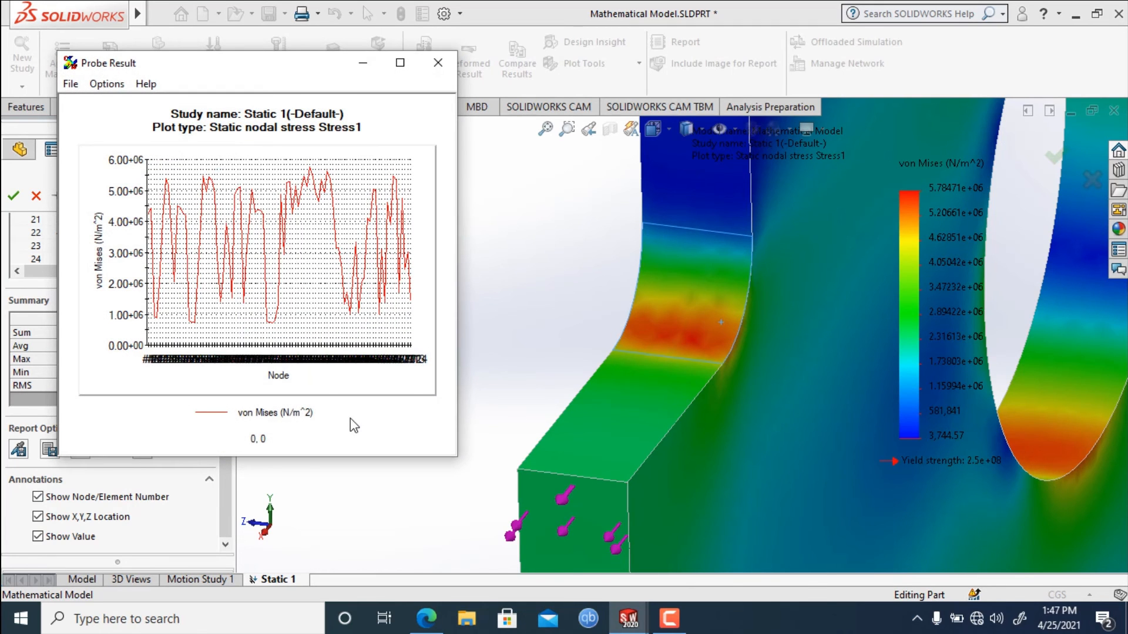
{"action": "left_click", "coordinate": [400, 63]}
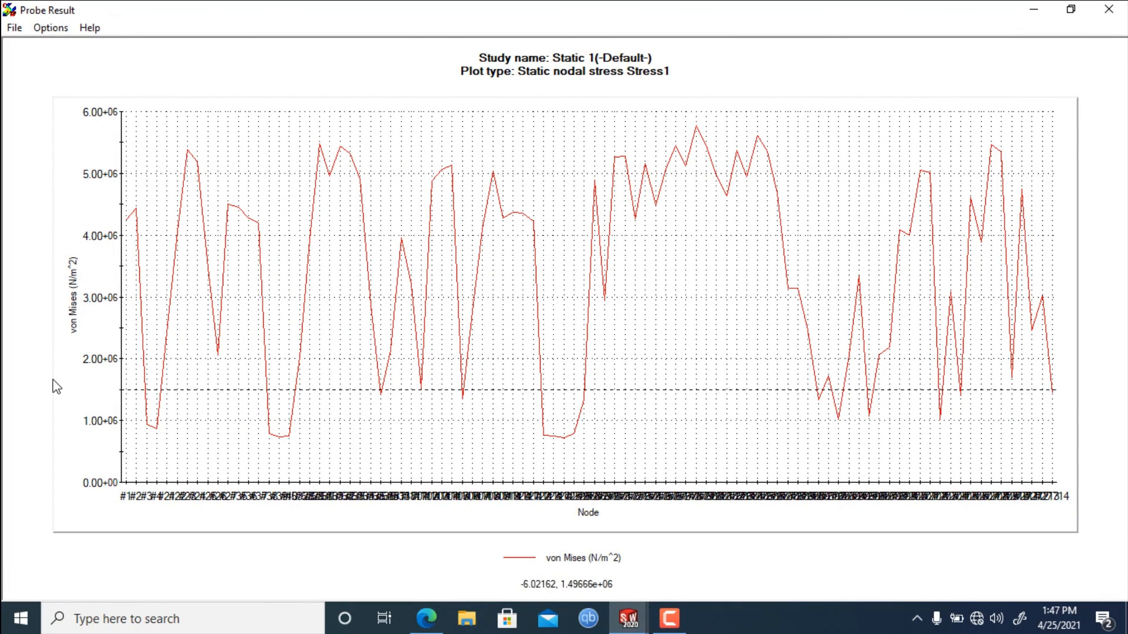
{"action": "left_click", "coordinate": [361, 415]}
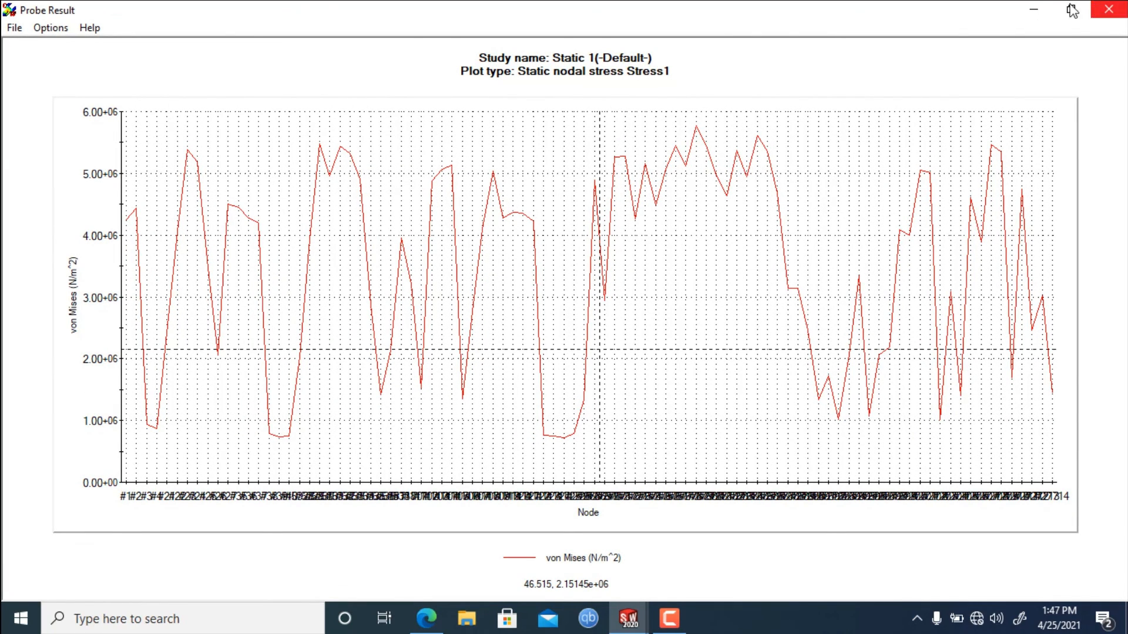
{"action": "left_click", "coordinate": [1109, 9]}
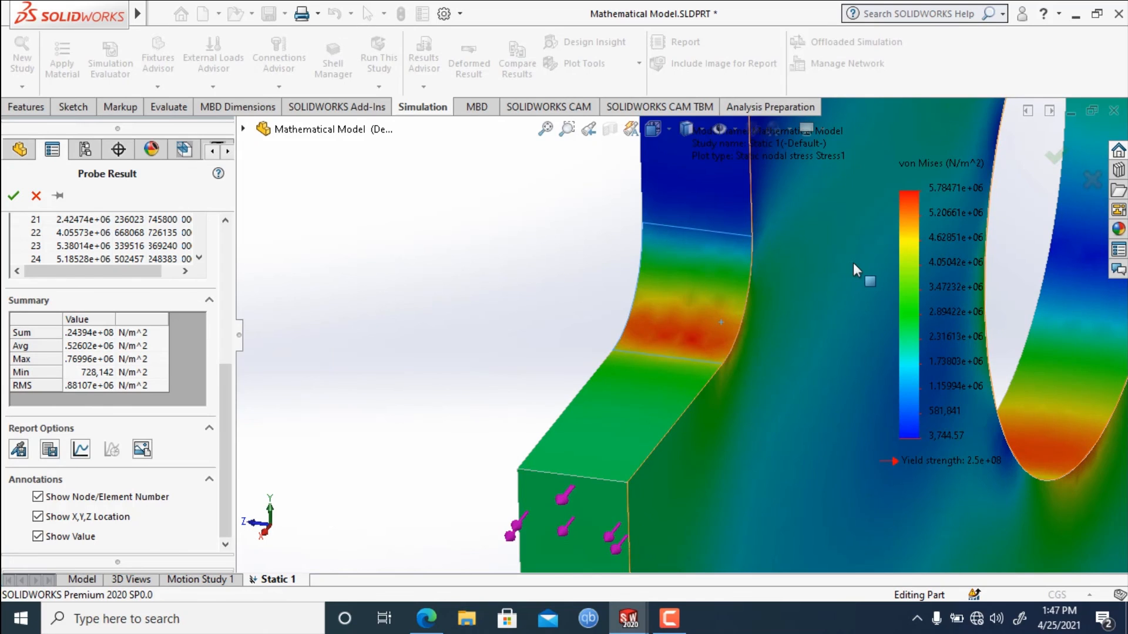
{"action": "scroll", "coordinate": [857, 263], "scroll_direction": "up", "scroll_amount": 5}
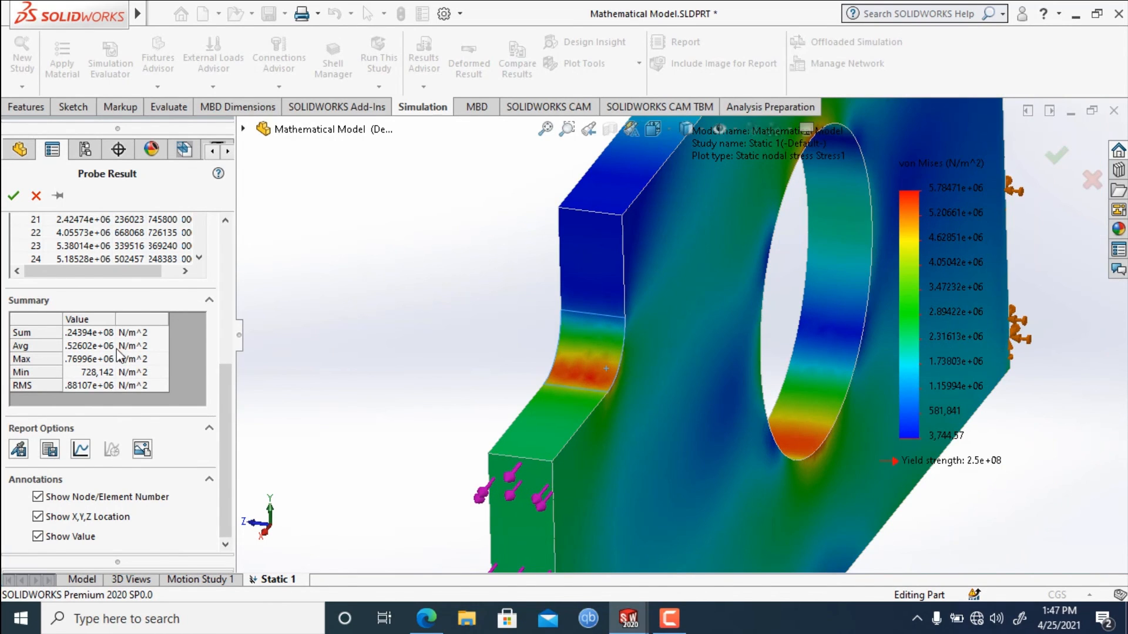
{"action": "scroll", "coordinate": [194, 359], "scroll_direction": "up", "scroll_amount": 5}
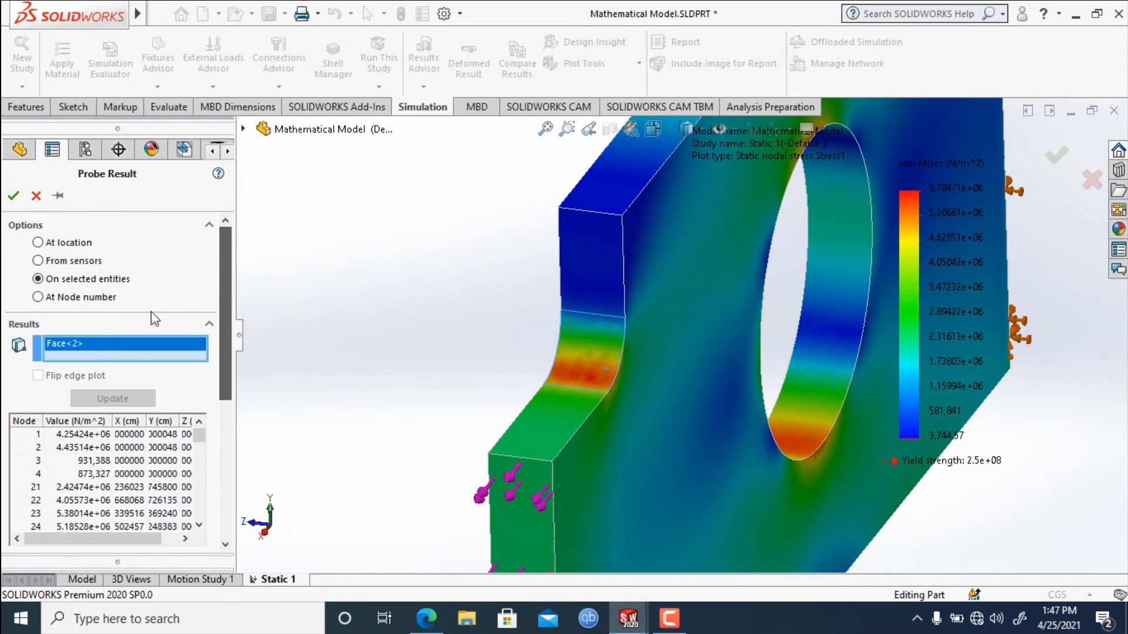
Clear the fillet face from the probe selection, select the large hole's inner cylindrical face instead and update the results.
{"action": "right_click", "coordinate": [80, 340]}
{"action": "left_click", "coordinate": [120, 350]}
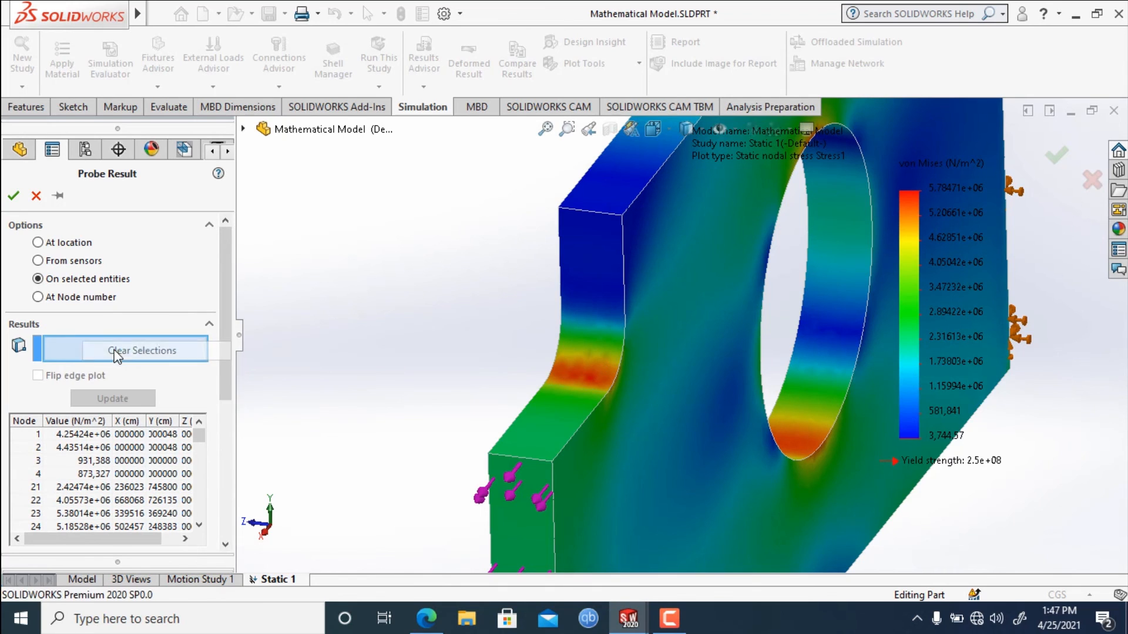
{"action": "left_click", "coordinate": [839, 385]}
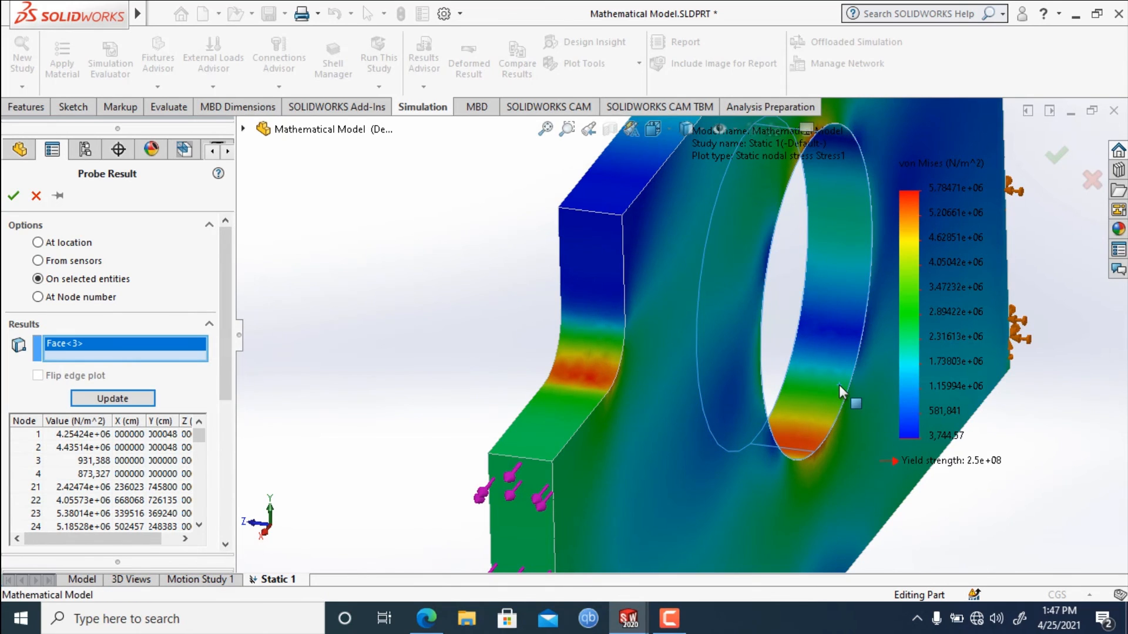
{"action": "left_click", "coordinate": [110, 400]}
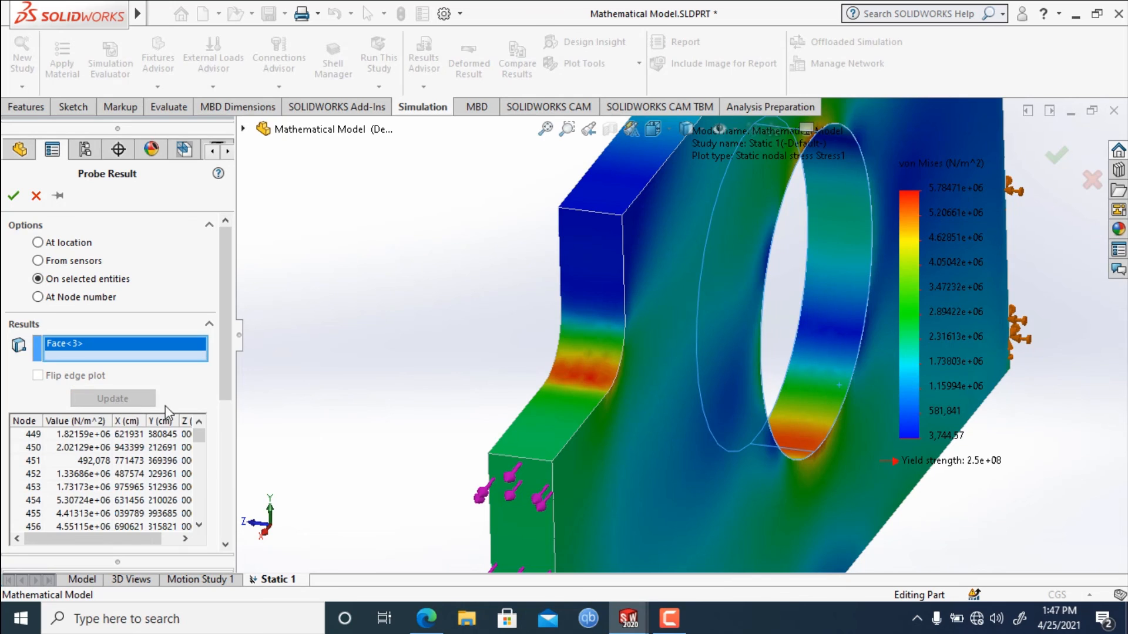
Review the hole face's stress summary, plot its nodal stresses in a maximized graph and dismiss the graph.
{"action": "left_click_drag", "start_coordinate": [228, 353], "coordinate": [210, 484]}
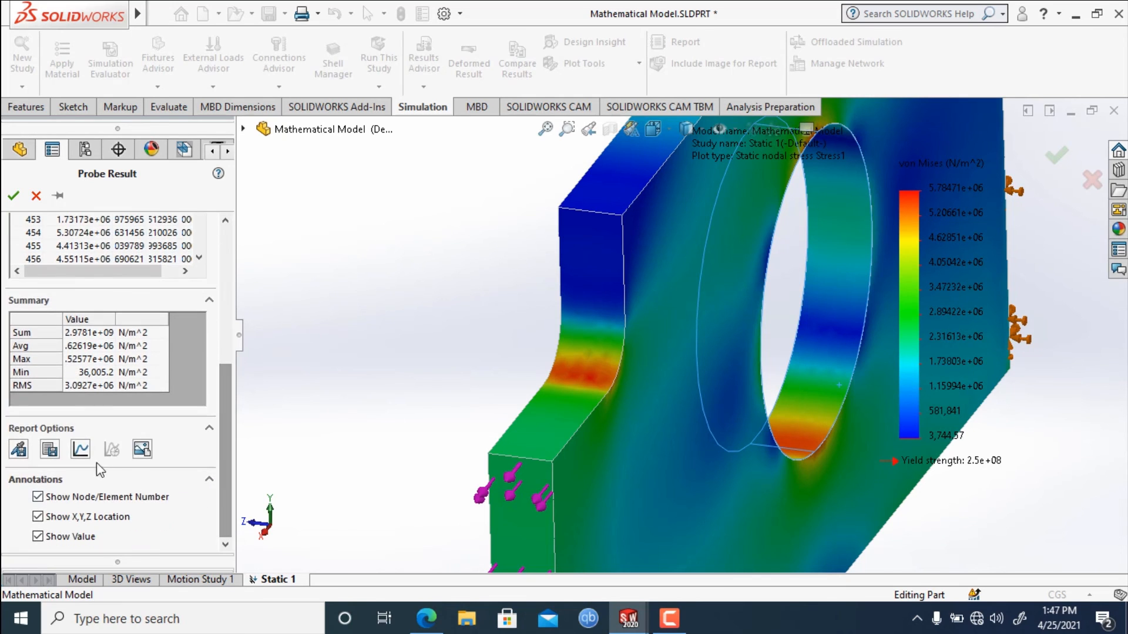
{"action": "left_click", "coordinate": [79, 451]}
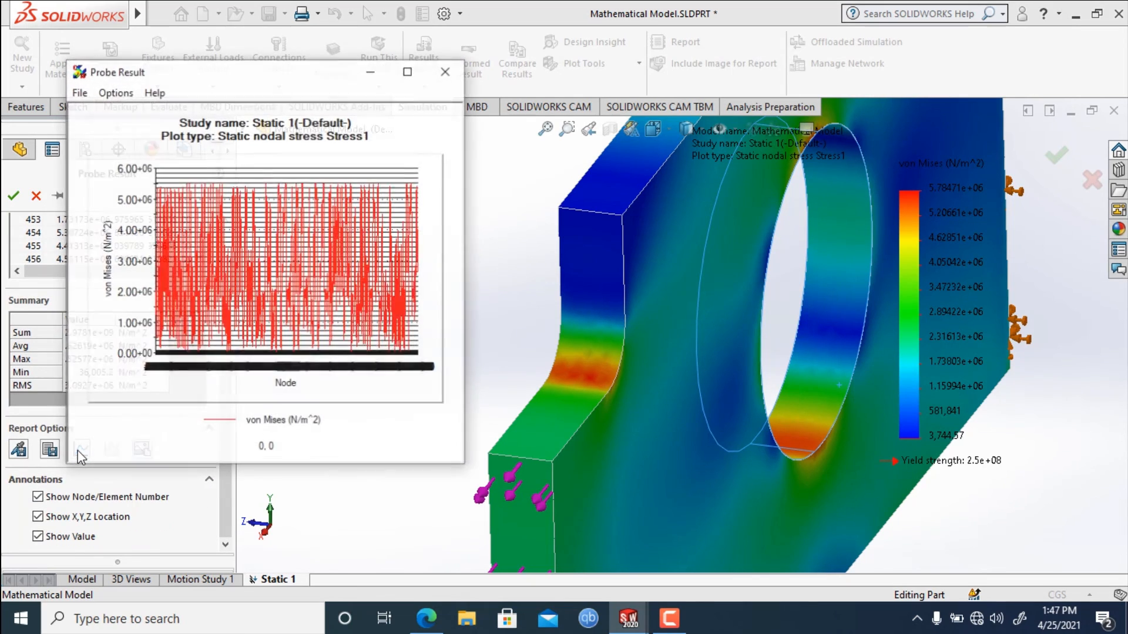
{"action": "left_click", "coordinate": [408, 71]}
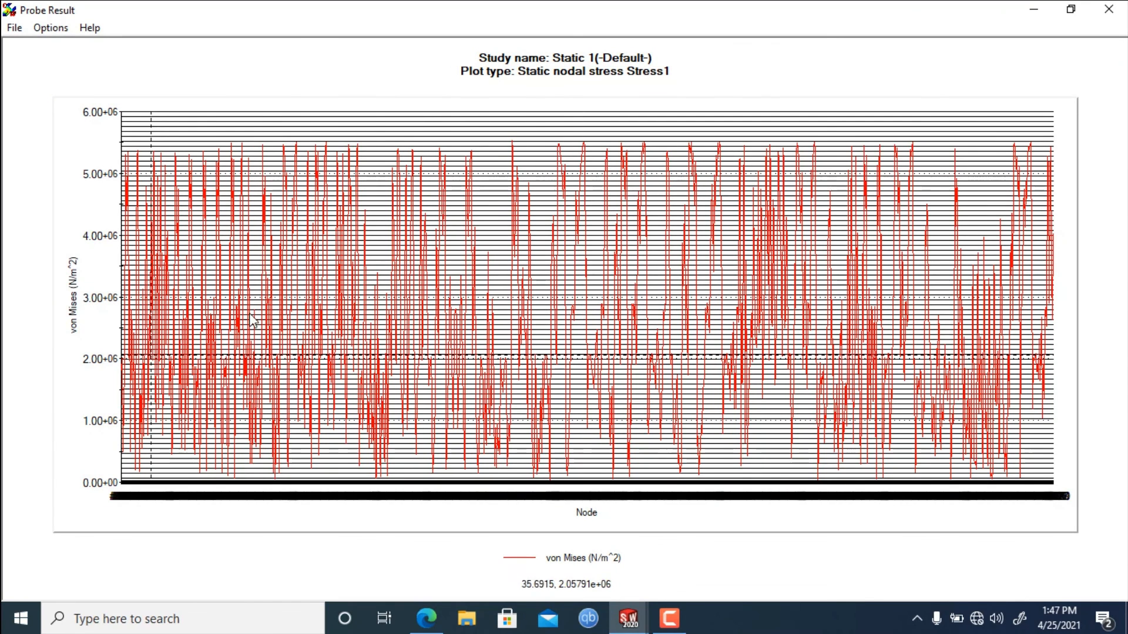
{"action": "left_click", "coordinate": [1034, 9]}
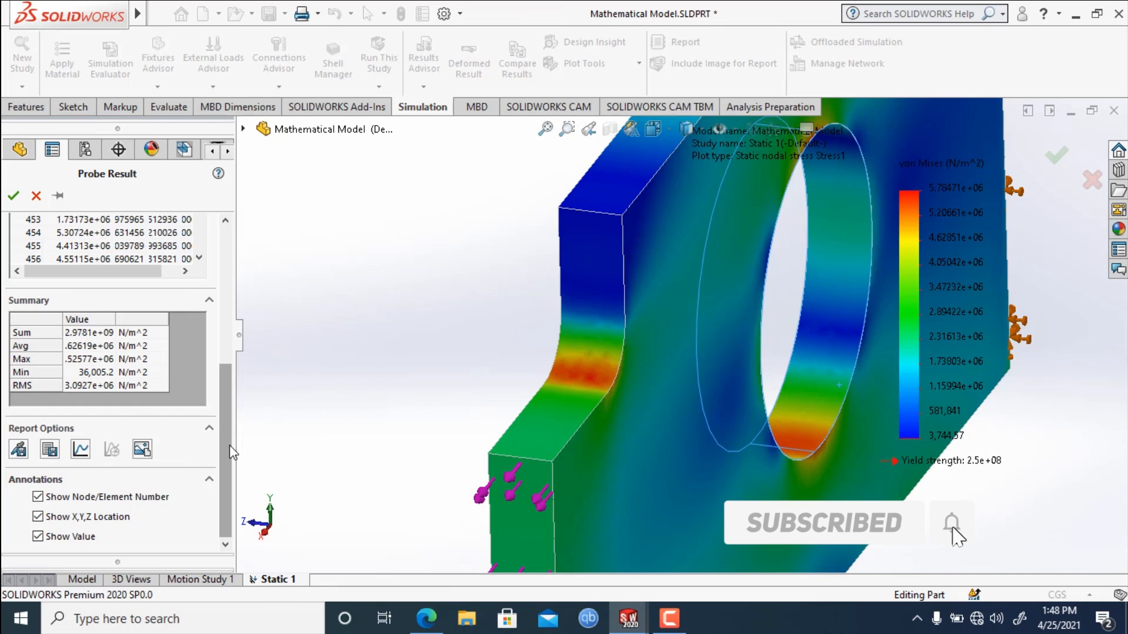
Review the hole face's node results and the stress distribution over the whole plate, and cancel the probe.
{"action": "left_click_drag", "start_coordinate": [232, 452], "coordinate": [228, 310]}
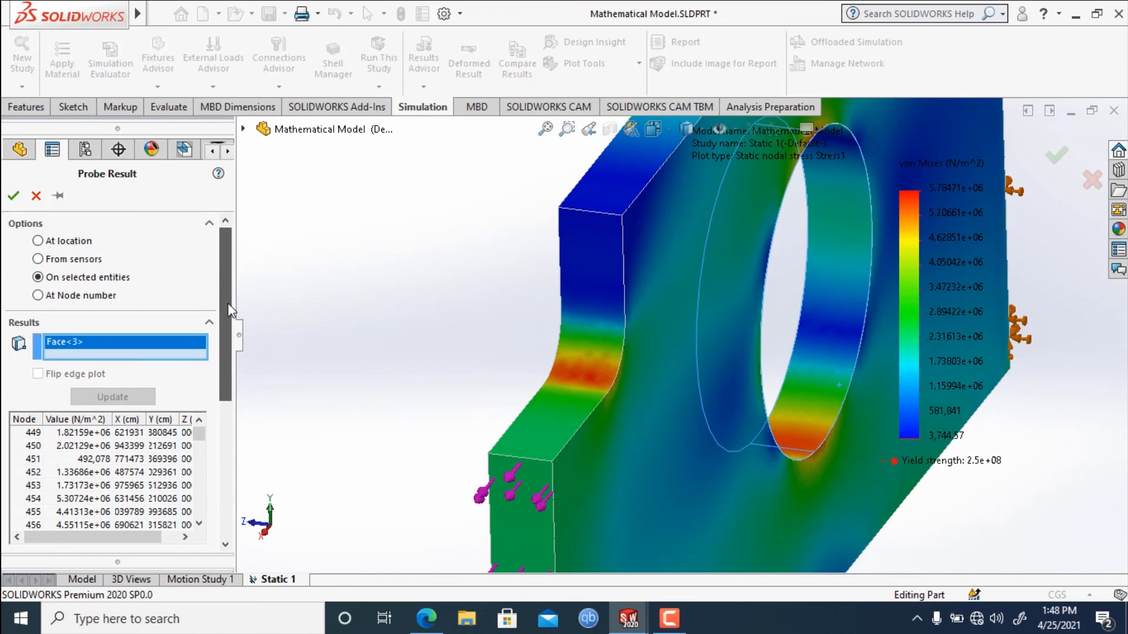
{"action": "scroll", "coordinate": [869, 313], "scroll_direction": "up", "scroll_amount": 3}
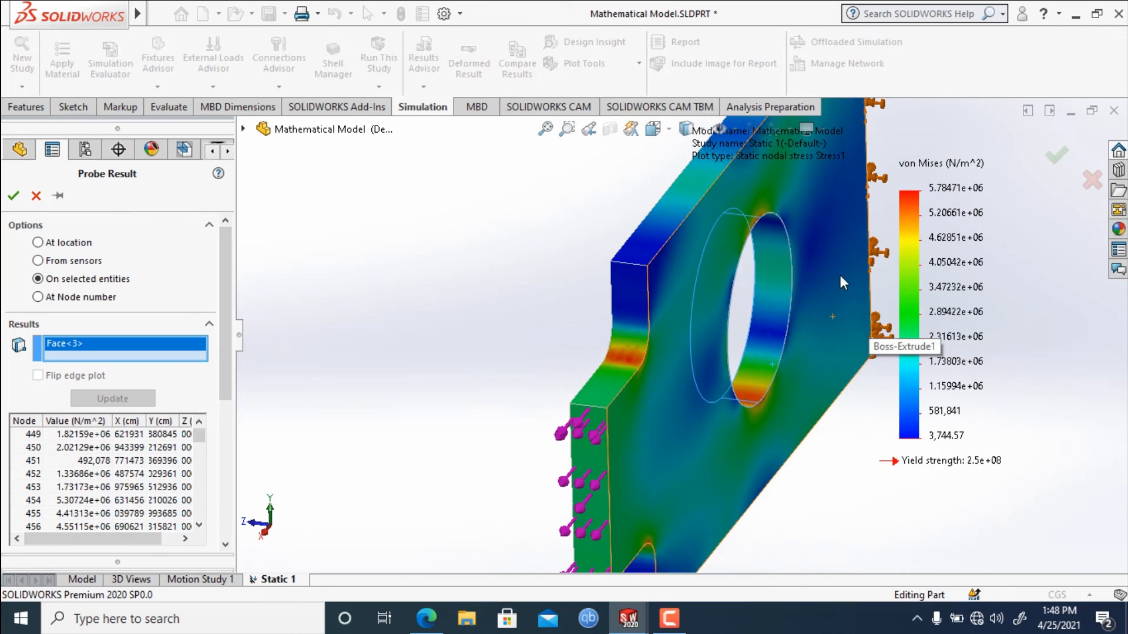
{"action": "middle_click_drag", "start_coordinate": [840, 276], "coordinate": [825, 311]}
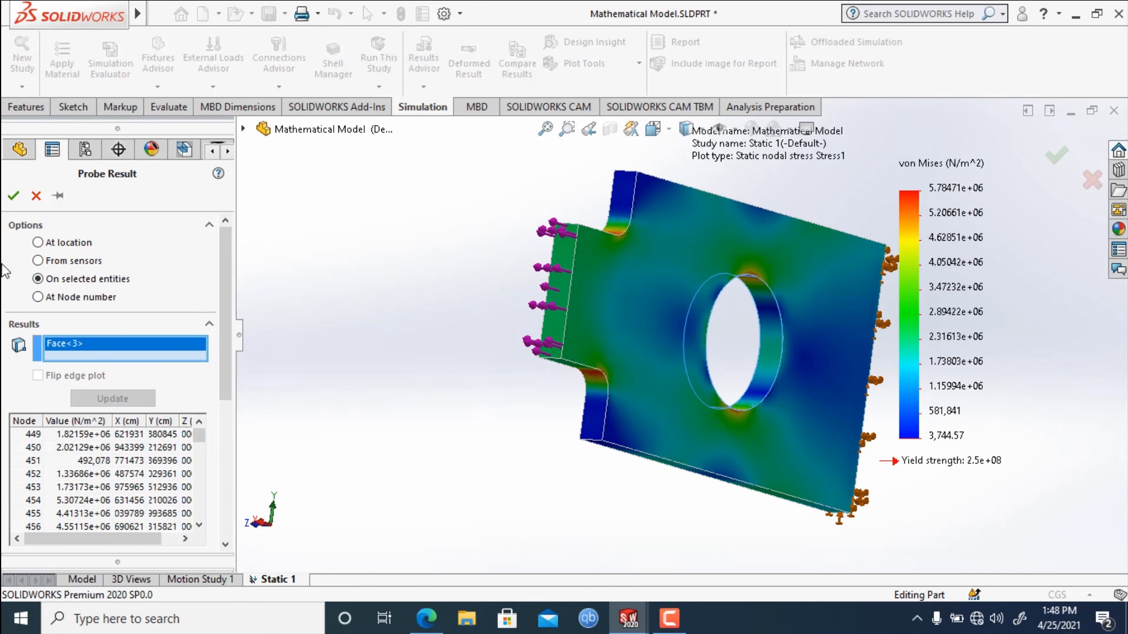
{"action": "left_click", "coordinate": [39, 201]}
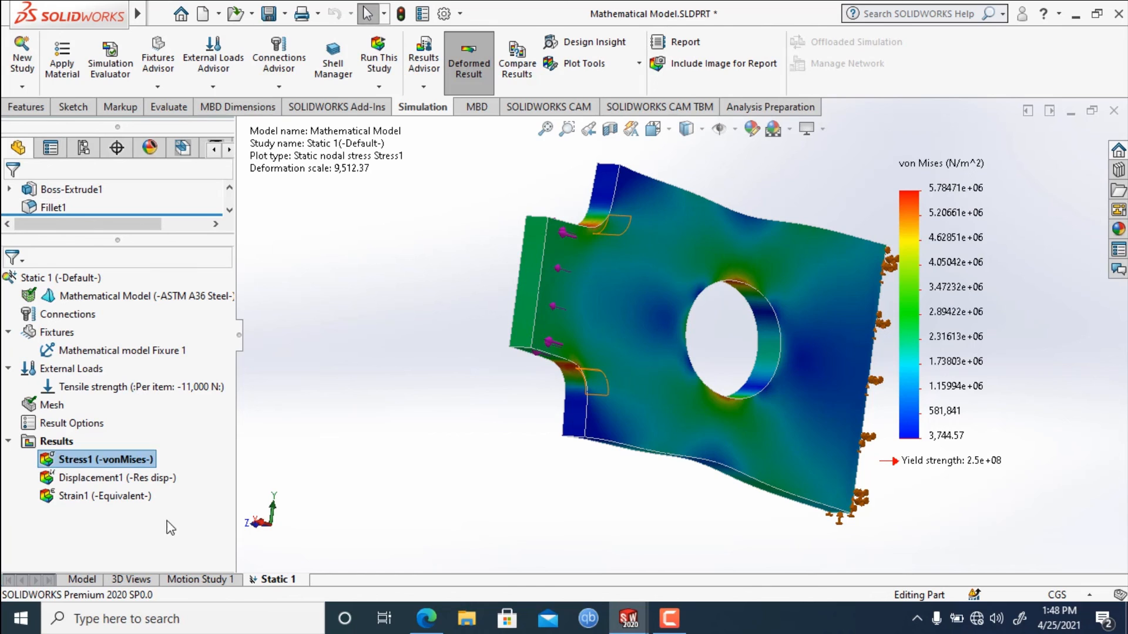